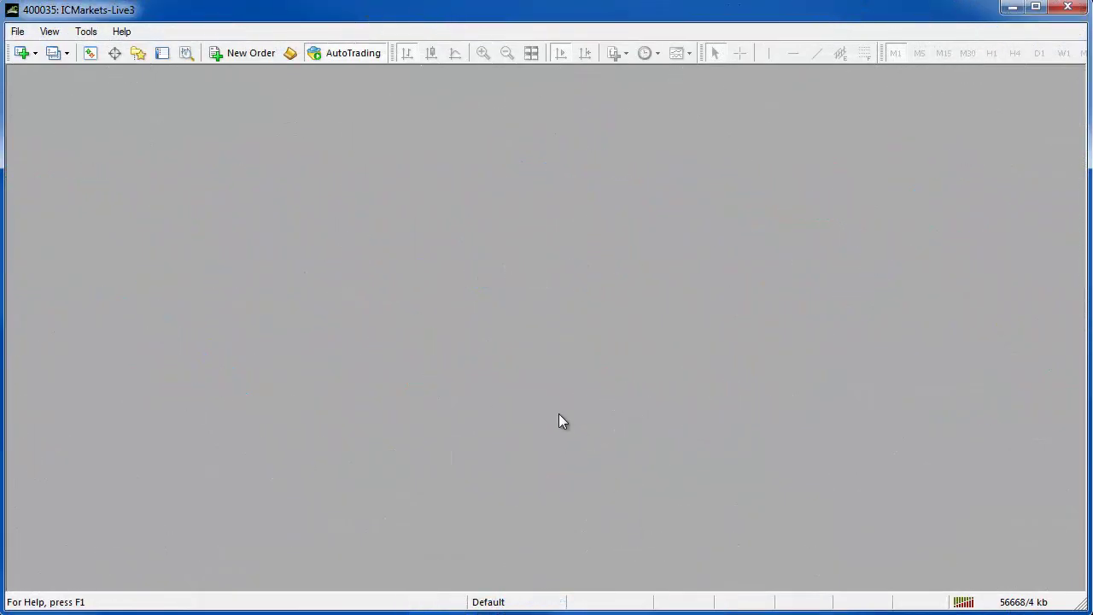
# Open the terminal's data folder, show its full path in the address bar, and close the folder window.
pyautogui.click(17, 30)
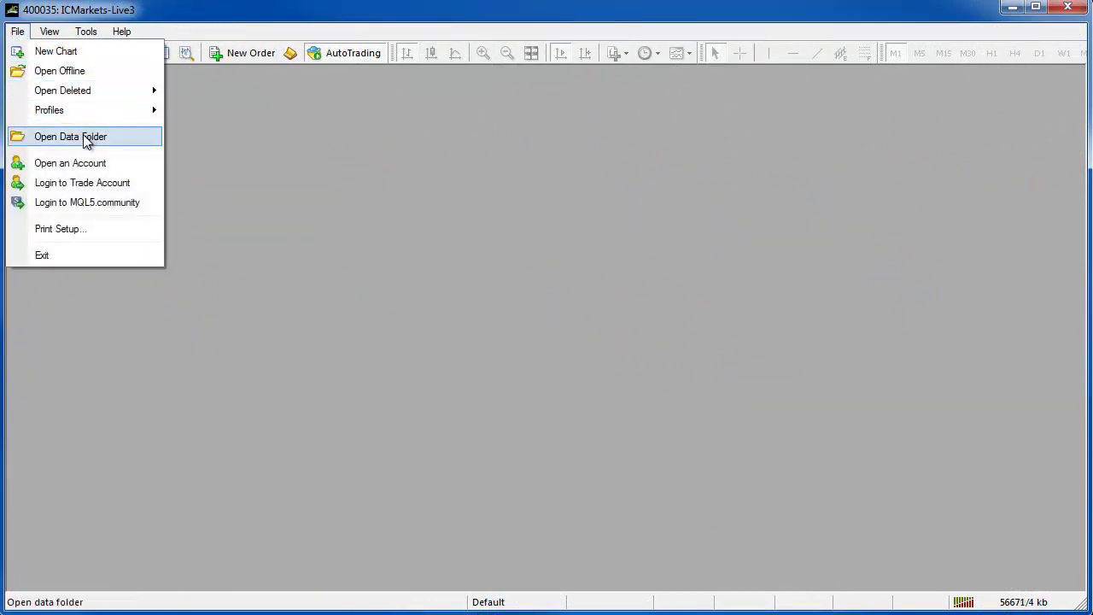
pyautogui.click(85, 139)
pyautogui.moveTo(668, 123); pyautogui.dragTo(648, 116)
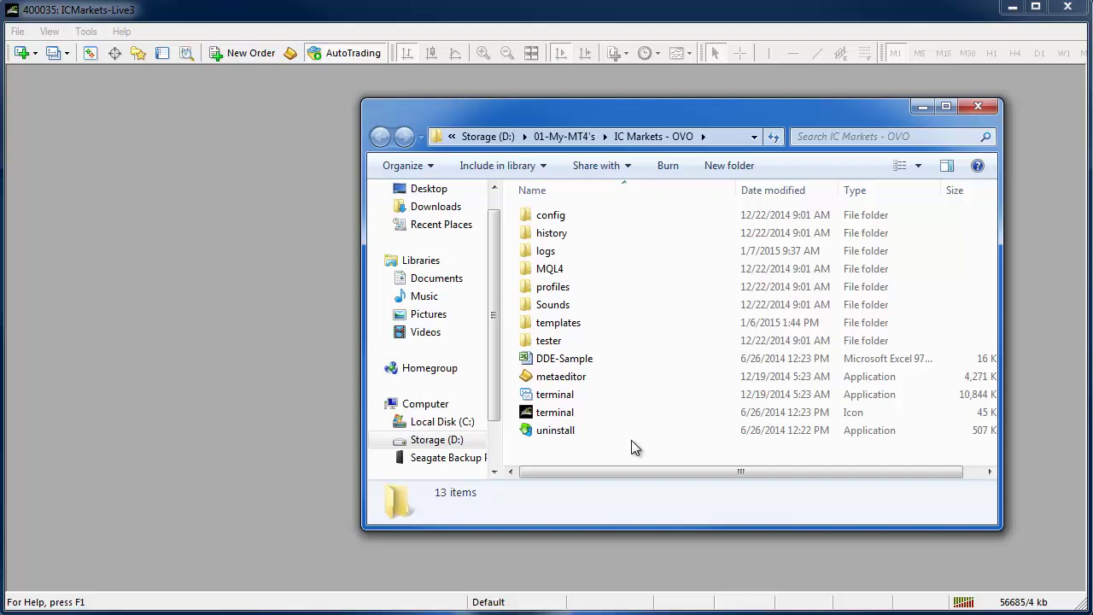
pyautogui.click(706, 138)
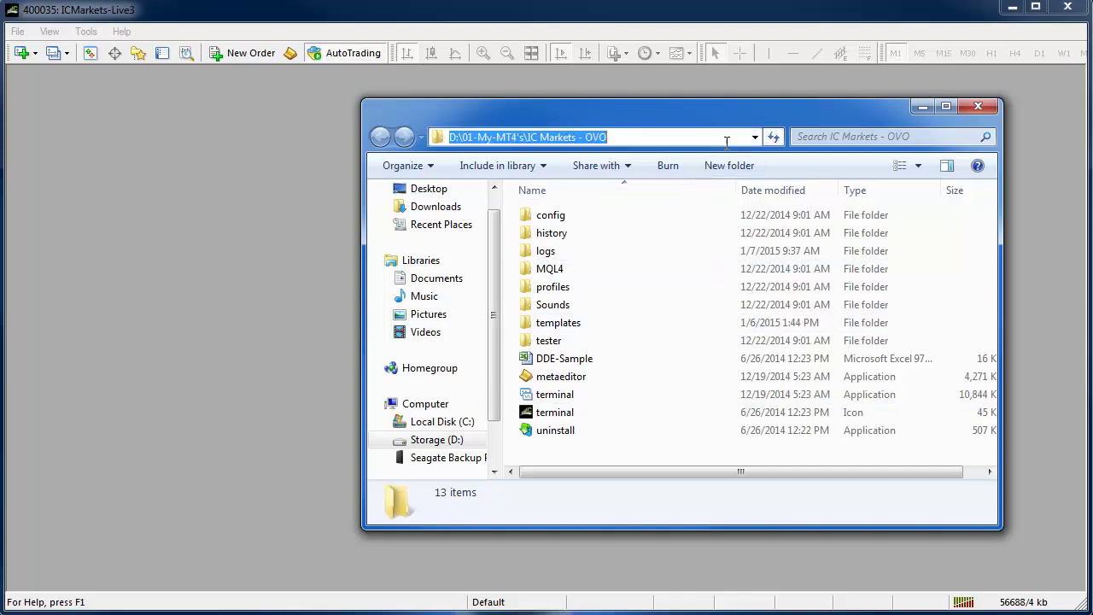
pyautogui.click(978, 106)
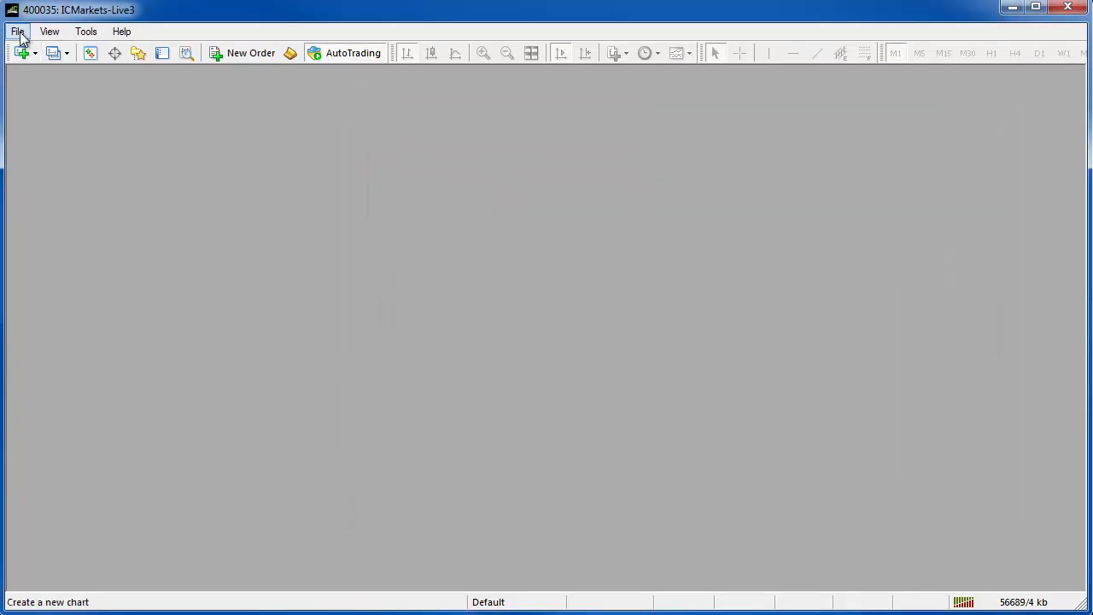
# Check the four Omnia .ex4 files in the data folder's MQL4\Indicators subfolder, then close the folder window.
pyautogui.click(18, 34)
pyautogui.click(71, 137)
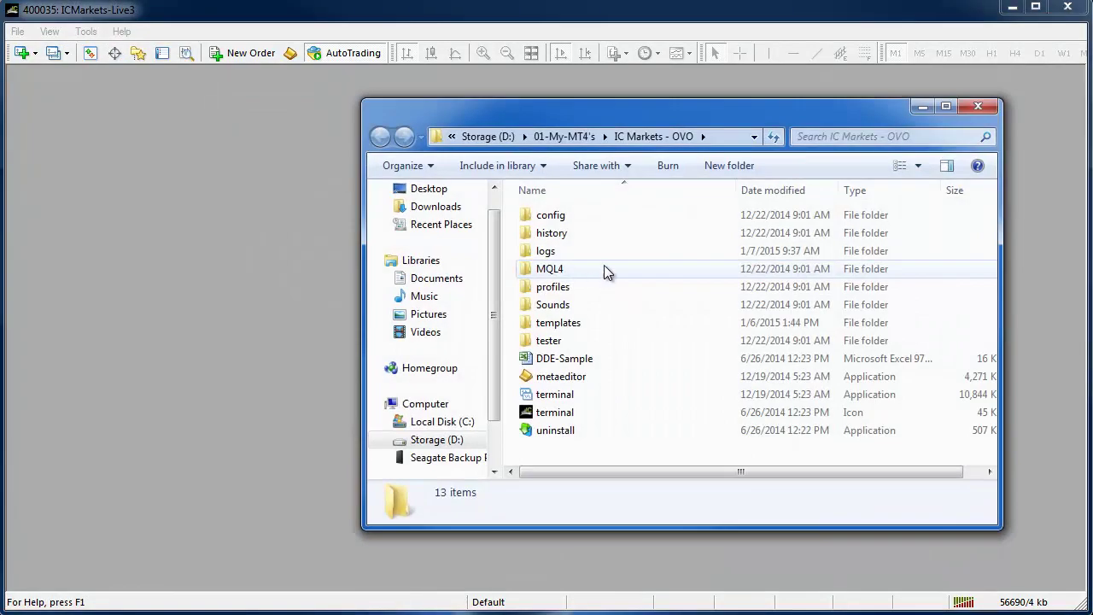
pyautogui.doubleClick(559, 269)
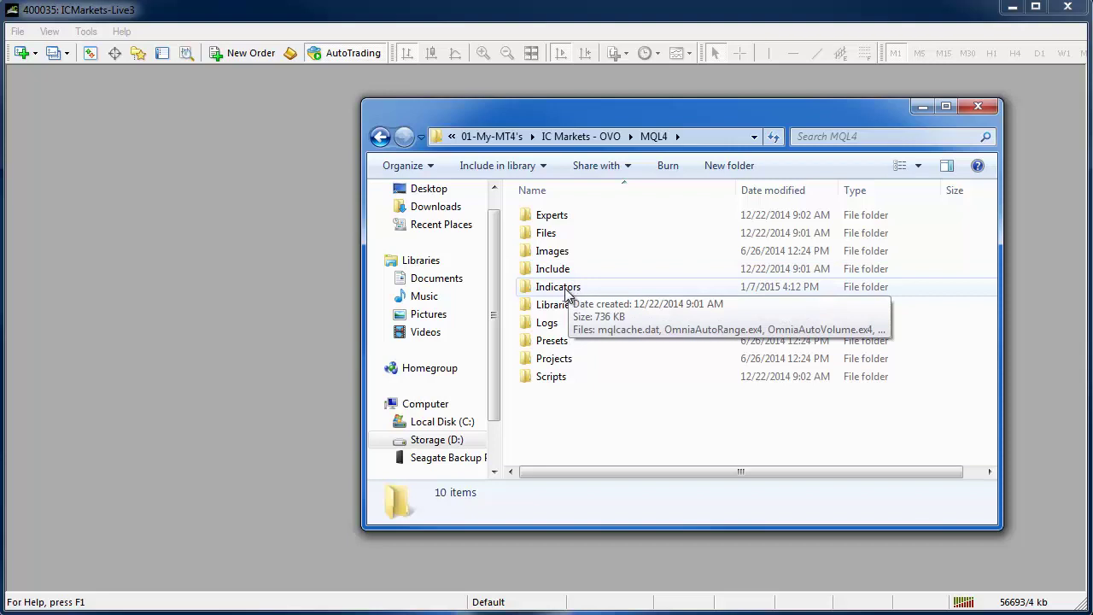
pyautogui.doubleClick(564, 288)
pyautogui.moveTo(619, 344); pyautogui.dragTo(565, 232)
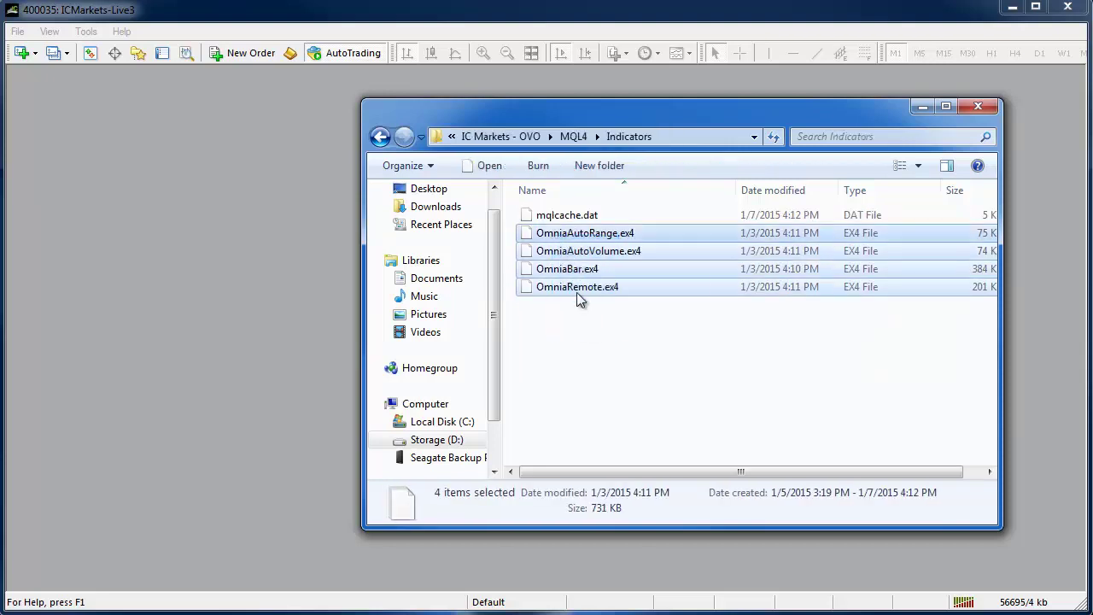
pyautogui.click(609, 352)
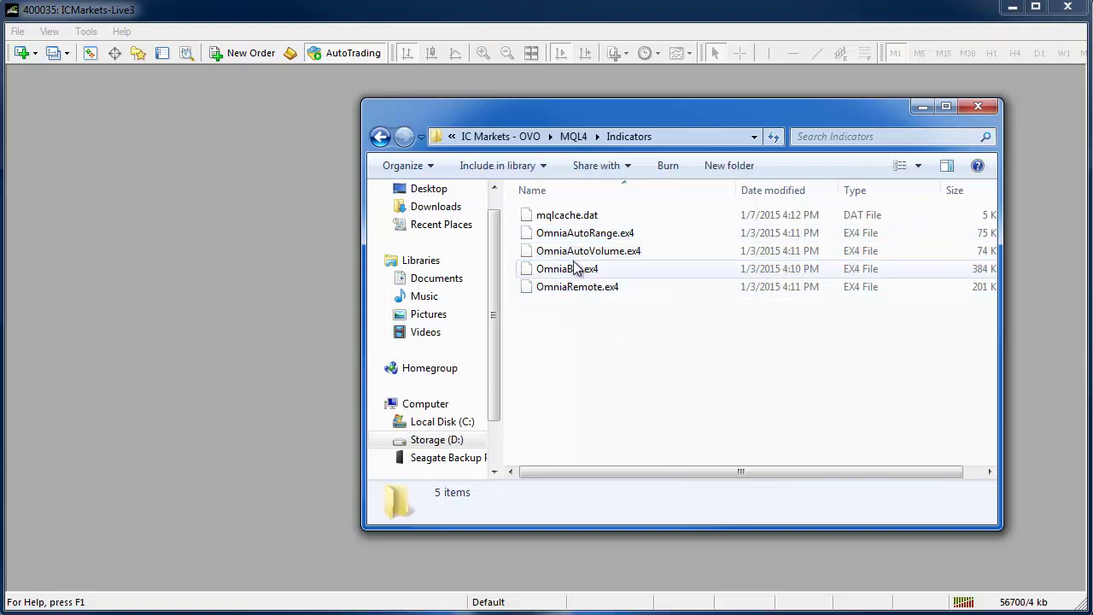
pyautogui.click(980, 108)
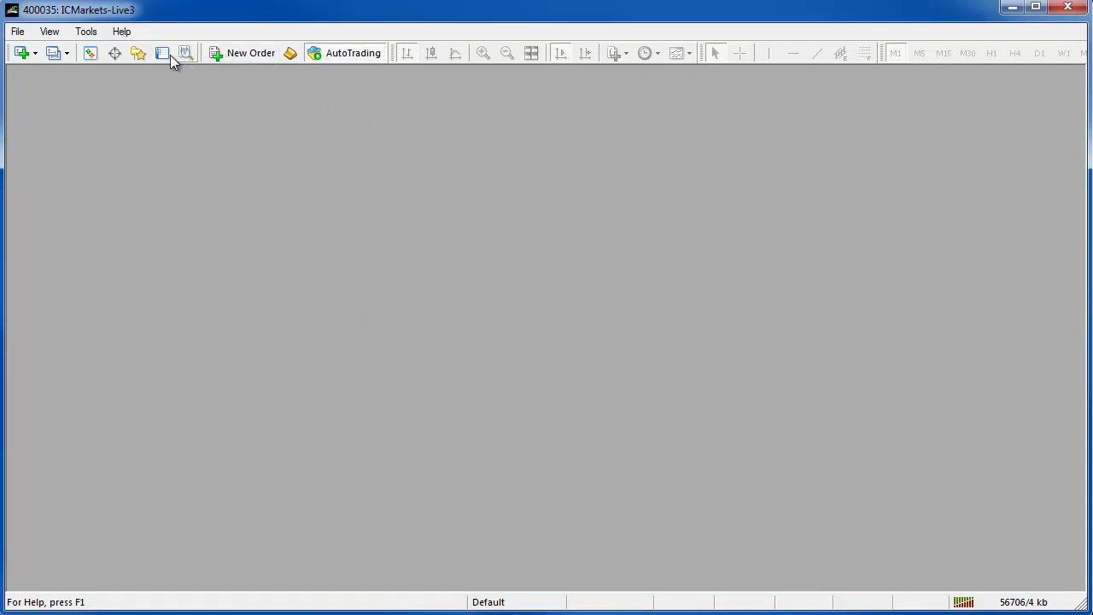
# Display the Navigator with the Indicators branch expanded and refresh its list.
pyautogui.click(138, 52)
pyautogui.click(139, 52)
pyautogui.click(138, 52)
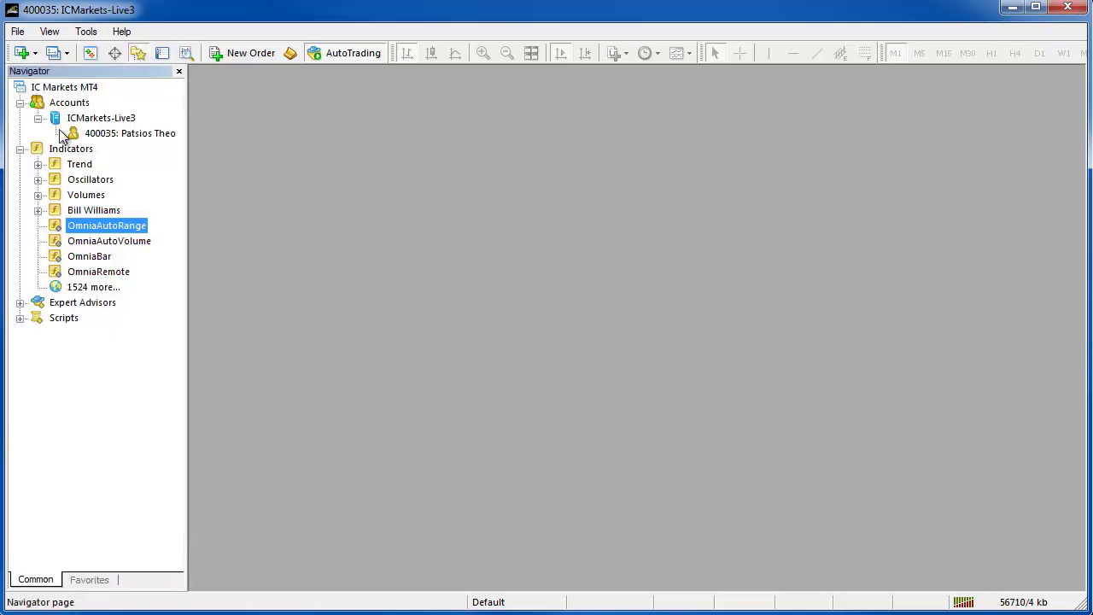
pyautogui.click(20, 148)
pyautogui.click(20, 149)
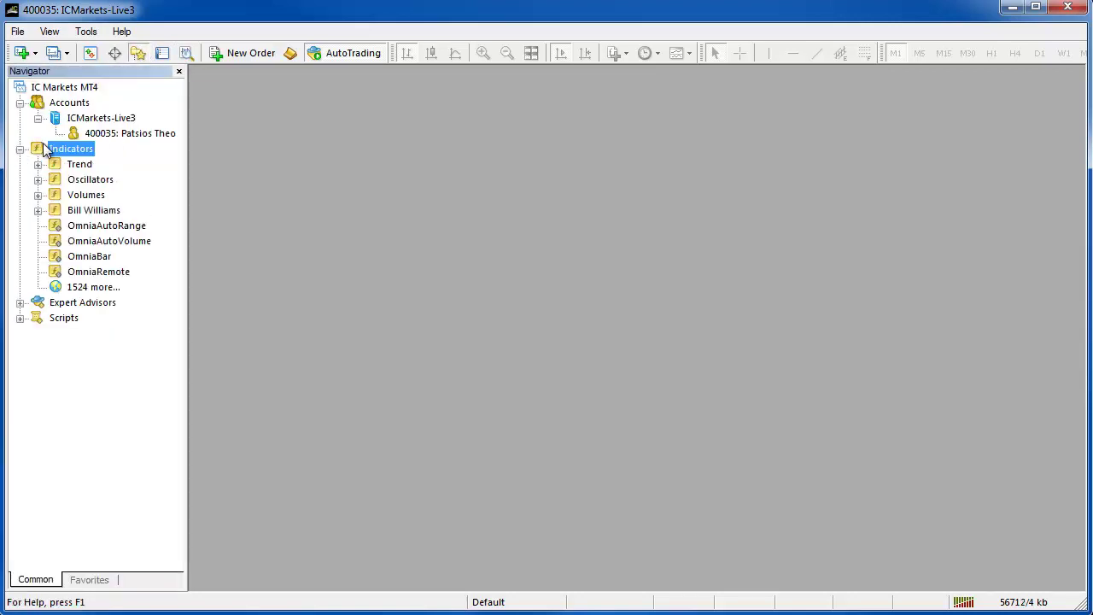
pyautogui.rightClick(74, 195)
pyautogui.click(124, 264)
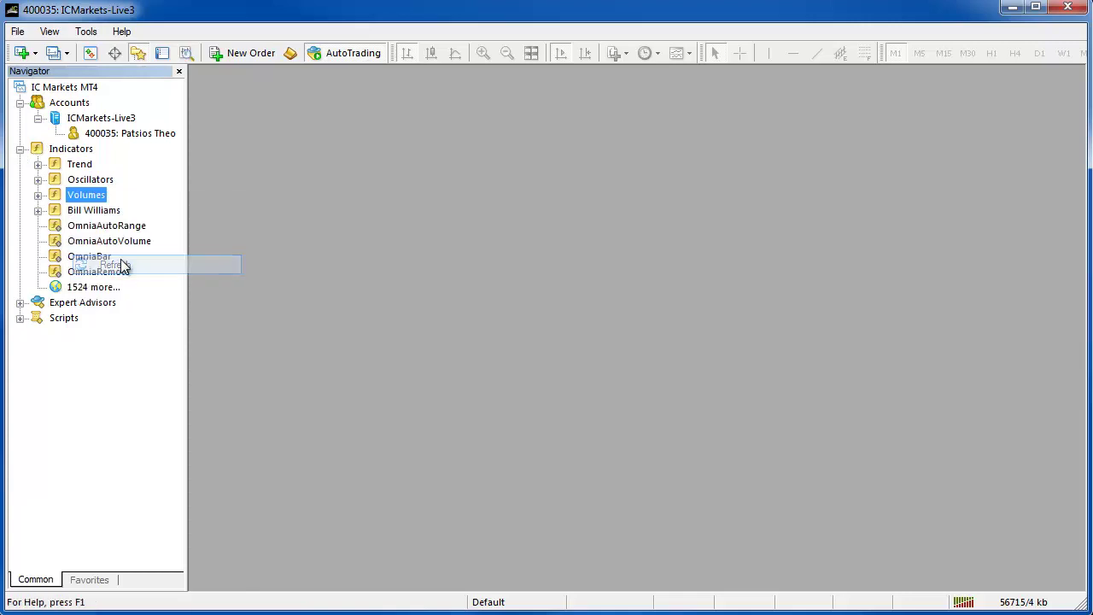
# Go through the OmniaAutoRange, OmniaAutoVolume, OmniaBar and OmniaRemote entries under Indicators.
pyautogui.click(83, 228)
pyautogui.click(83, 242)
pyautogui.click(82, 257)
pyautogui.click(80, 271)
pyautogui.click(75, 256)
pyautogui.click(75, 241)
pyautogui.click(74, 227)
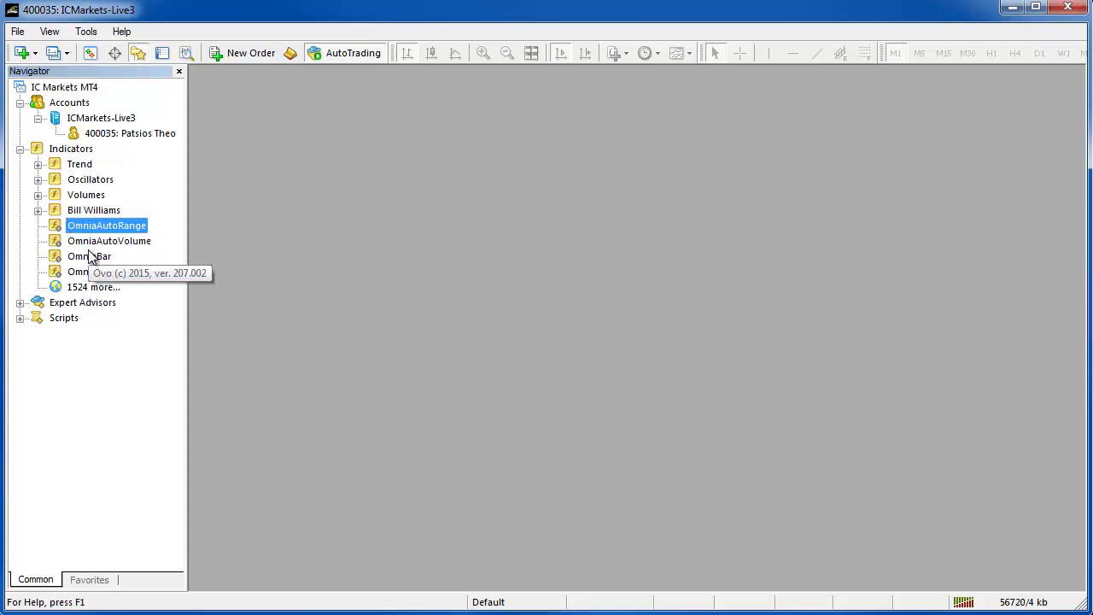
# Verify in the terminal's Expert Advisors options that DLL imports are allowed.
pyautogui.click(86, 32)
pyautogui.click(110, 142)
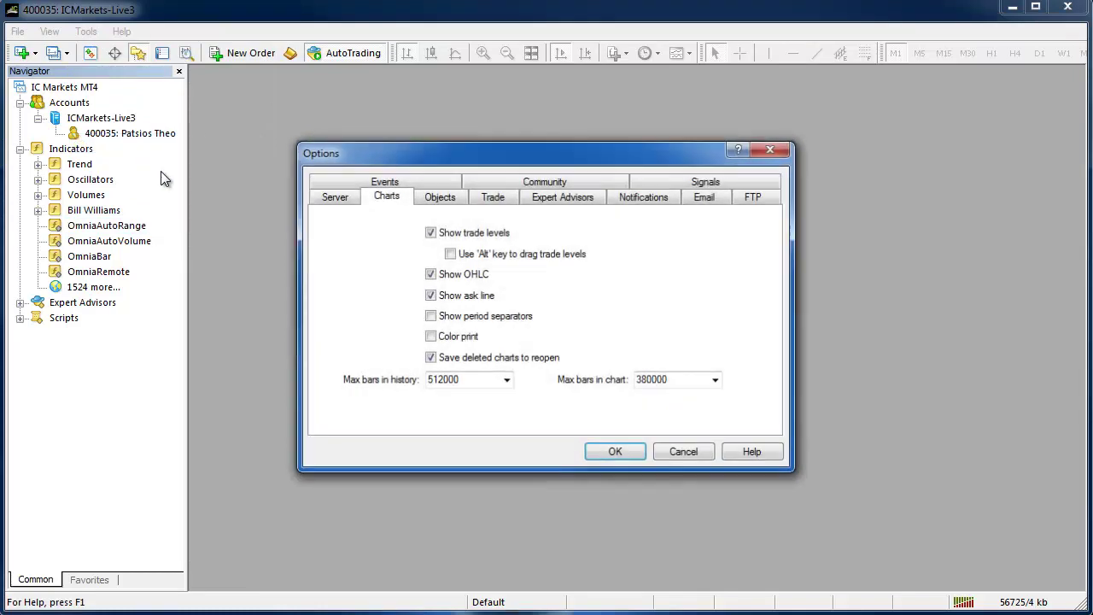
pyautogui.click(564, 198)
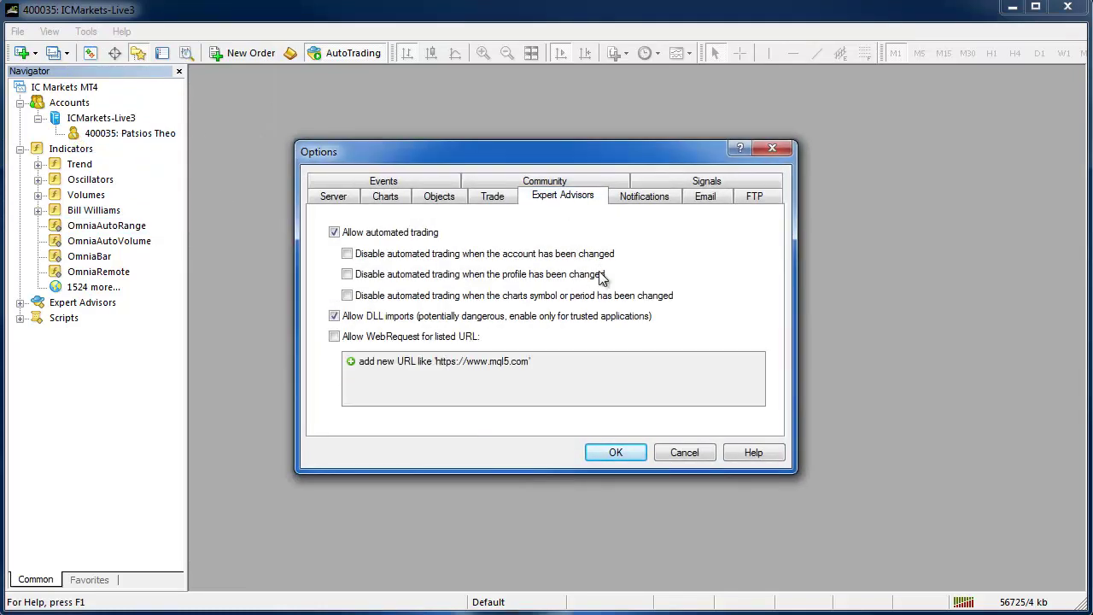
pyautogui.click(334, 316)
pyautogui.click(334, 316)
# Review the maximum bars in chart setting in the chart options and accept the options.
pyautogui.click(395, 200)
pyautogui.doubleClick(672, 380)
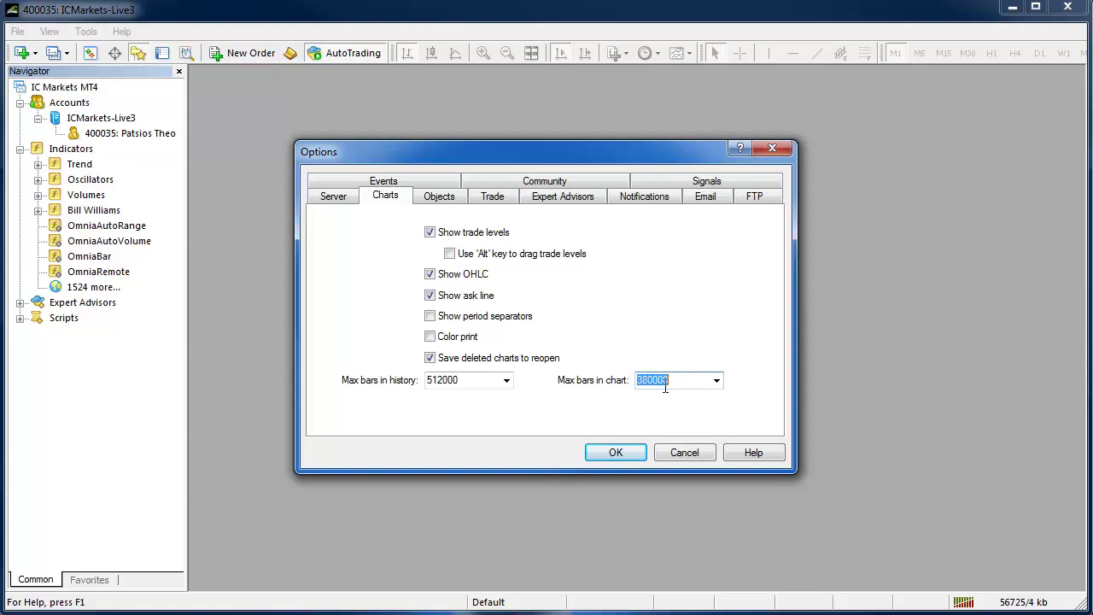
pyautogui.click(655, 381)
pyautogui.click(618, 452)
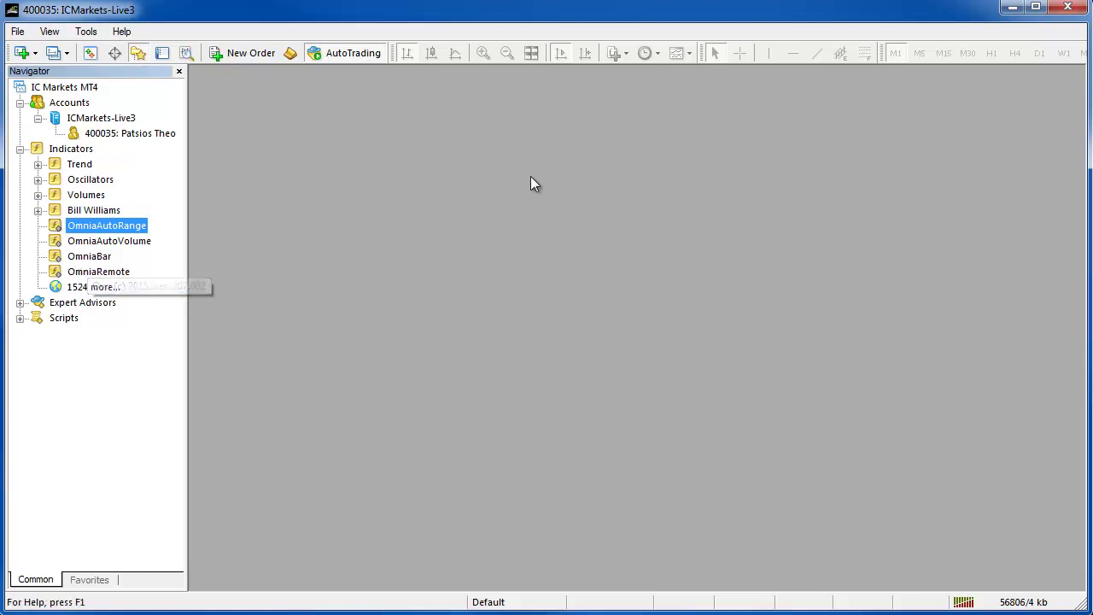
# Open a new EURUSD chart.
pyautogui.click(17, 31)
pyautogui.click(39, 49)
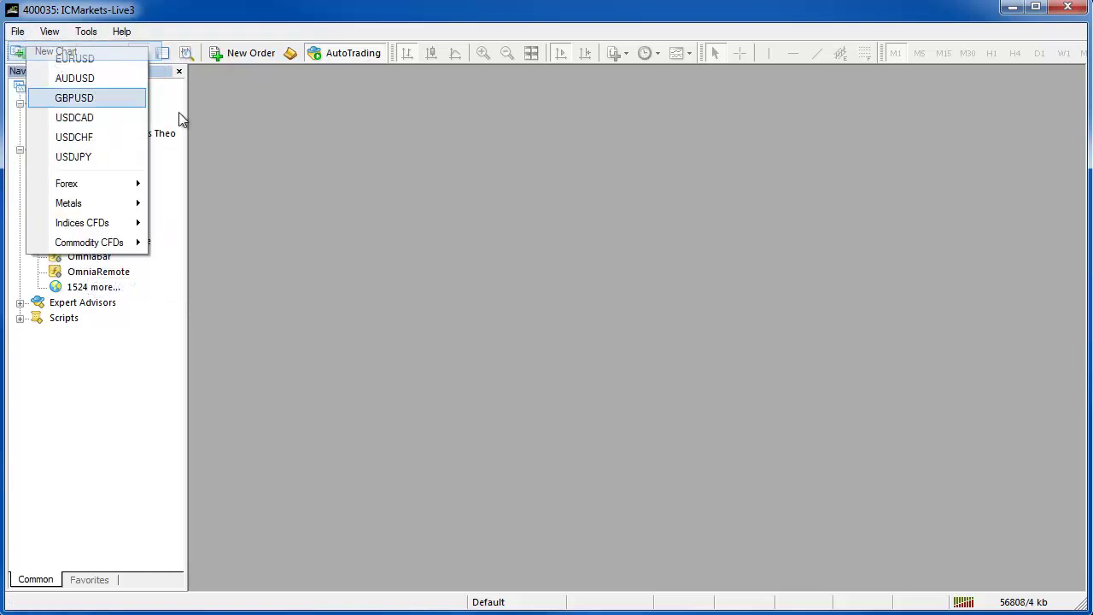
pyautogui.click(116, 60)
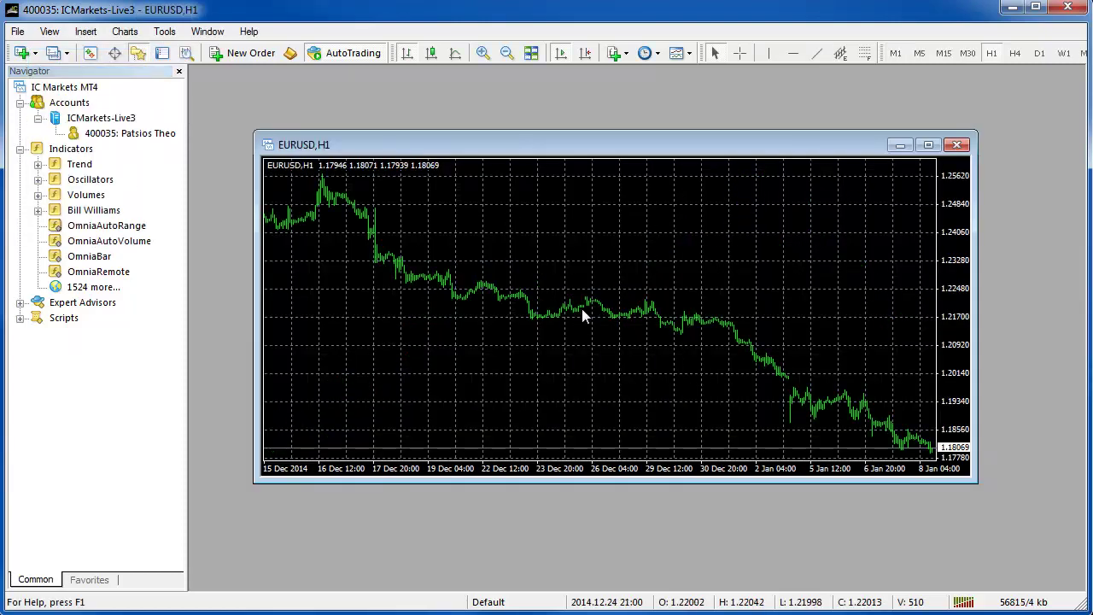
# View the EURUSD chart in the M30, M15, M5 and M1 timeframes, returning to M15.
pyautogui.click(966, 53)
pyautogui.click(944, 53)
pyautogui.click(919, 53)
pyautogui.click(896, 53)
pyautogui.click(920, 53)
pyautogui.click(943, 54)
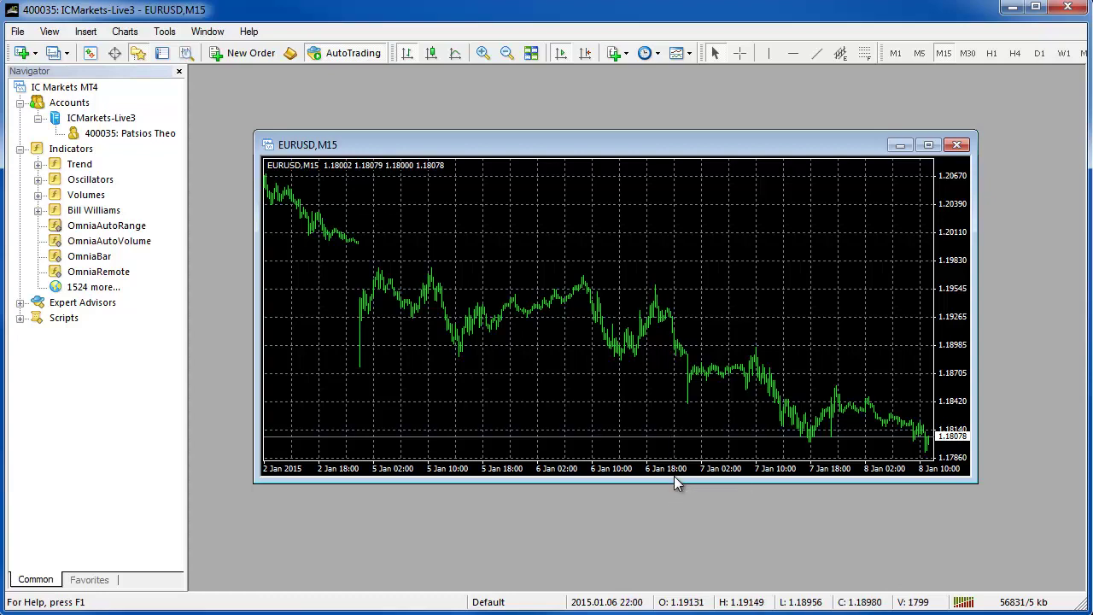
# Make the EURUSD chart window taller and set its timeframe to M1.
pyautogui.moveTo(674, 483); pyautogui.dragTo(681, 530)
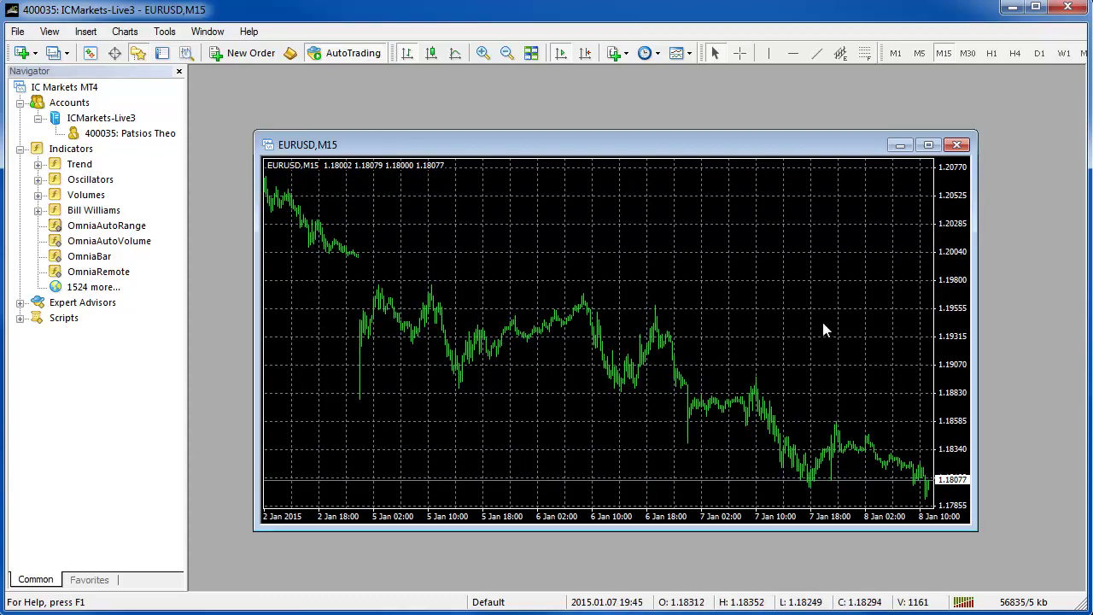
pyautogui.click(895, 53)
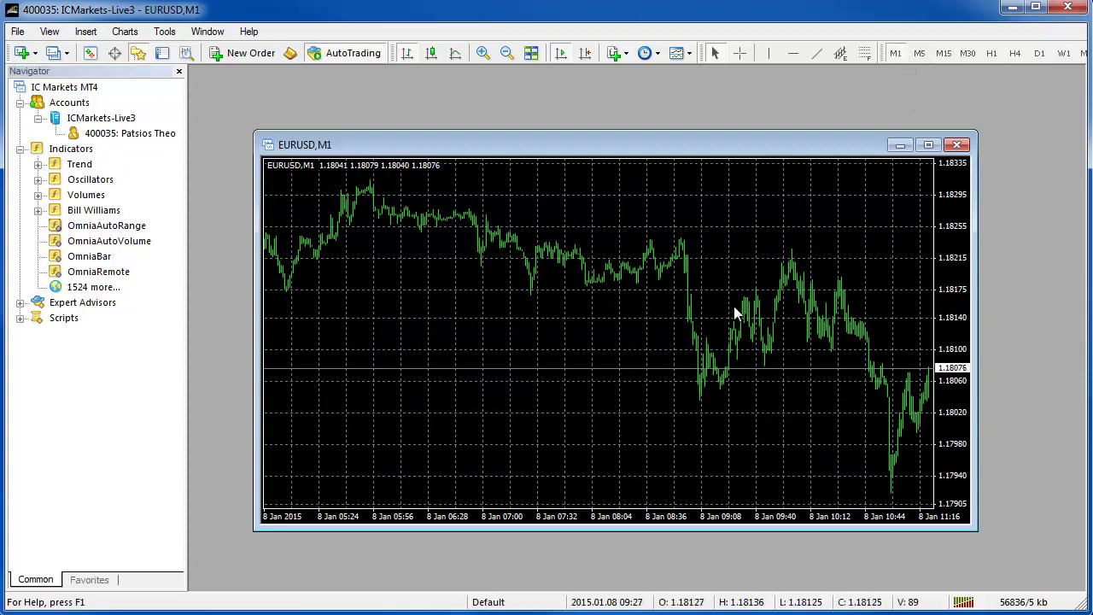
pyautogui.click(943, 53)
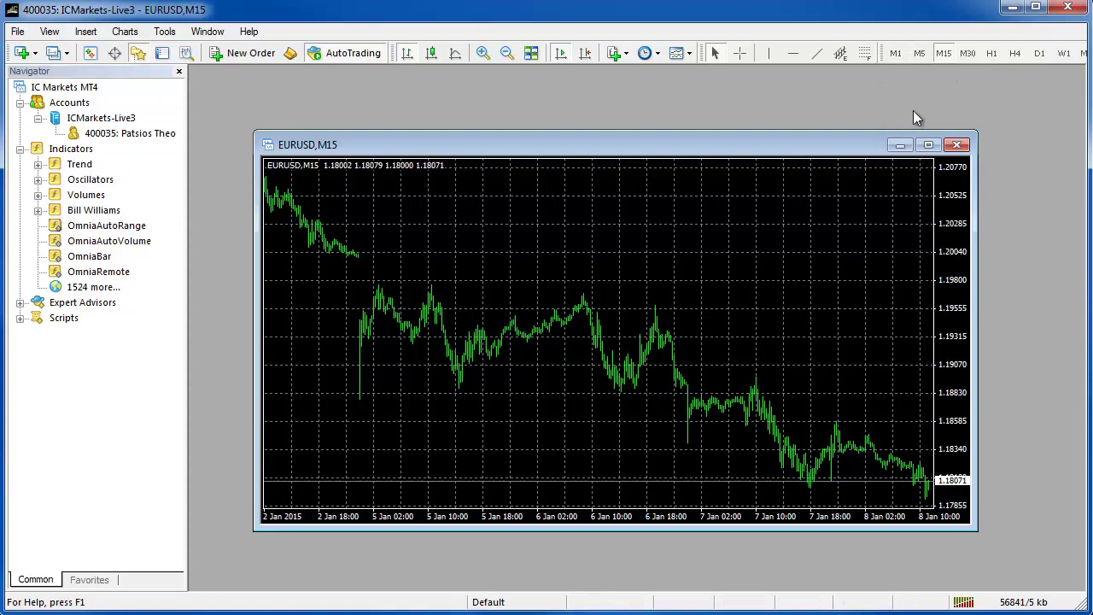
pyautogui.click(895, 53)
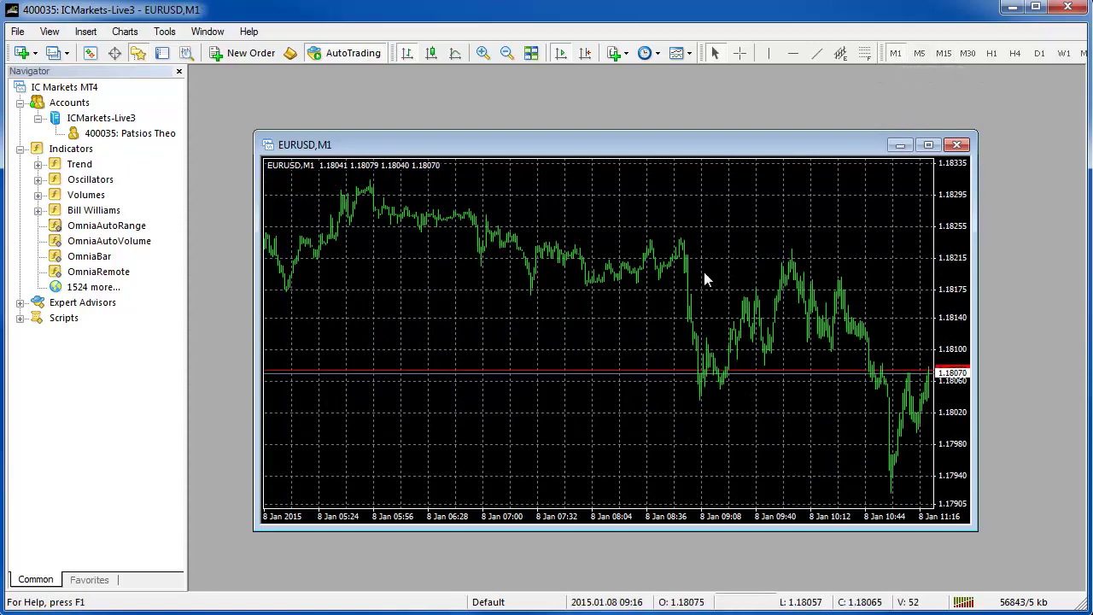
# Attach the OmniaBar indicator to the EURUSD M1 chart and set its output offline timeframe to 8.
pyautogui.click(88, 257)
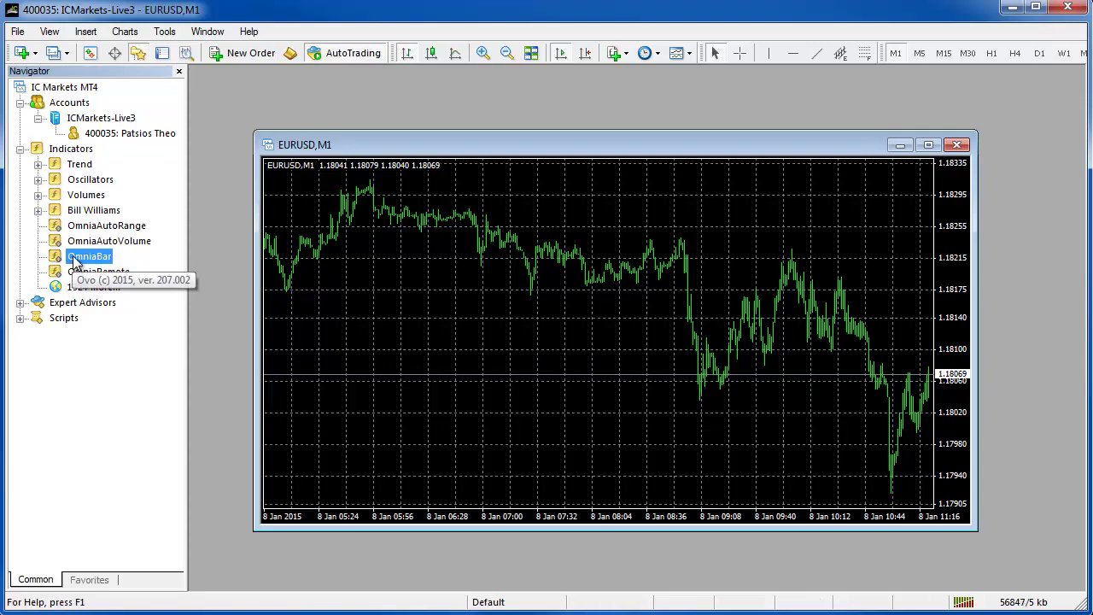
pyautogui.moveTo(75, 261); pyautogui.dragTo(487, 310)
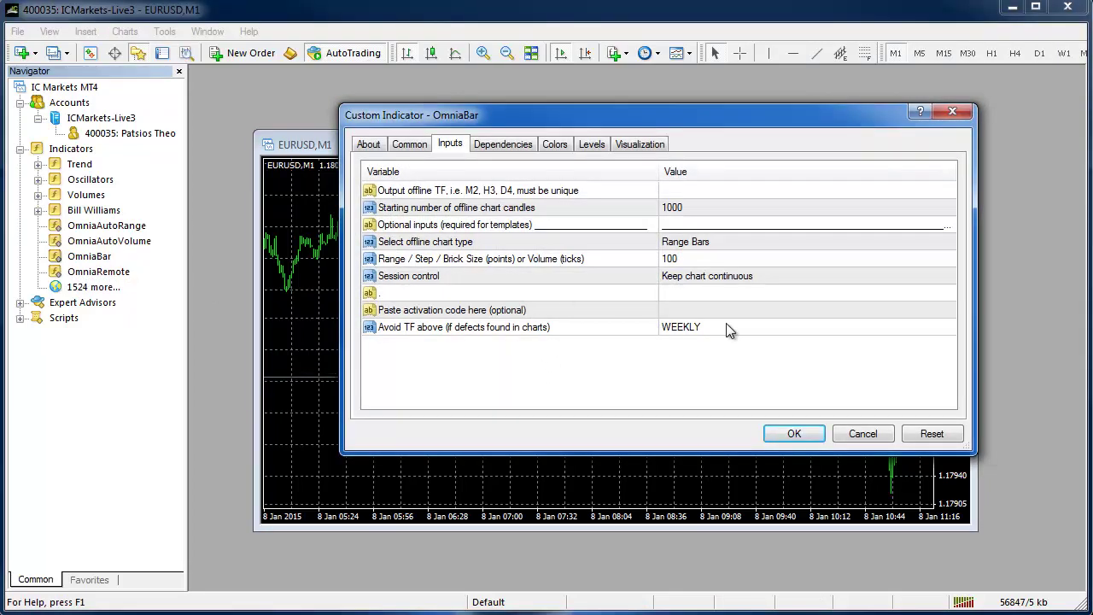
pyautogui.click(683, 193)
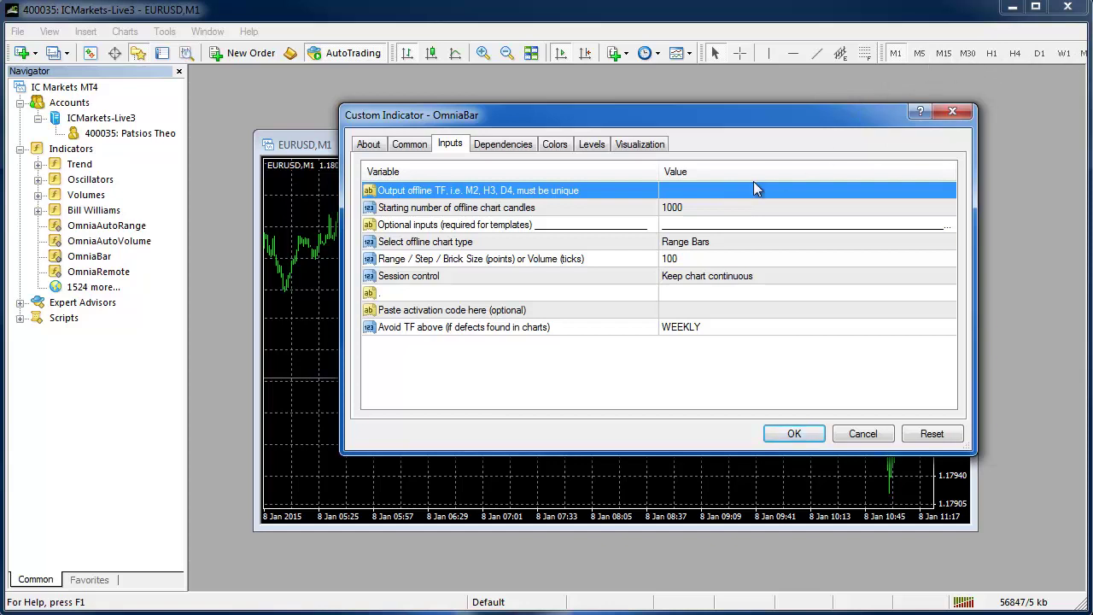
pyautogui.click(678, 190)
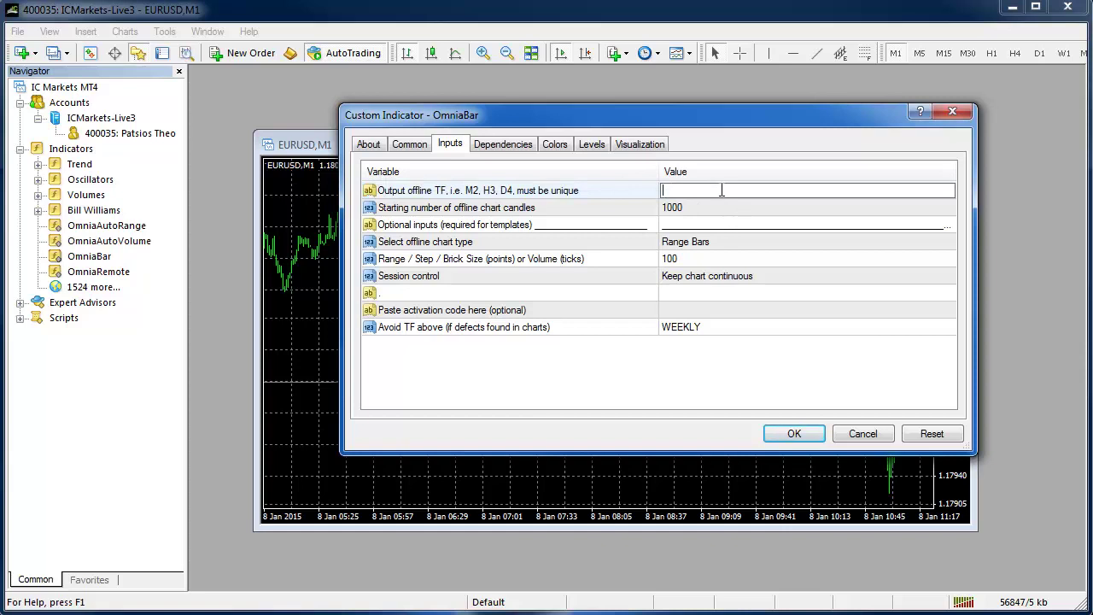
pyautogui.write('8')
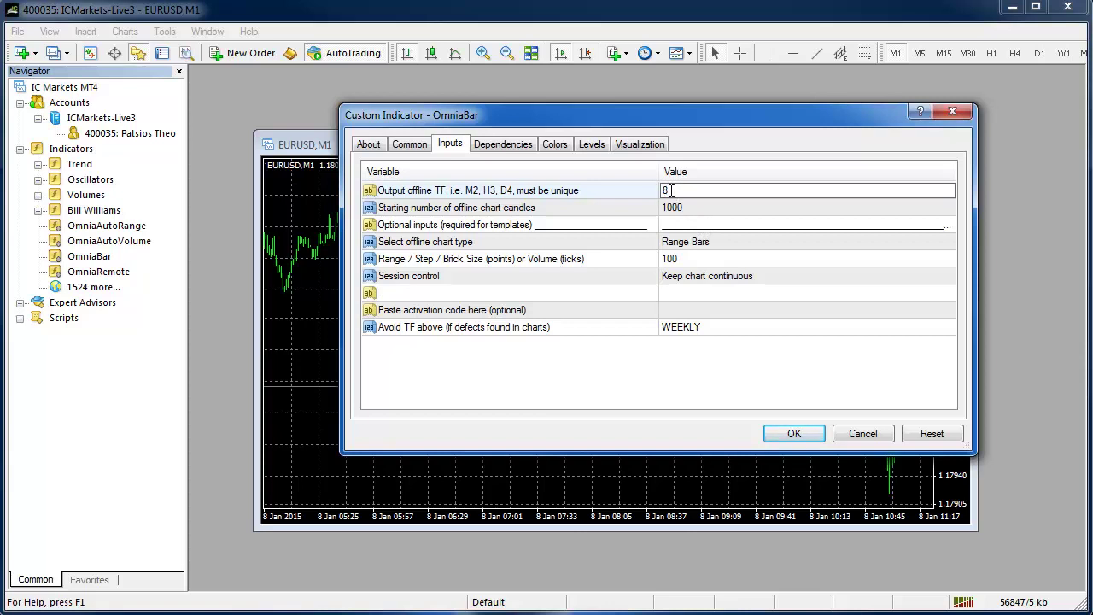
pyautogui.write('H')
pyautogui.press('BackSpace')
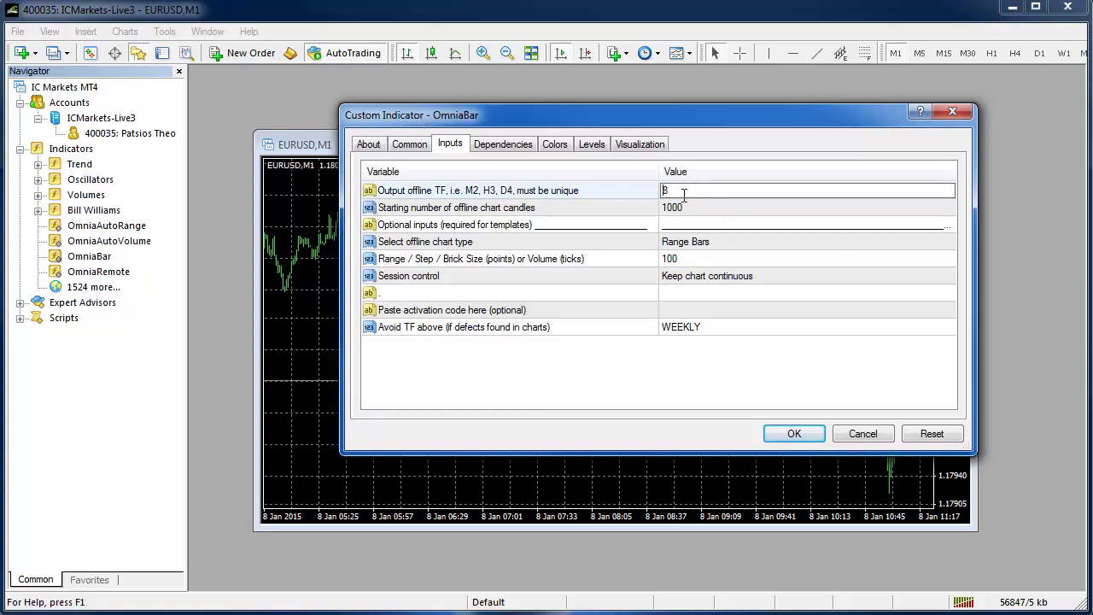
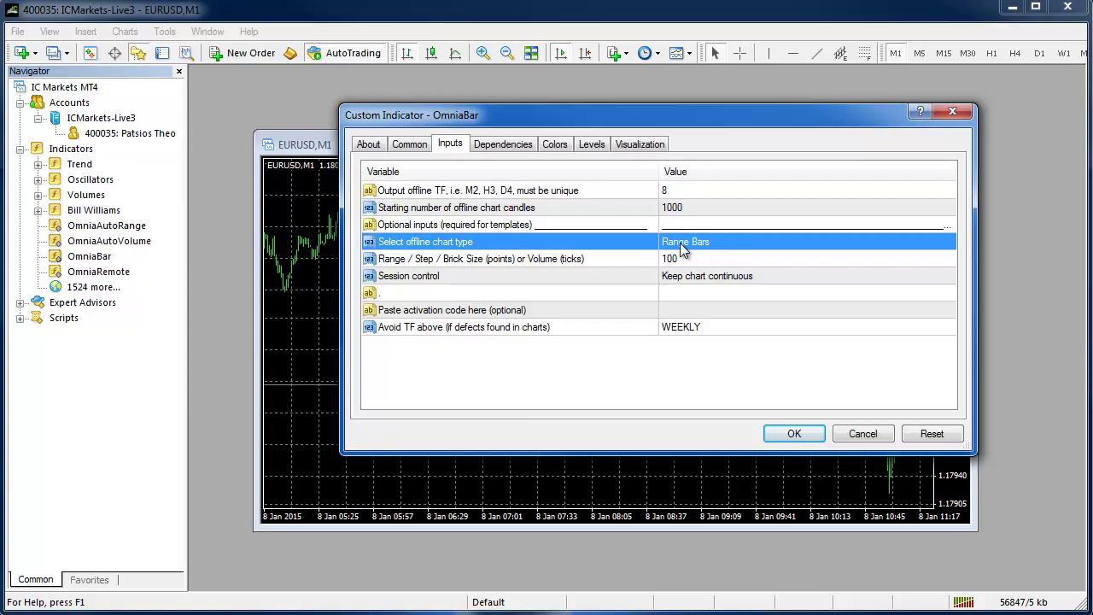
# Set OmniaBar's offline chart type to Tick (Constant Volume).
pyautogui.click(680, 243)
pyautogui.click(681, 244)
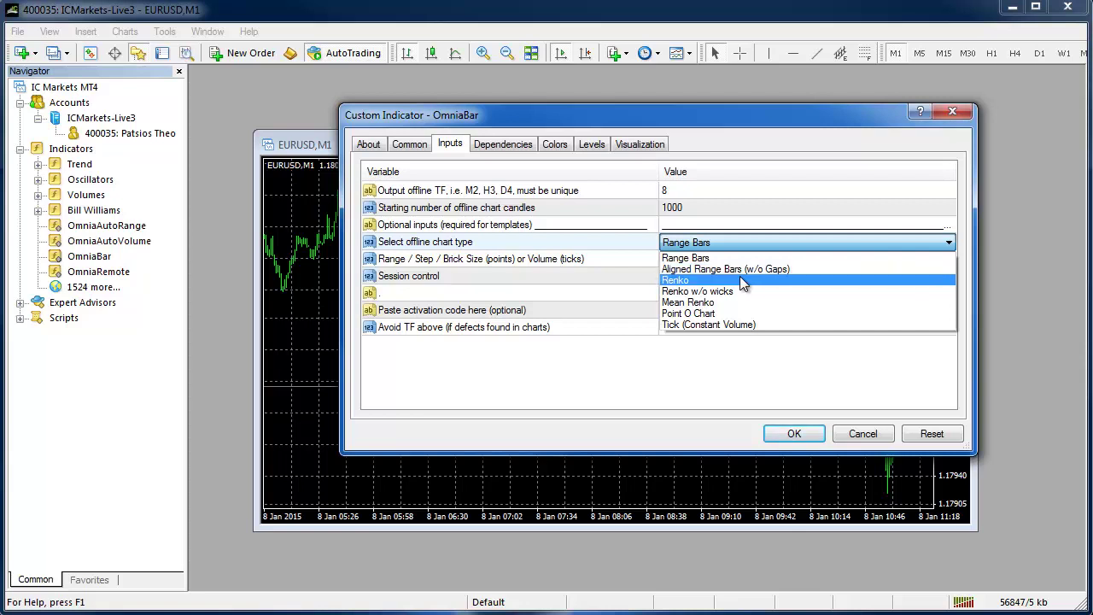
pyautogui.click(778, 328)
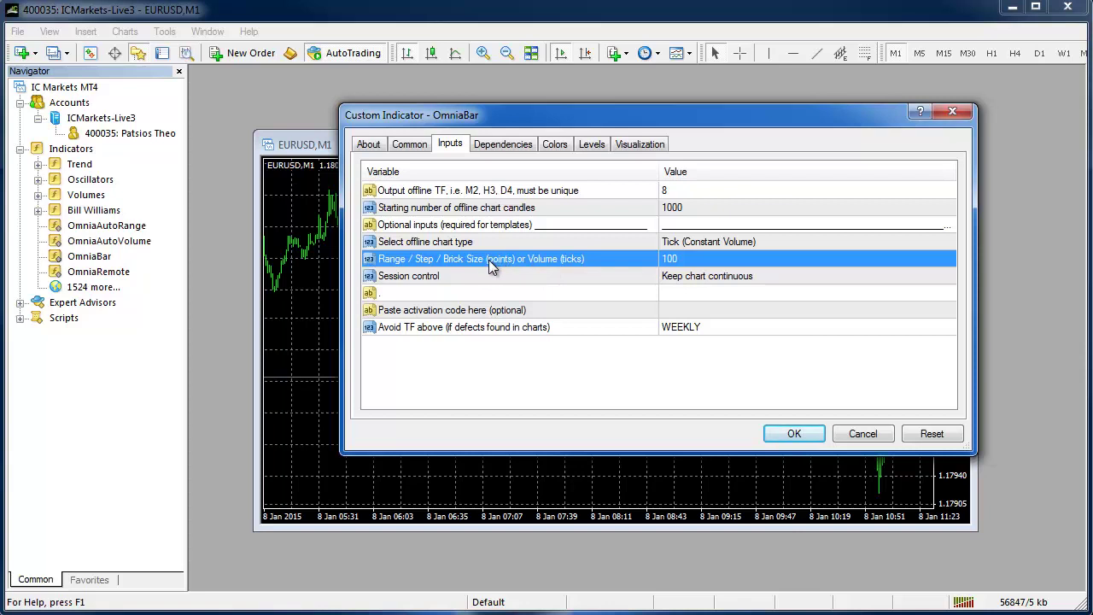
# Examine OmniaBar's Range / Step / Brick Size (points) or Volume (ticks) input.
pyautogui.click(665, 263)
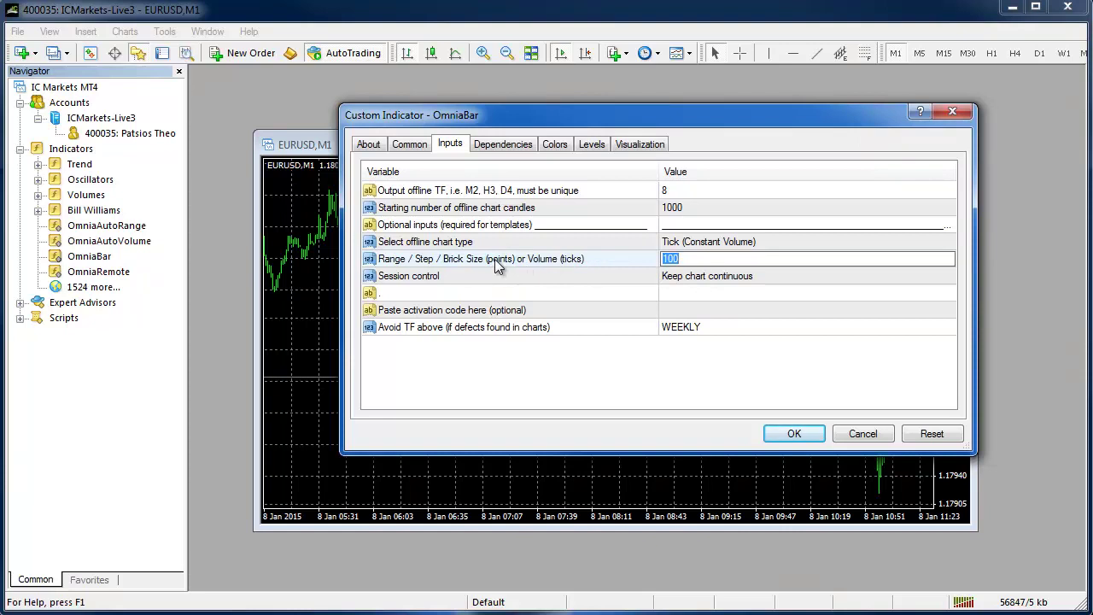
pyautogui.click(677, 260)
pyautogui.click(597, 258)
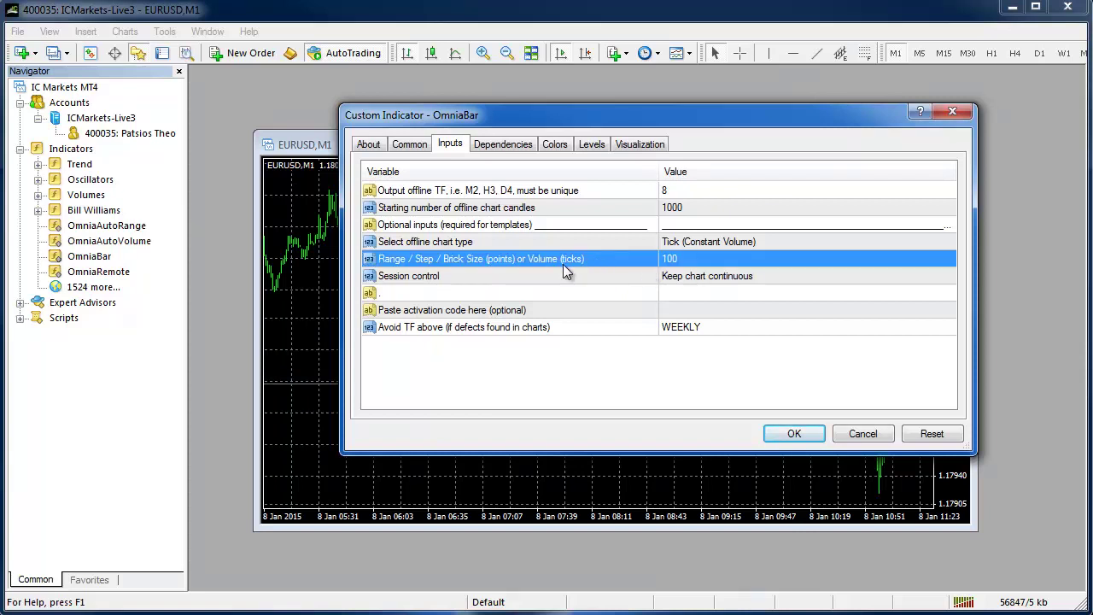
# Check OmniaBar's volume input and the available offline chart types, keeping Tick (Constant Volume) selected.
pyautogui.click(674, 261)
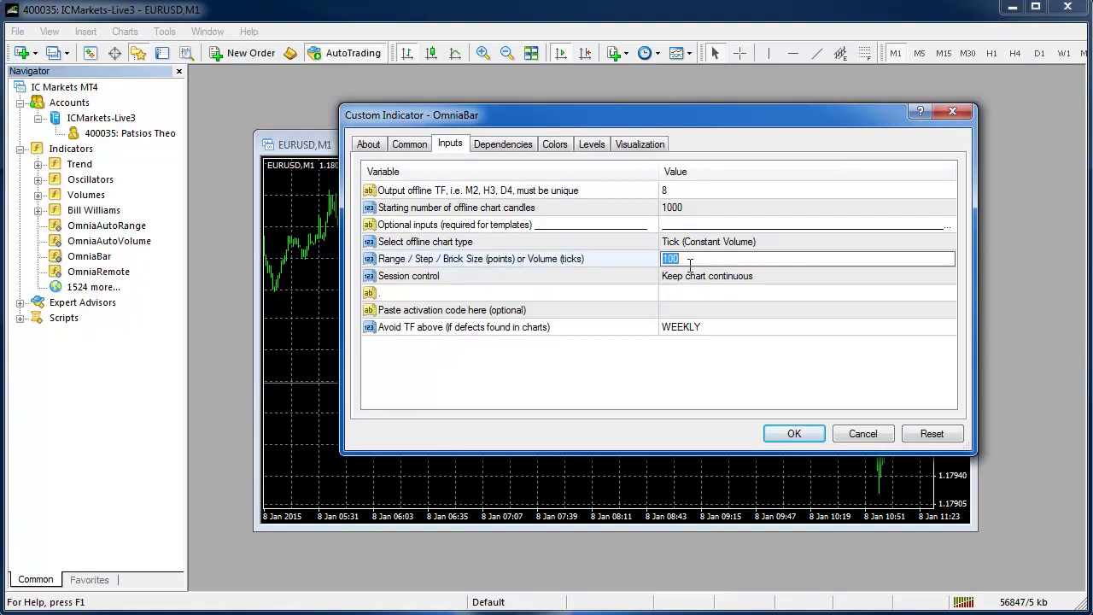
pyautogui.press('Up')
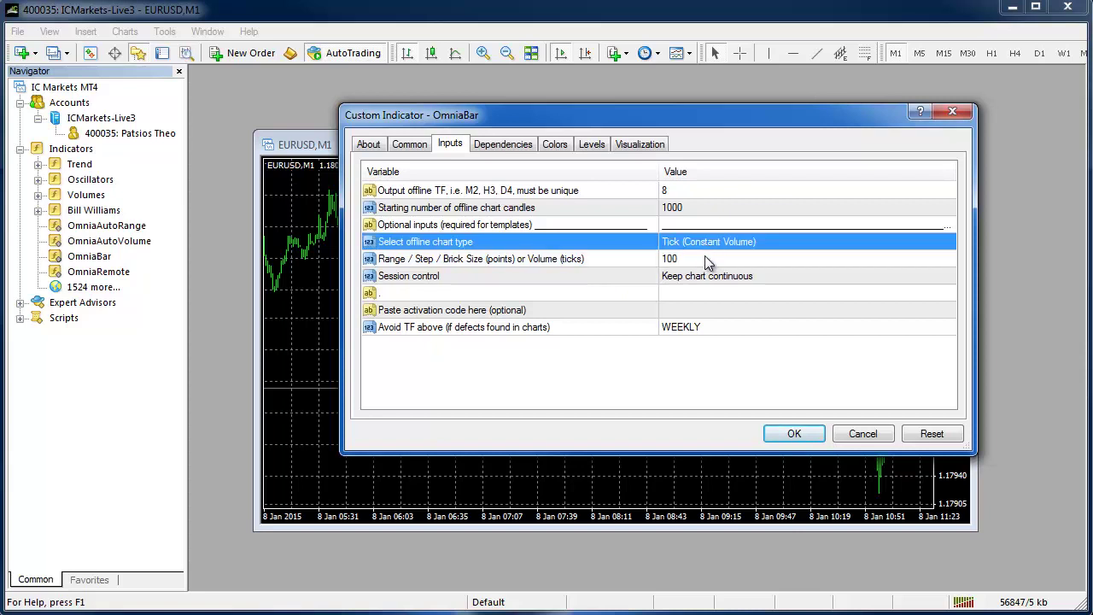
pyautogui.press('Down')
pyautogui.click(701, 246)
pyautogui.click(707, 244)
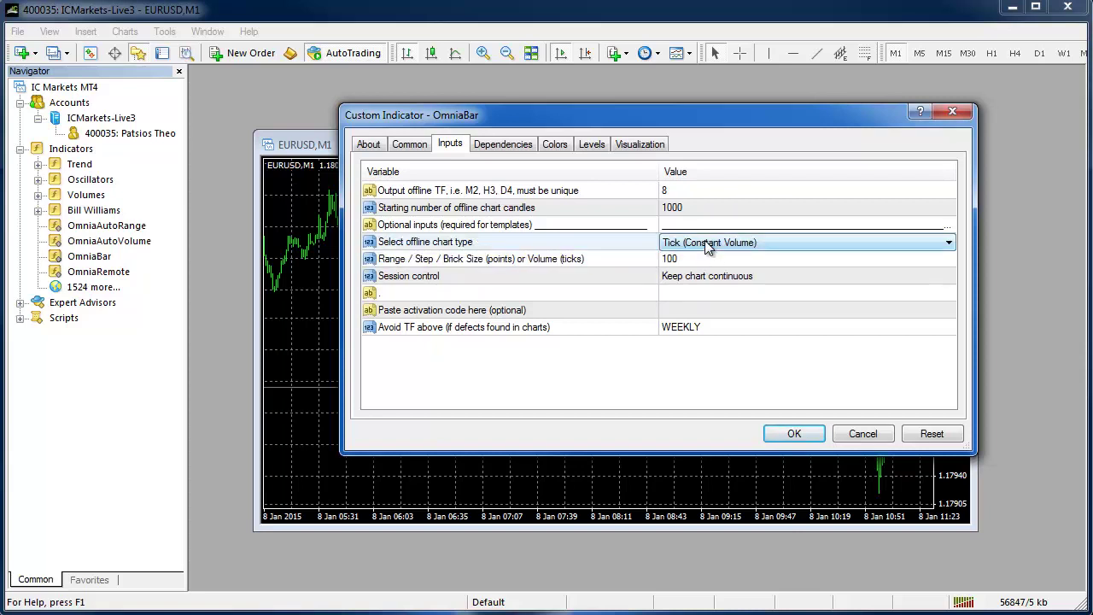
pyautogui.click(707, 245)
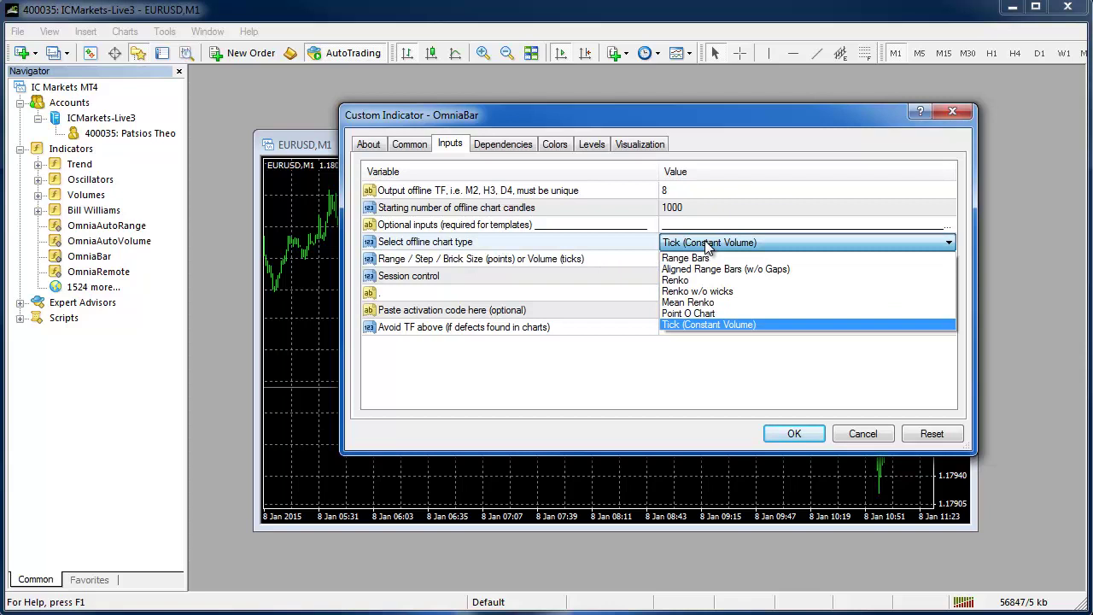
pyautogui.click(678, 327)
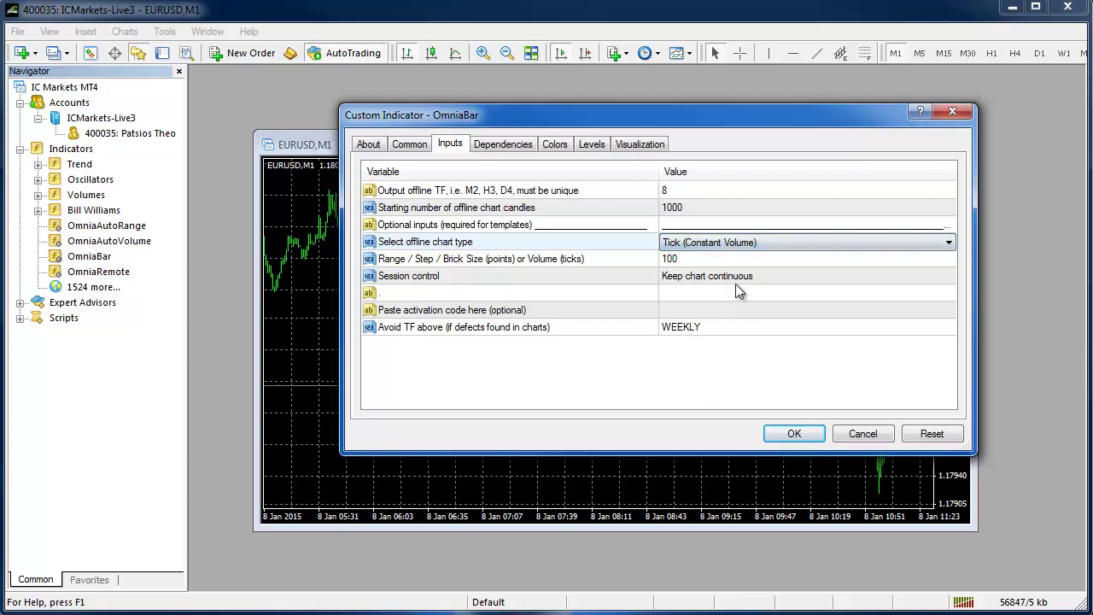
# Set OmniaBar's output offline timeframe to 100 and keep session control on Keep chart continuous.
pyautogui.click(686, 260)
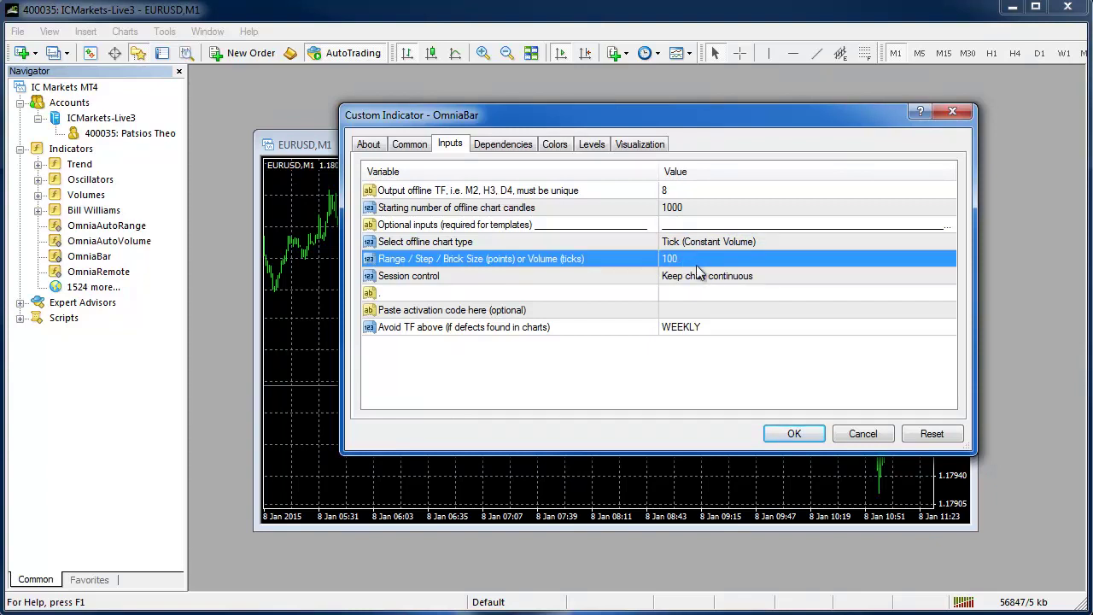
pyautogui.click(684, 193)
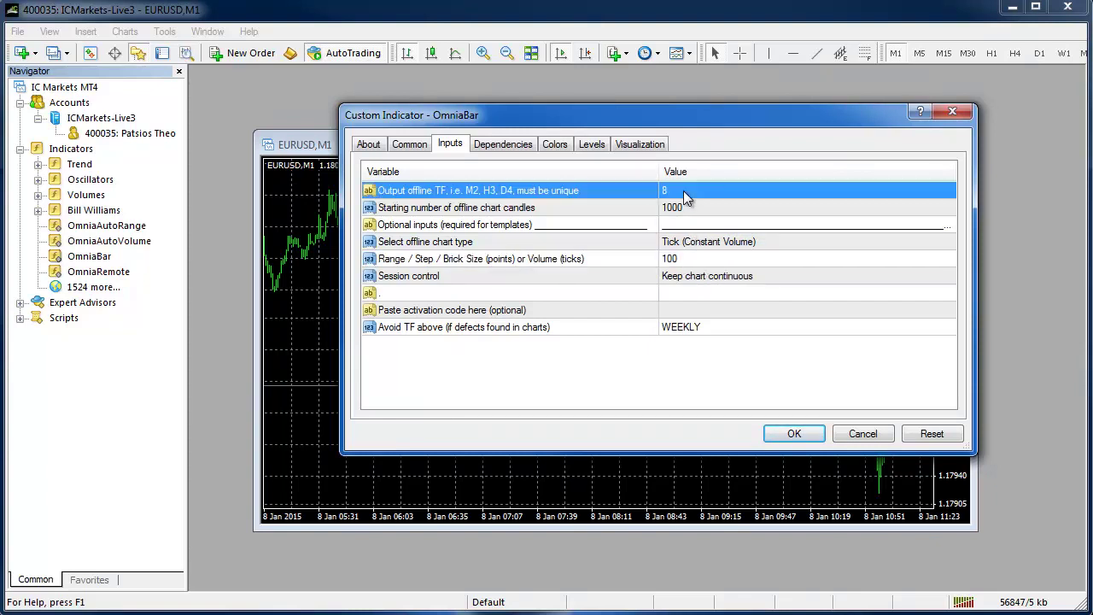
pyautogui.click(684, 191)
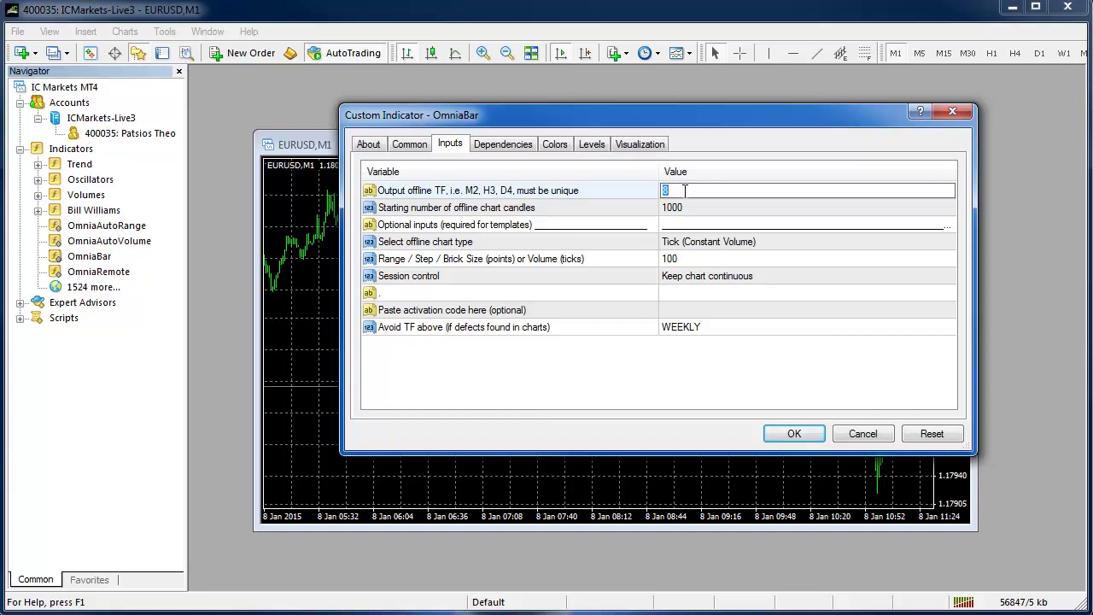
pyautogui.write('100')
pyautogui.click(708, 256)
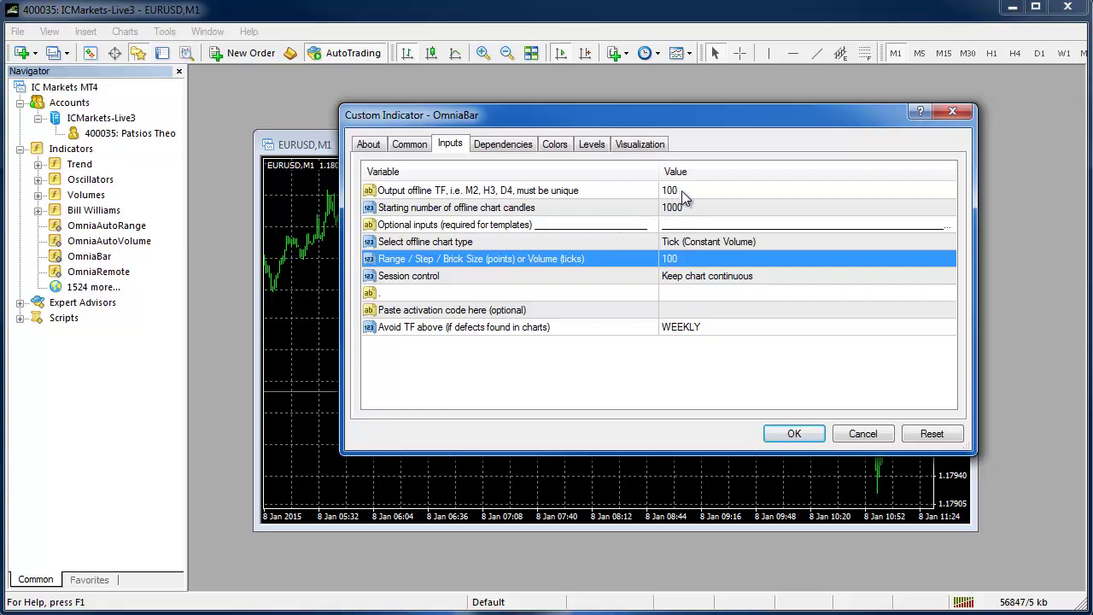
pyautogui.click(700, 276)
pyautogui.click(702, 280)
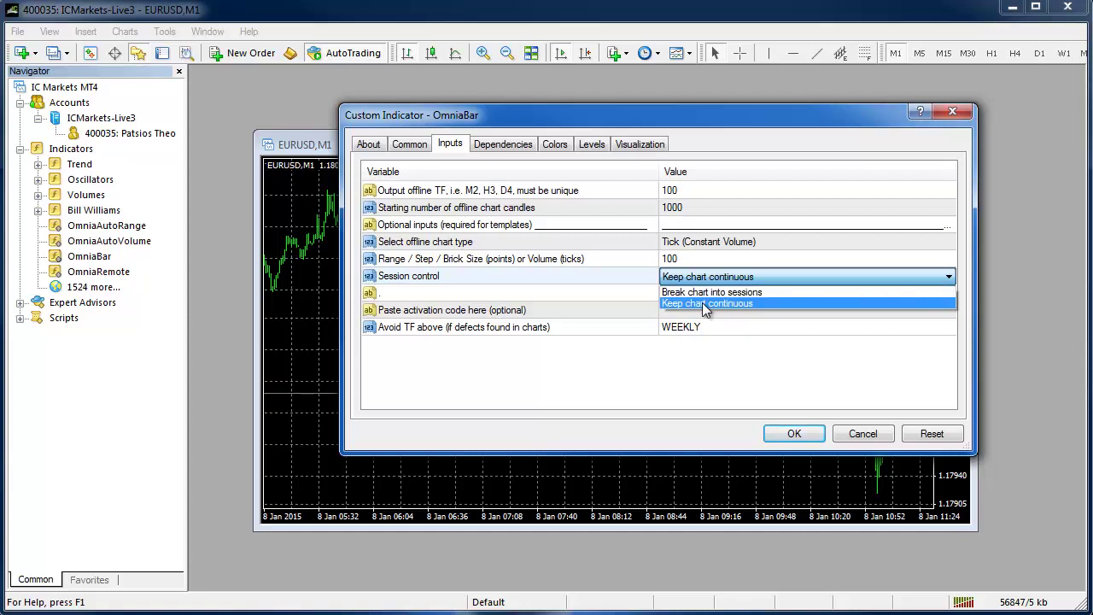
pyautogui.click(702, 303)
# Switch to the Word document with the activation codes and copy the Omnia Charts activation key.
pyautogui.click(647, 313)
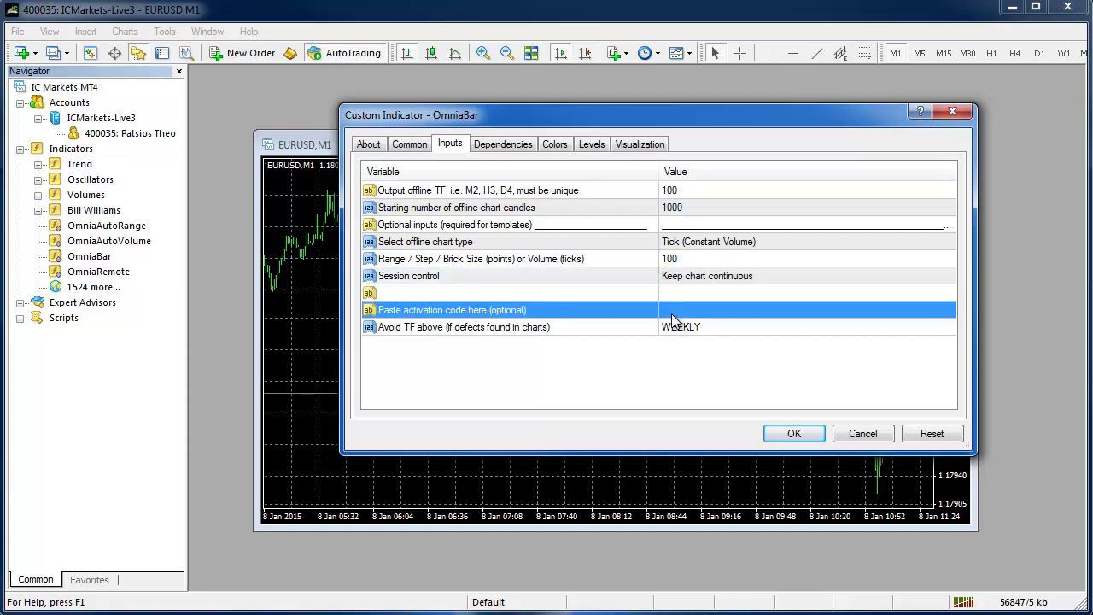
pyautogui.click(683, 310)
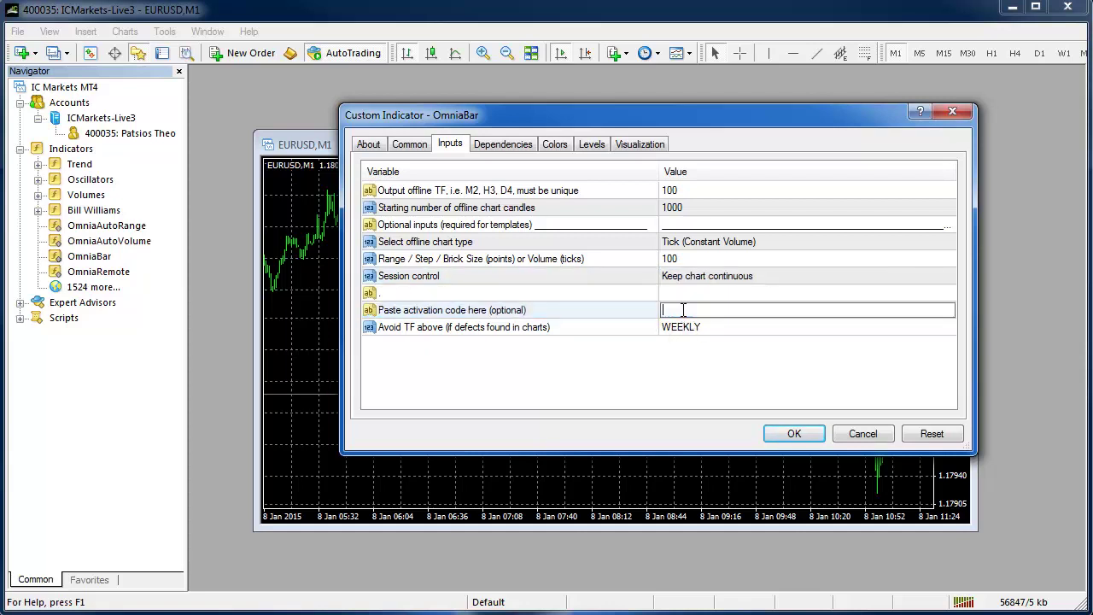
pyautogui.click(644, 358)
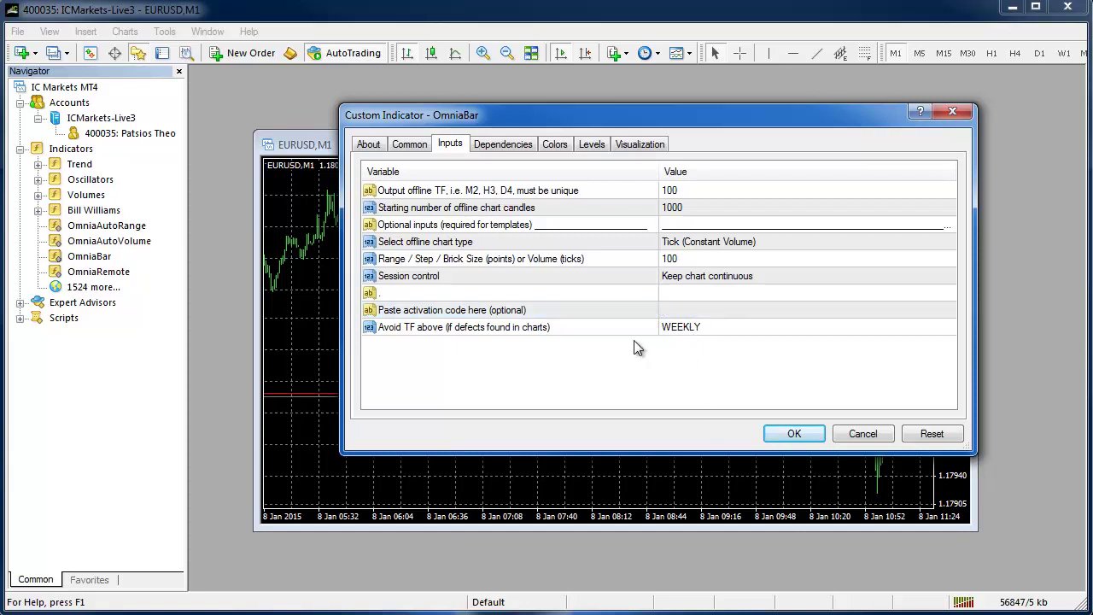
pyautogui.click(701, 309)
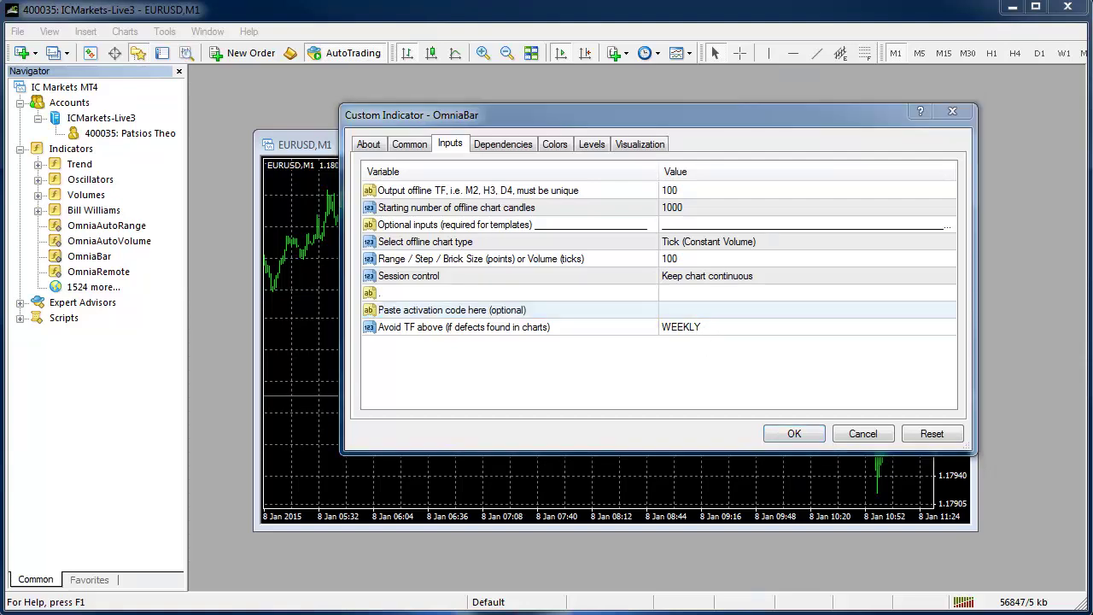
pyautogui.hotkey('alt', 'Tab')
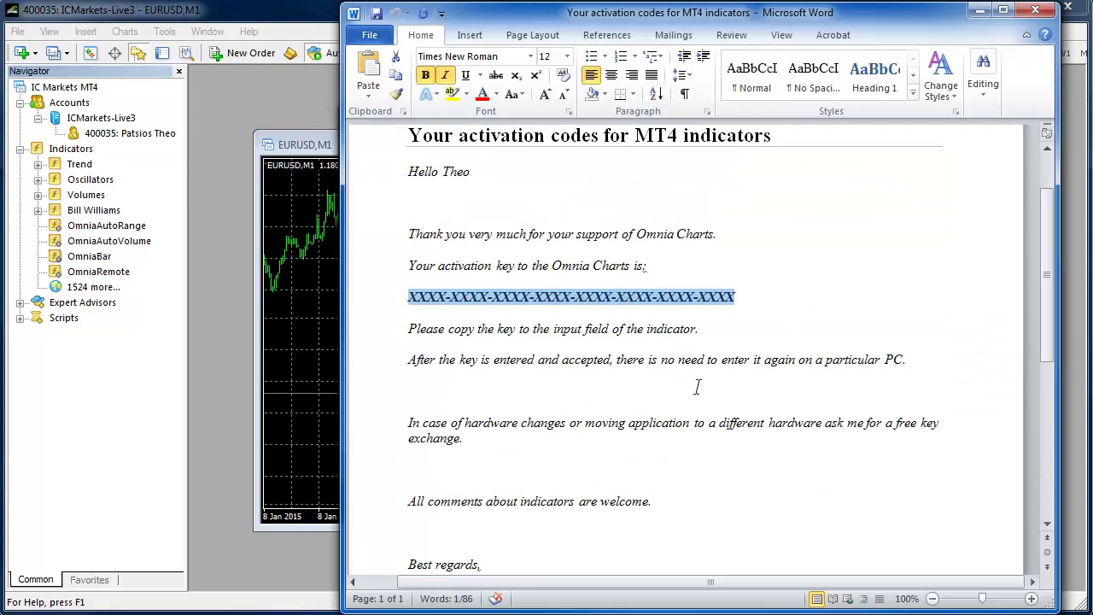
pyautogui.click(538, 309)
pyautogui.moveTo(409, 296); pyautogui.dragTo(734, 299)
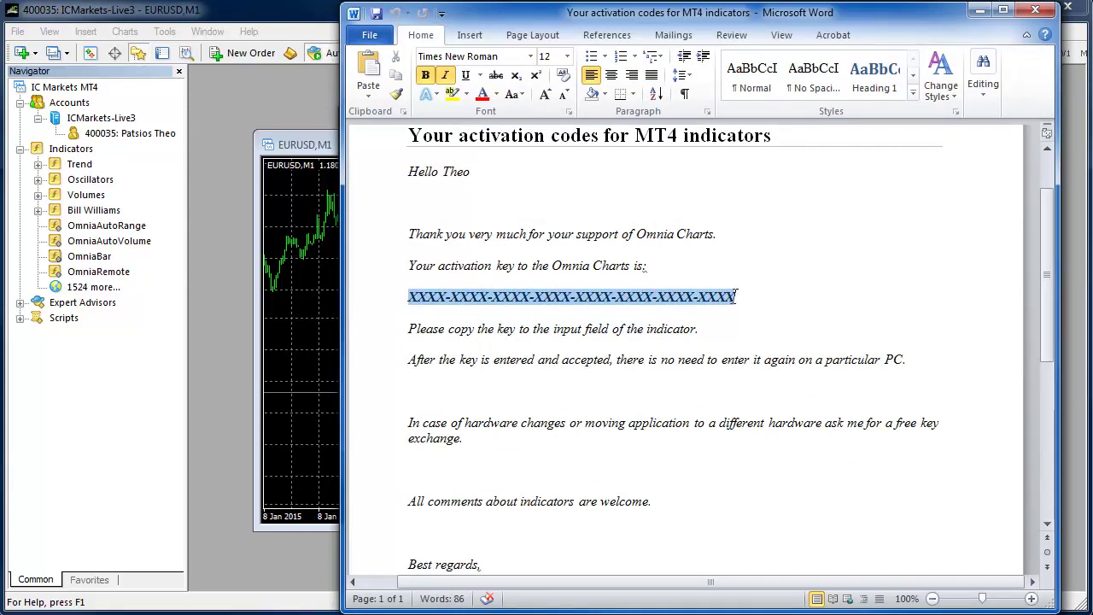
pyautogui.rightClick(630, 305)
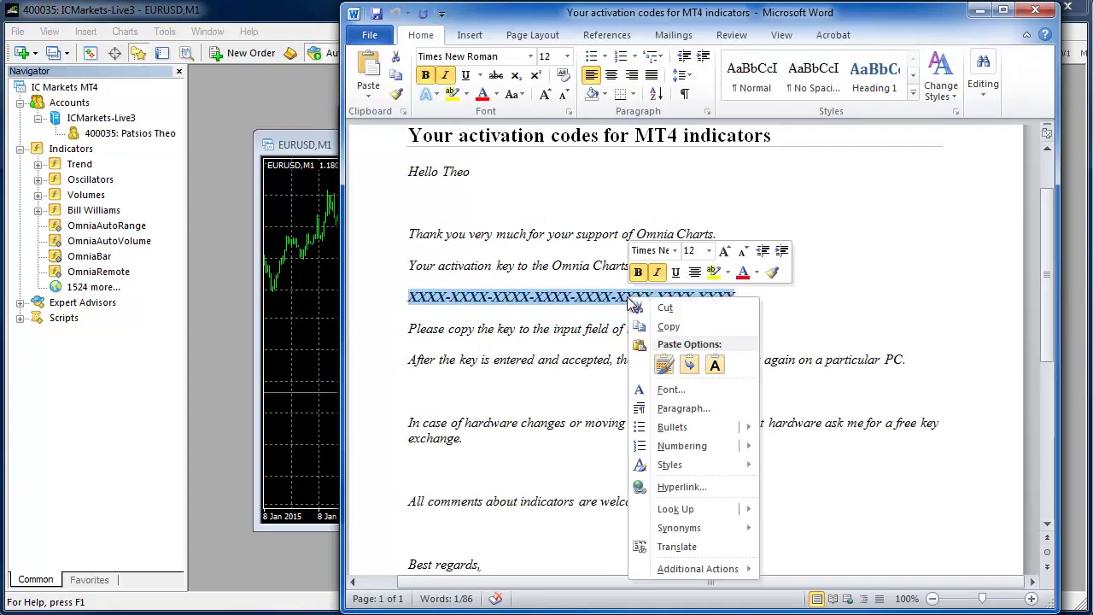
pyautogui.click(677, 323)
# Return to MetaTrader 4 and paste the activation key into OmniaBar's optional activation code input.
pyautogui.click(979, 10)
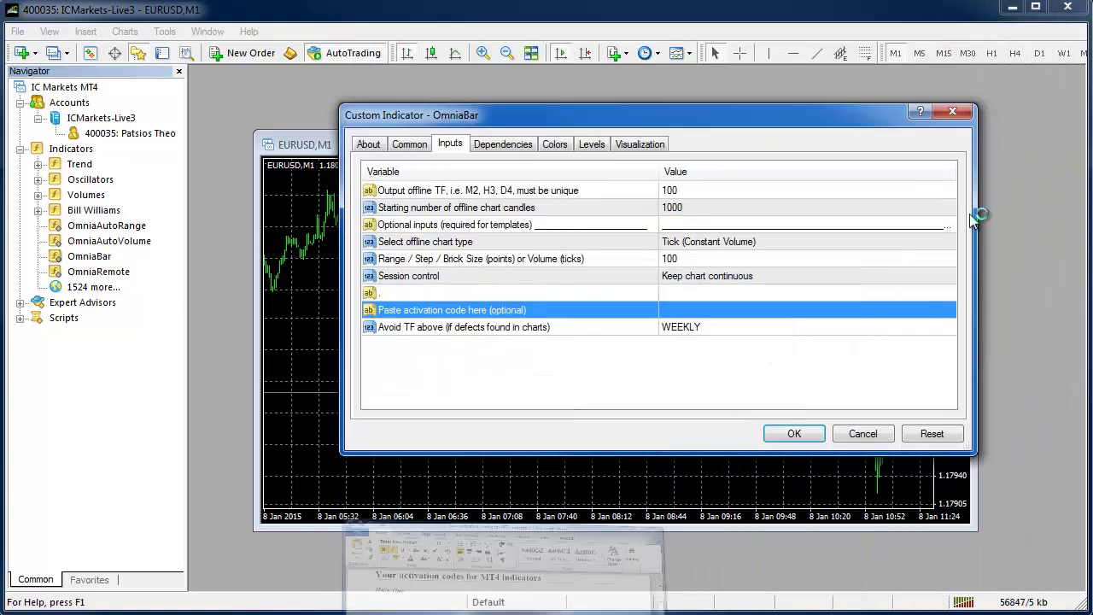
pyautogui.doubleClick(752, 312)
pyautogui.rightClick(744, 314)
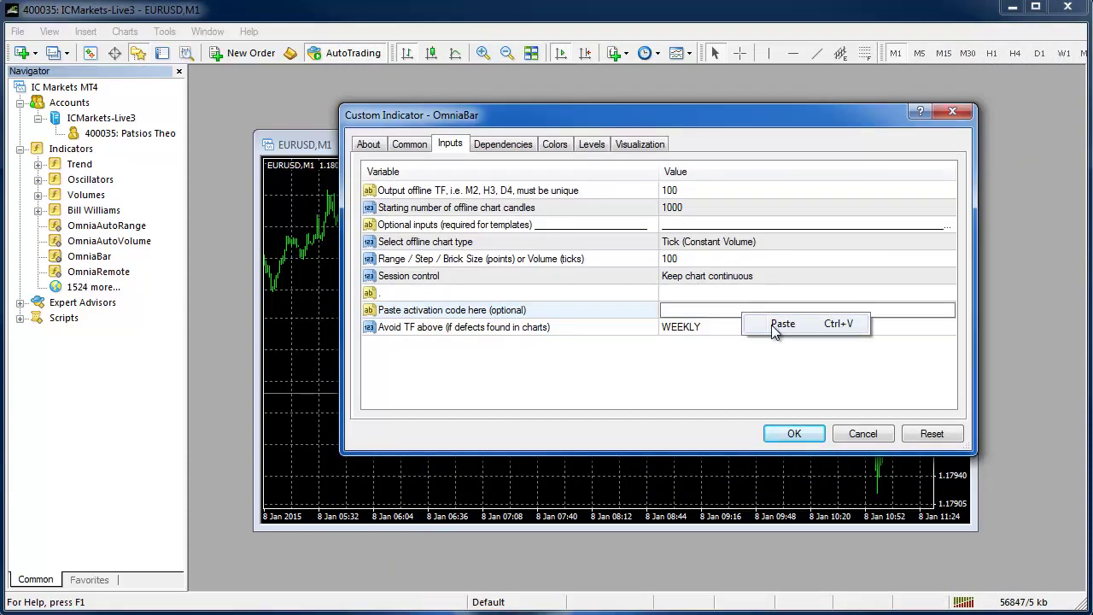
pyautogui.click(774, 326)
pyautogui.click(745, 370)
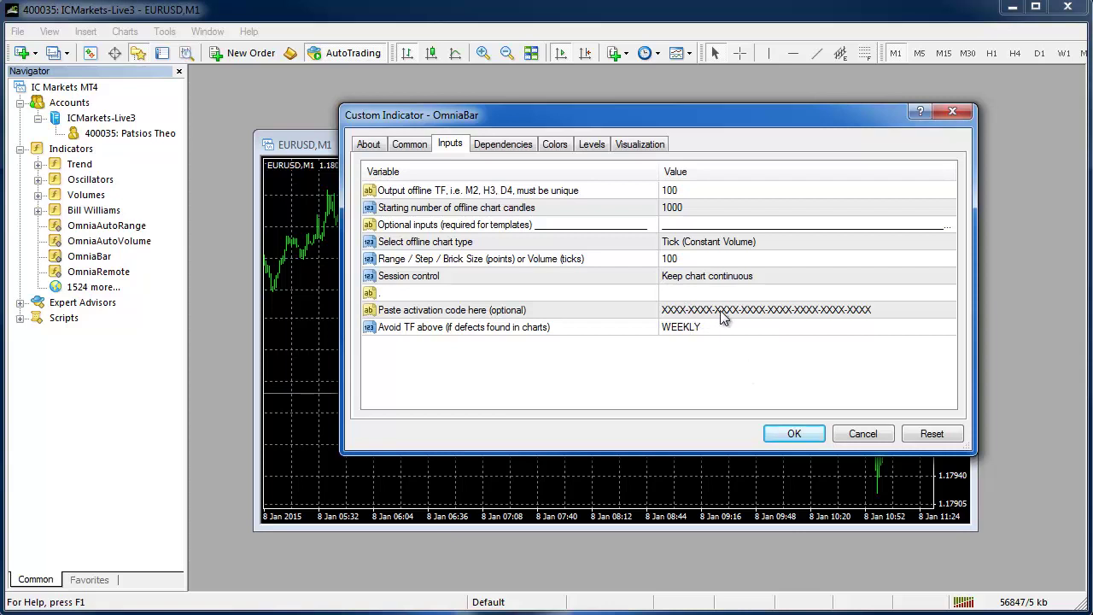
# Recheck the pasted activation code, then clear OmniaBar's activation code input.
pyautogui.click(772, 315)
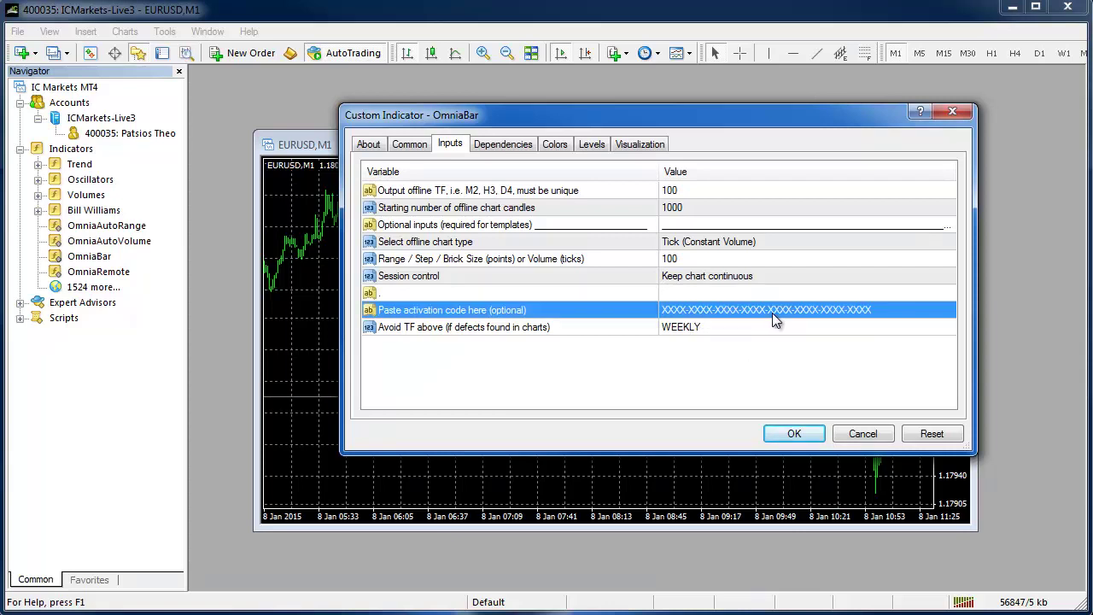
pyautogui.click(772, 313)
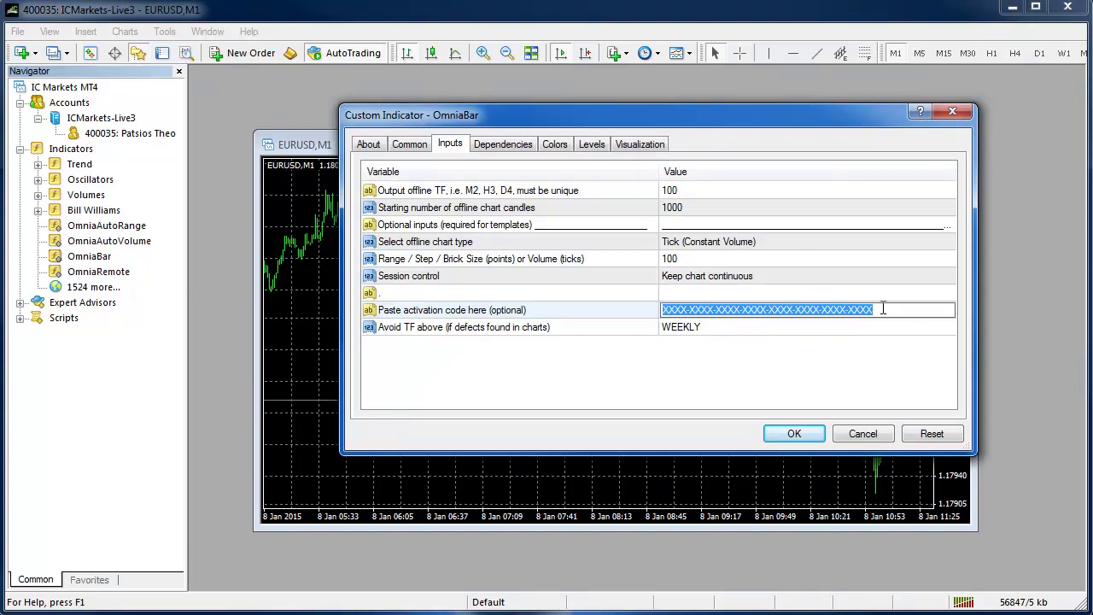
pyautogui.click(883, 309)
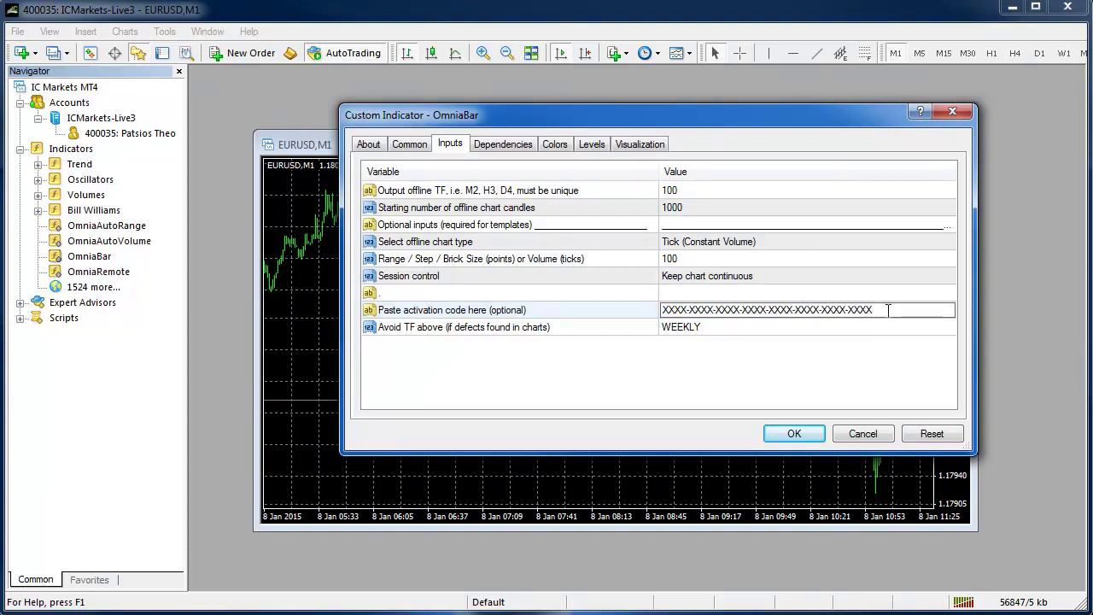
pyautogui.press('Return')
pyautogui.click(666, 311)
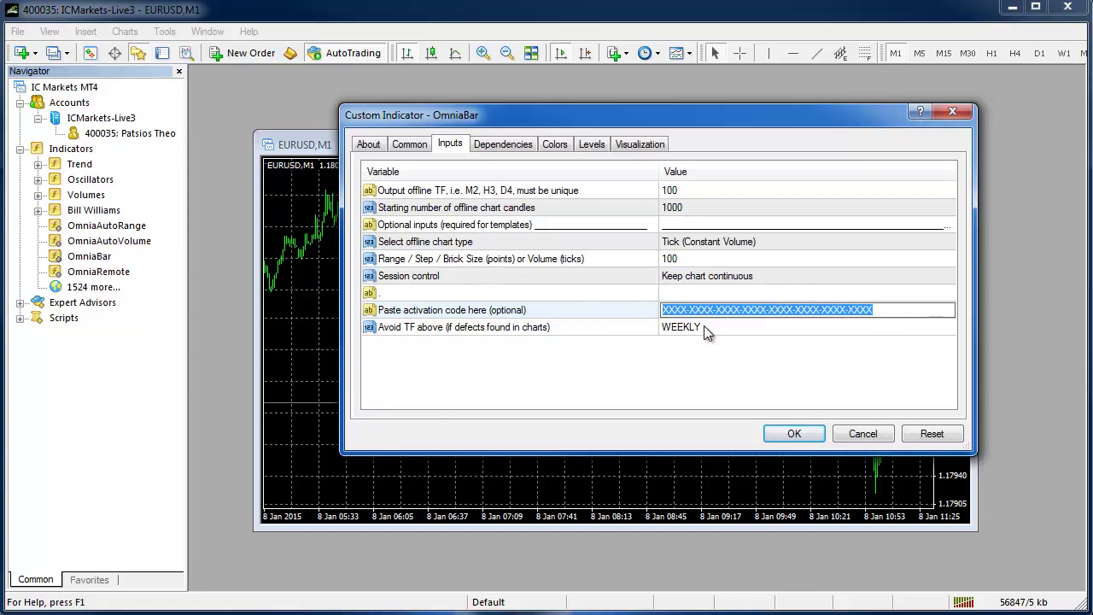
pyautogui.press('Delete')
pyautogui.press('Return')
# Keep Avoid TF above at WEEKLY and apply OmniaBar with its current inputs to the EURUSD M1 chart.
pyautogui.click(687, 331)
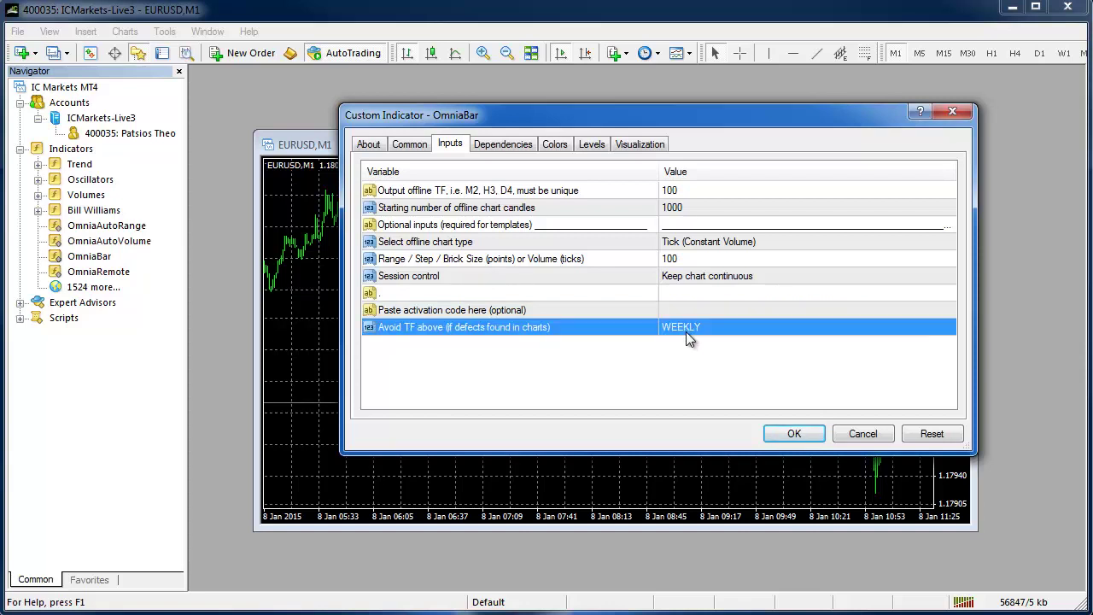
pyautogui.click(618, 358)
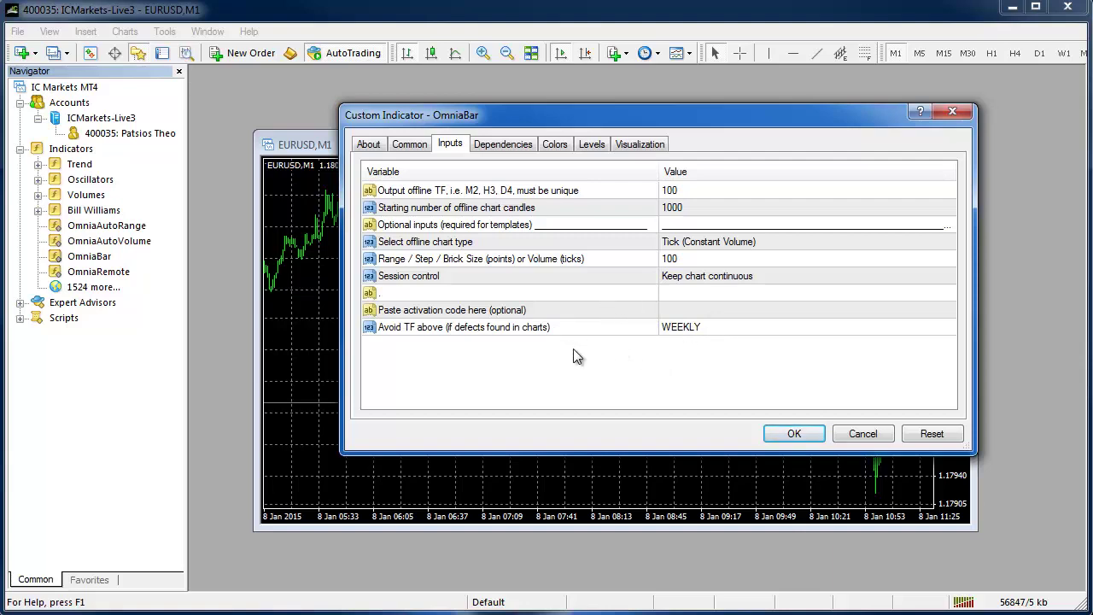
pyautogui.click(790, 436)
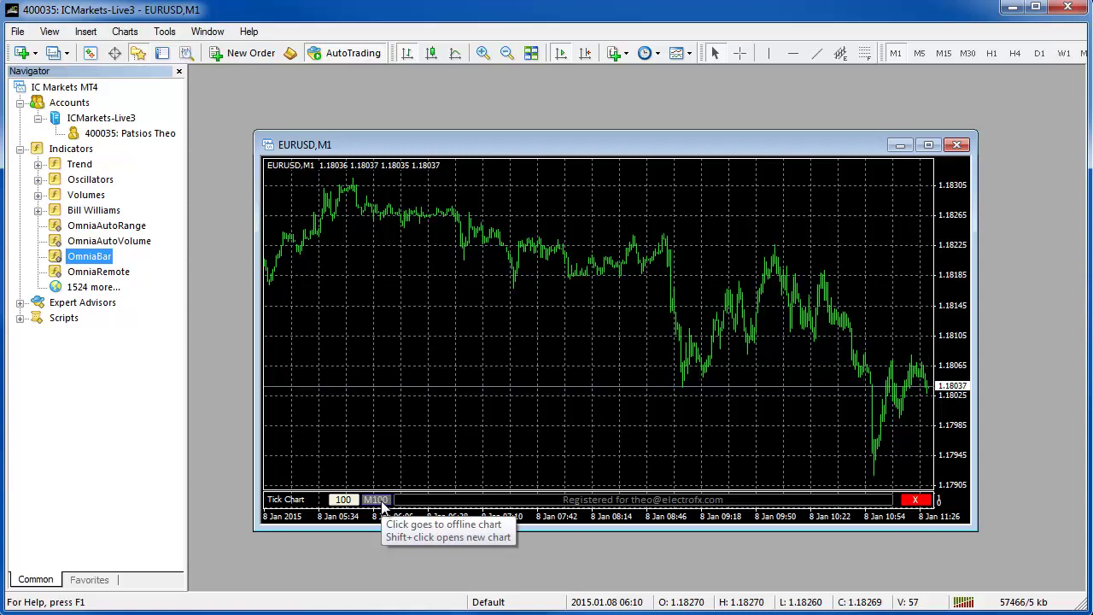
# Open the volume value on the chart's Tick Chart bar for editing.
pyautogui.click(343, 500)
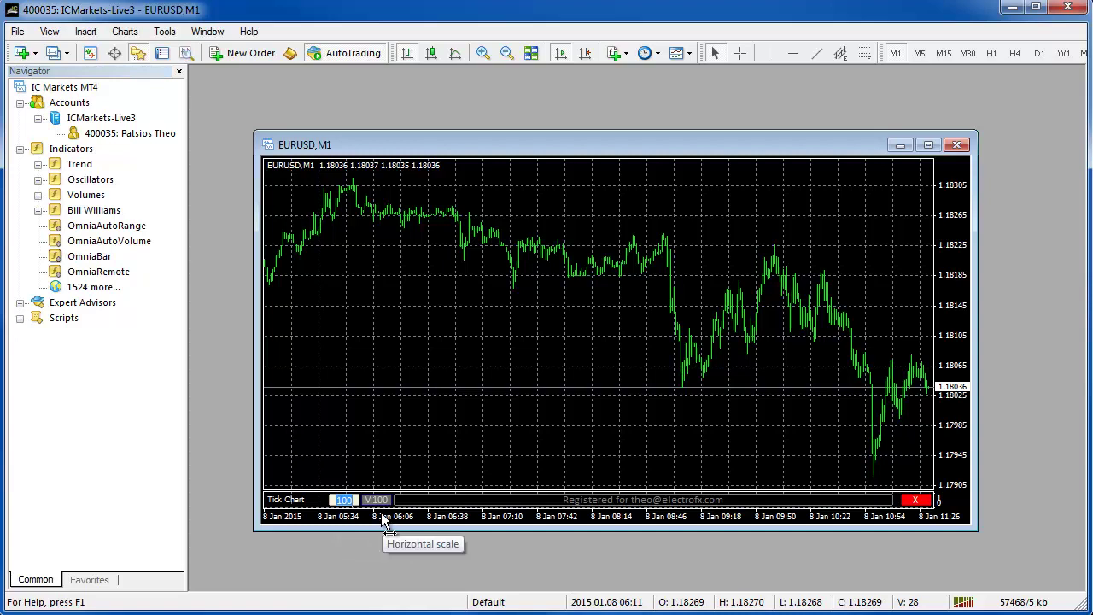
pyautogui.write('200')
pyautogui.hotkey('ctrl', 'a')
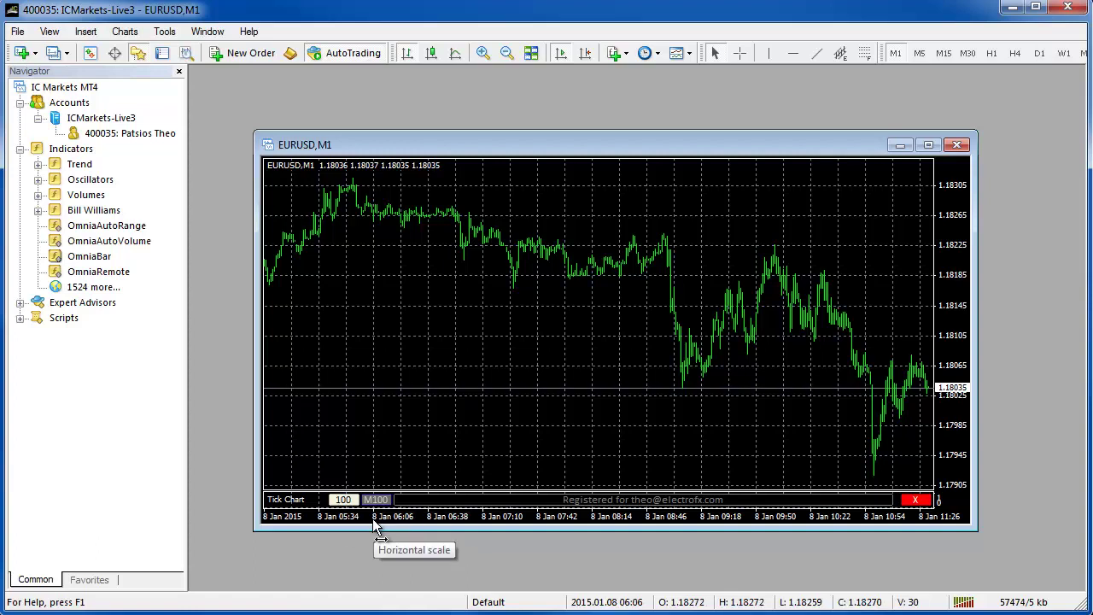
pyautogui.doubleClick(342, 500)
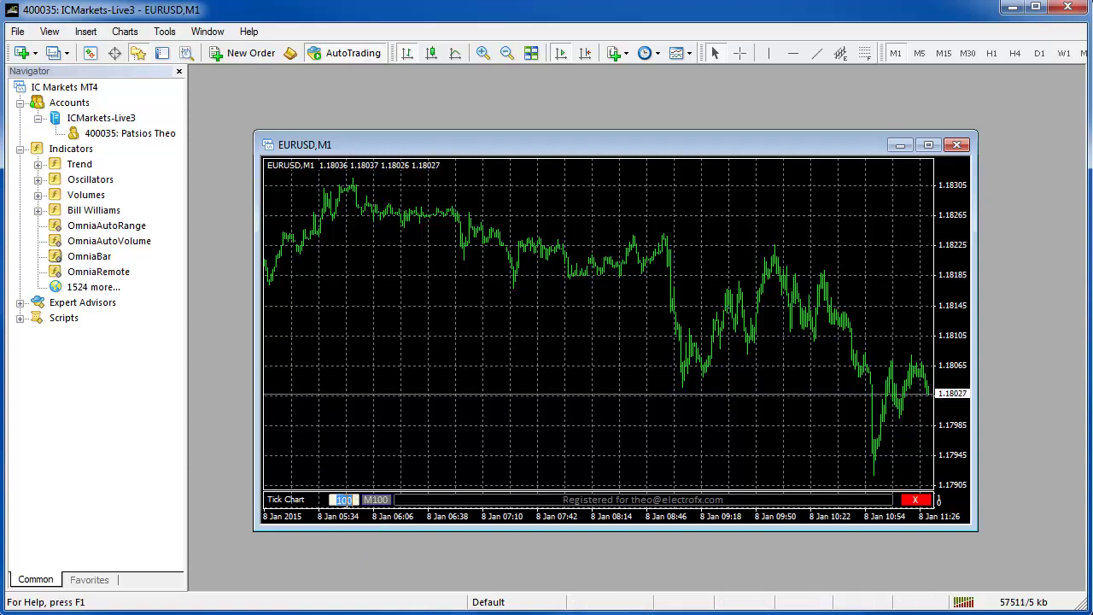
pyautogui.press('Return')
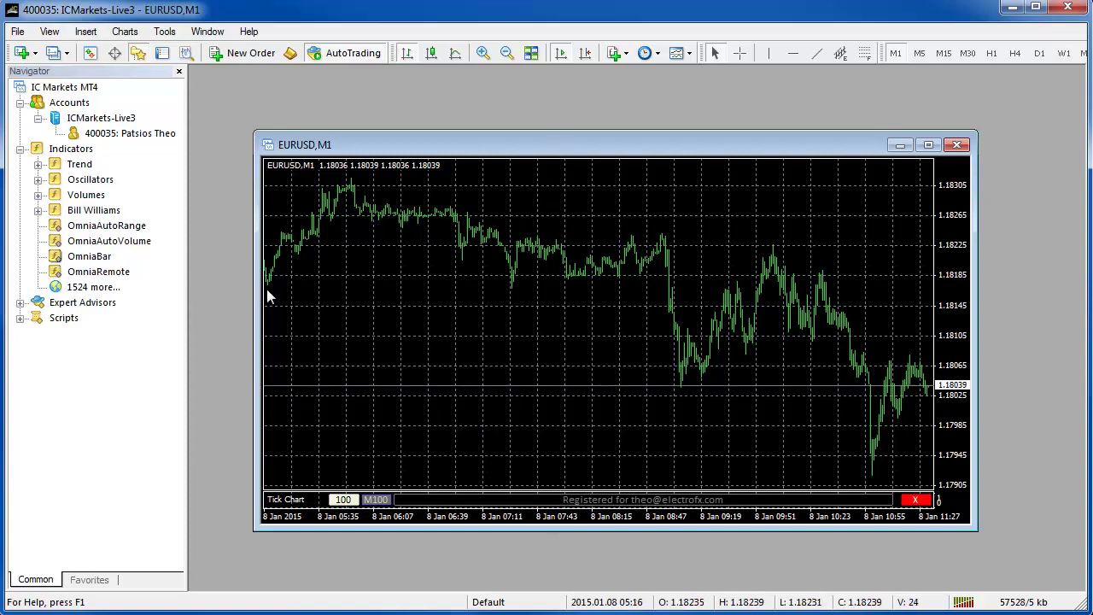
# Attach another OmniaBar indicator to the EURUSD M1 chart and set its offline chart type to Mean Renko.
pyautogui.click(114, 271)
pyautogui.click(85, 256)
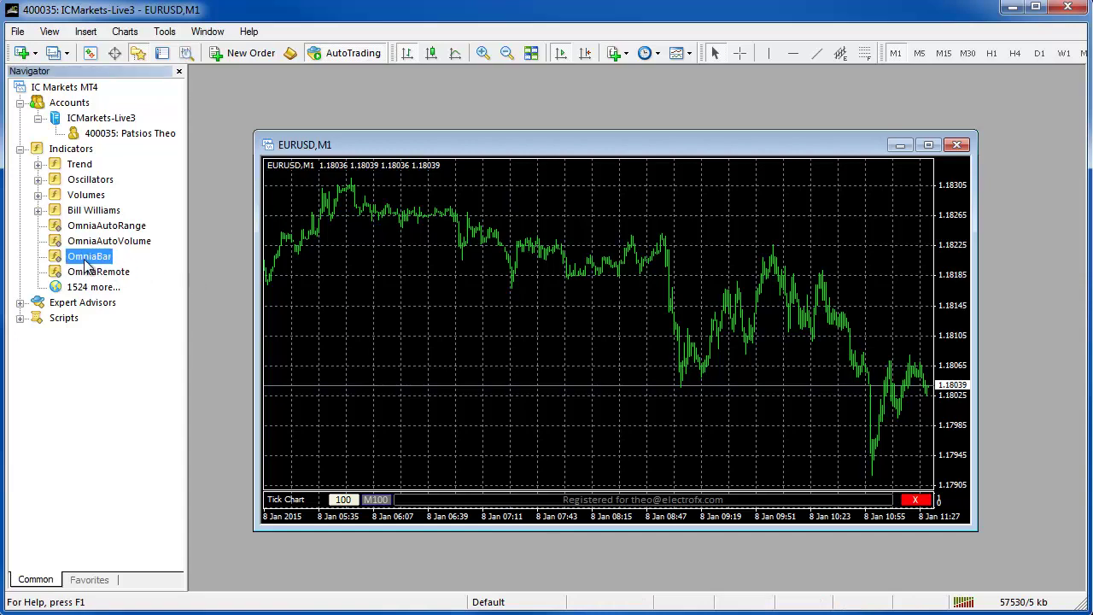
pyautogui.moveTo(90, 257); pyautogui.dragTo(599, 287)
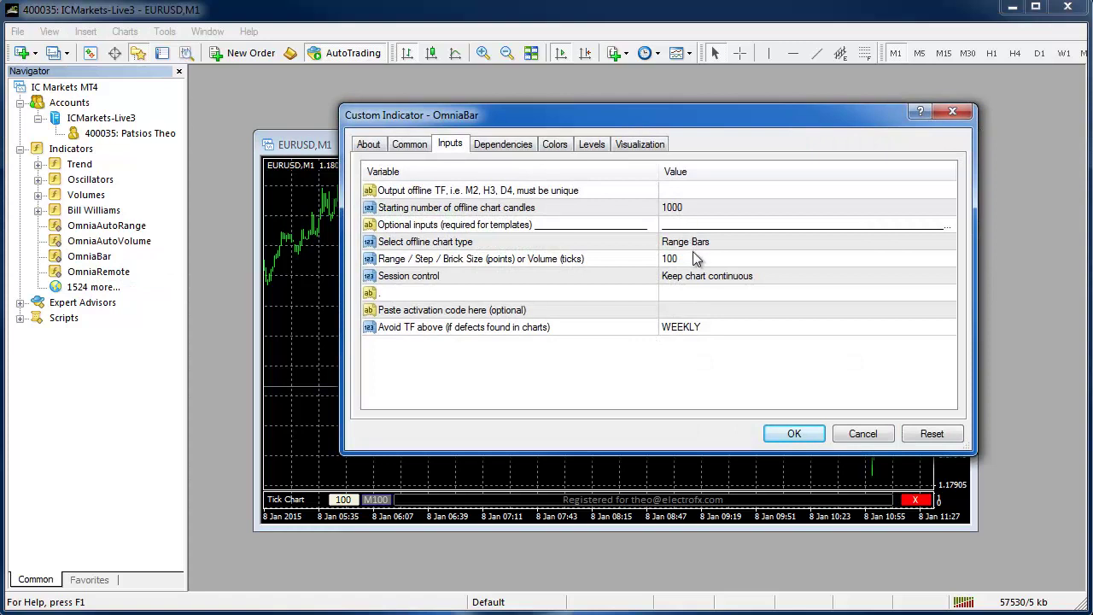
pyautogui.click(681, 260)
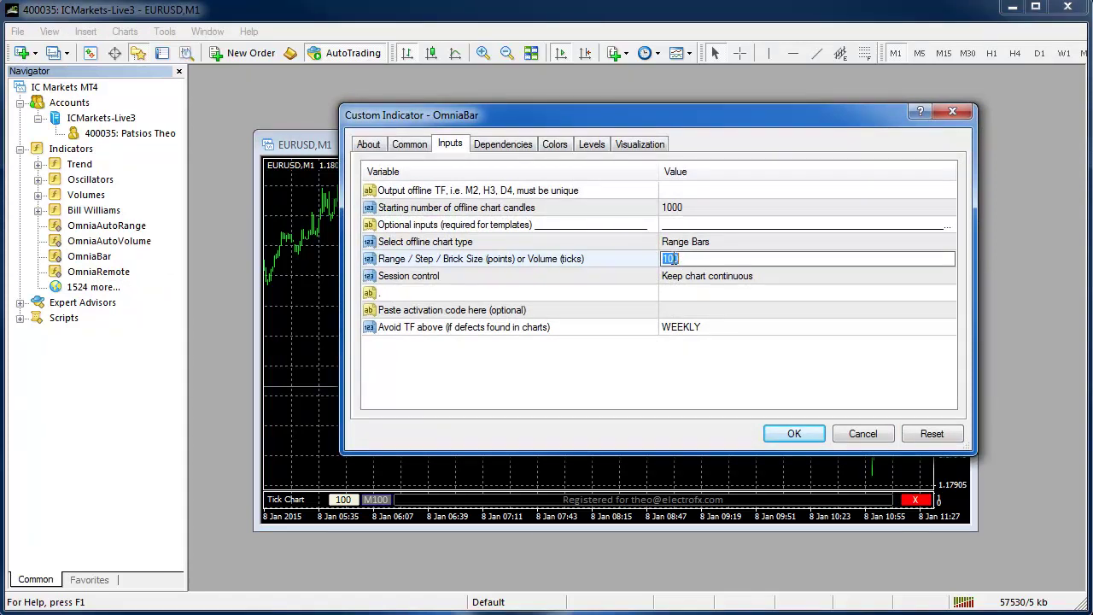
pyautogui.click(690, 260)
pyautogui.click(690, 243)
pyautogui.click(691, 243)
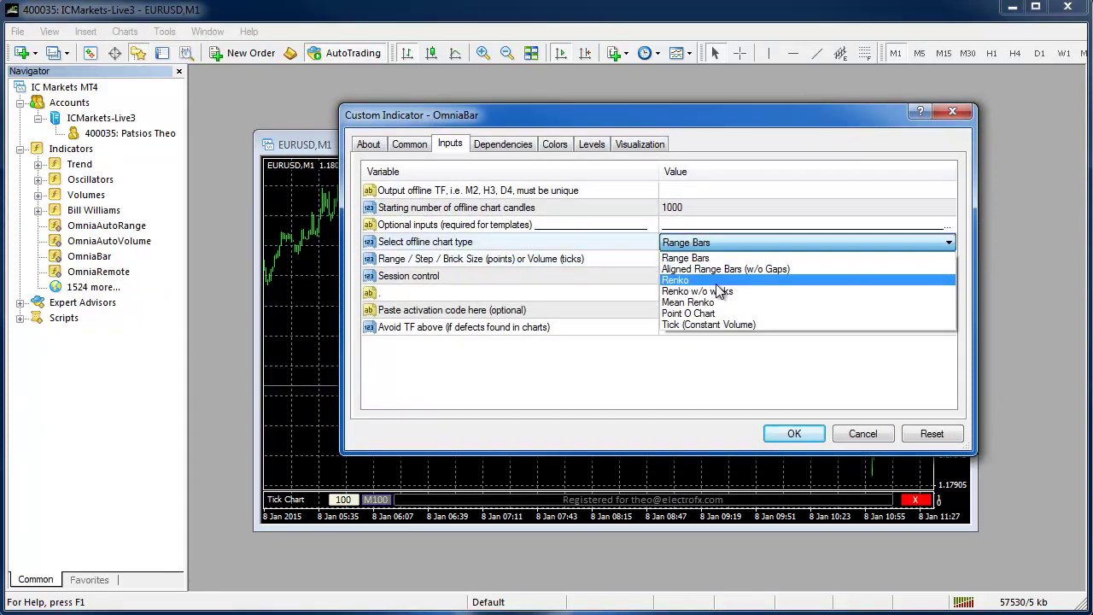
pyautogui.click(717, 302)
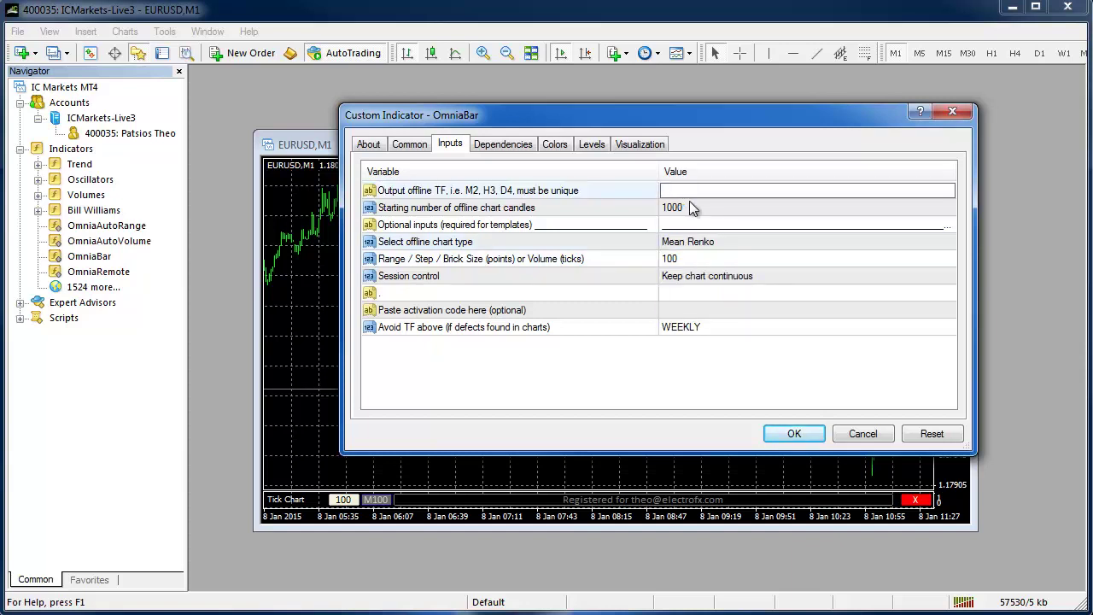
# Set the Mean Renko output offline TF to 10 and apply the indicator with 1000 starting candles.
pyautogui.write('0')
pyautogui.click(699, 206)
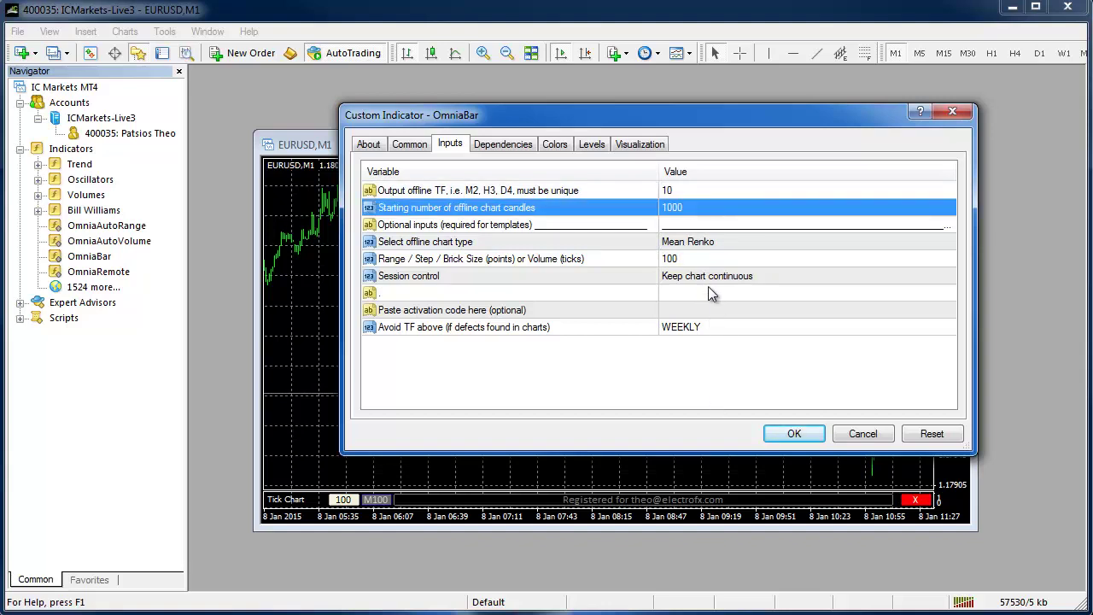
pyautogui.click(794, 434)
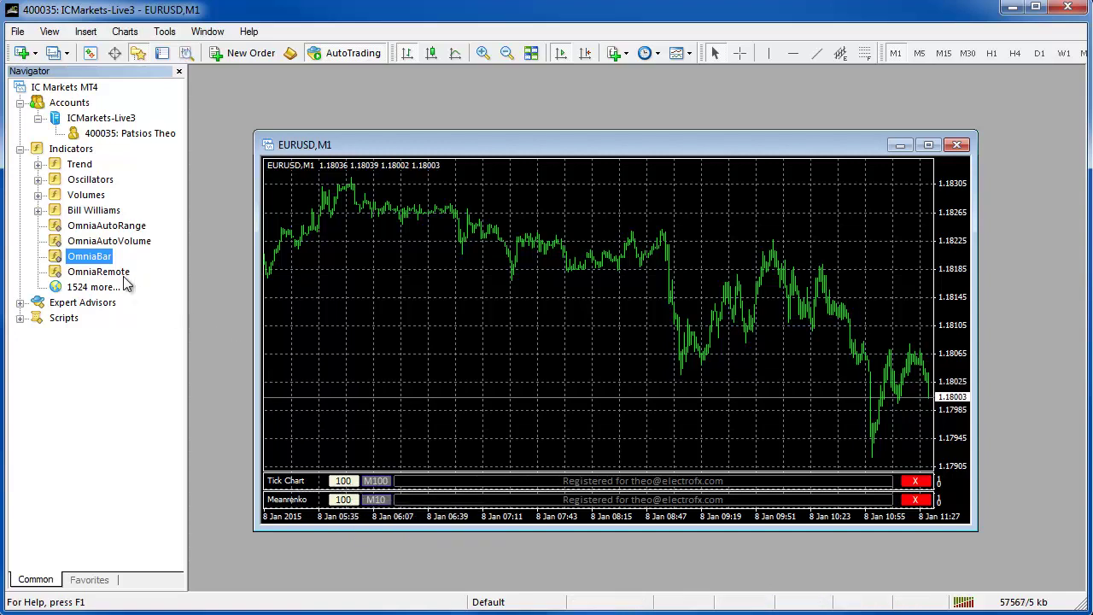
# Attach a third OmniaBar to the EURUSD M1 chart, keeping Range Bars as chart type and 100 as size.
pyautogui.moveTo(579, 320); pyautogui.dragTo(577, 318)
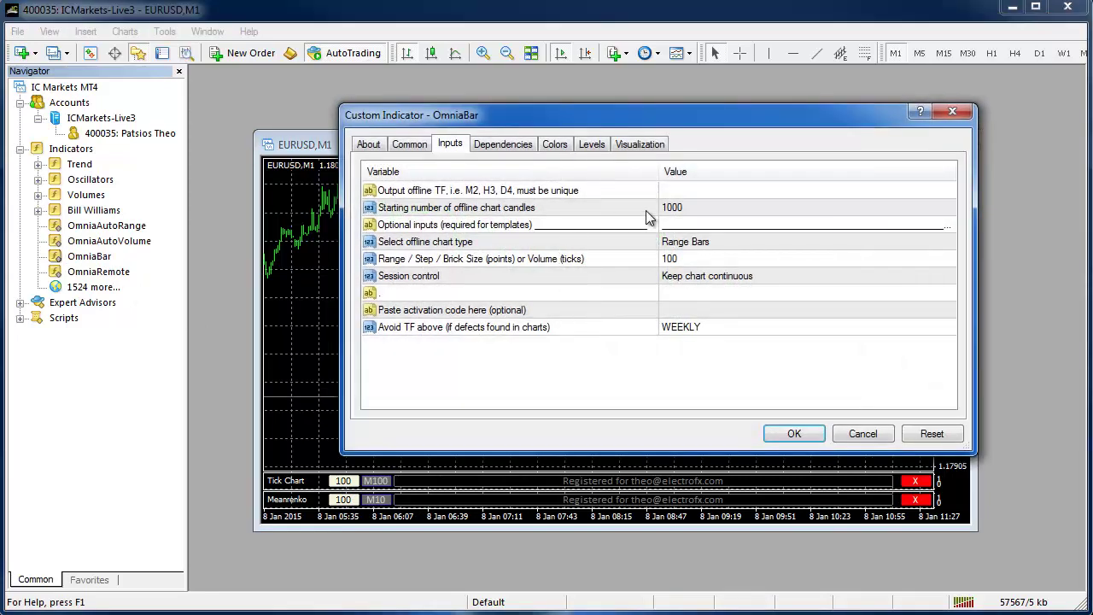
pyautogui.click(691, 260)
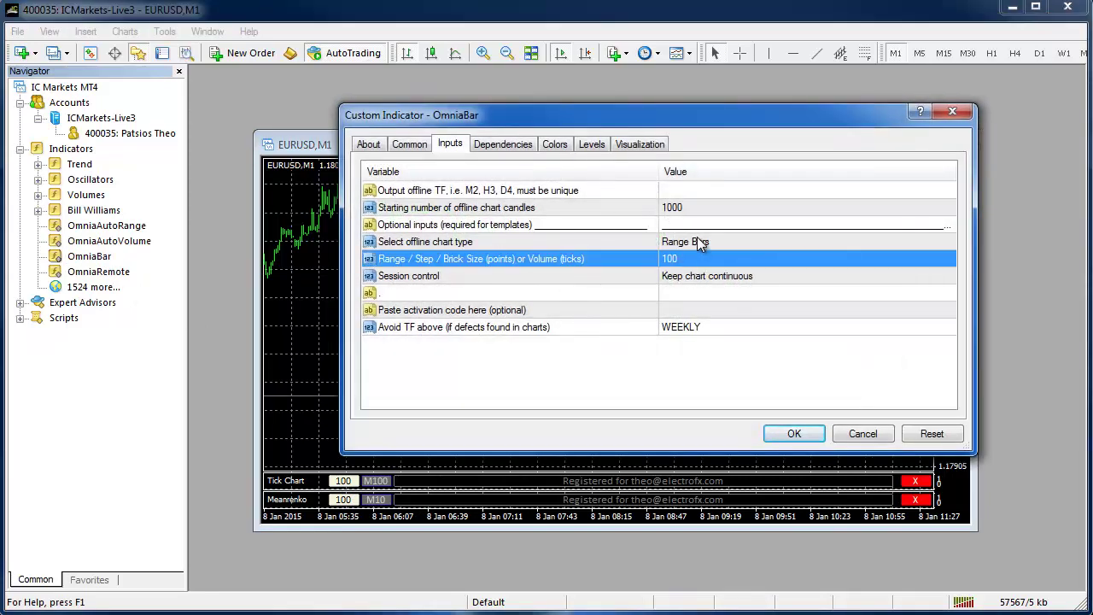
pyautogui.click(699, 243)
pyautogui.click(698, 244)
pyautogui.click(685, 260)
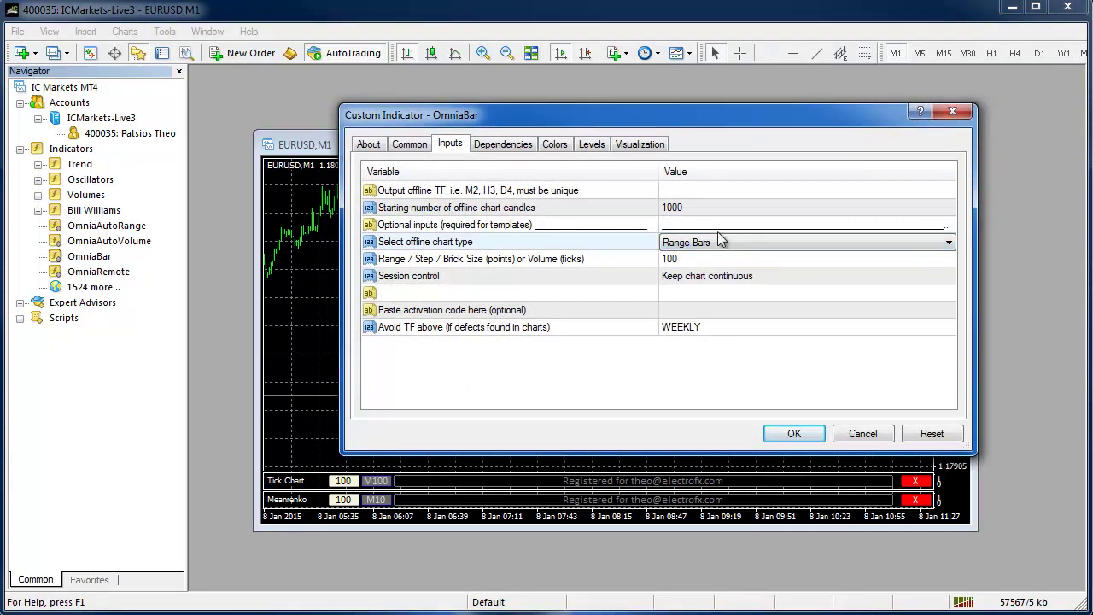
# Set the Range Bars output offline TF to 11 and apply the indicator to the chart.
pyautogui.click(688, 191)
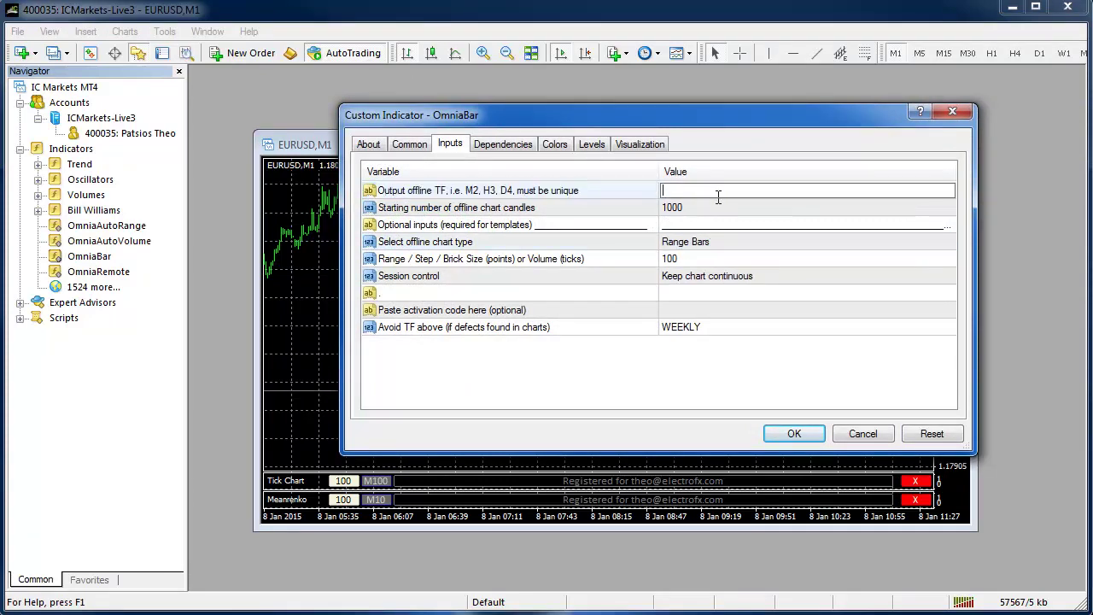
pyautogui.write('11')
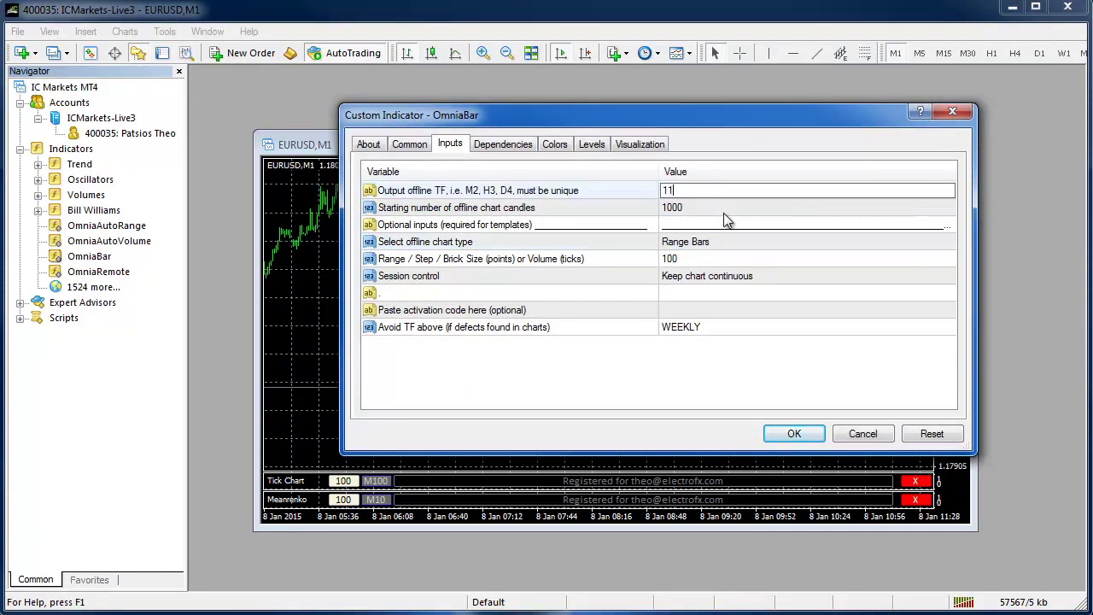
pyautogui.click(706, 210)
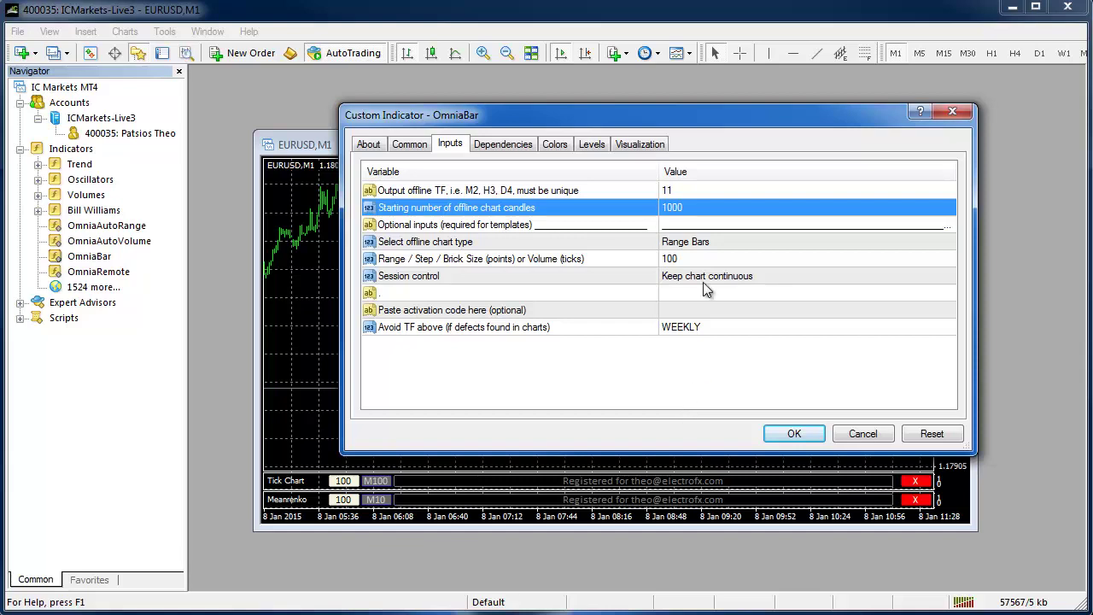
pyautogui.click(794, 434)
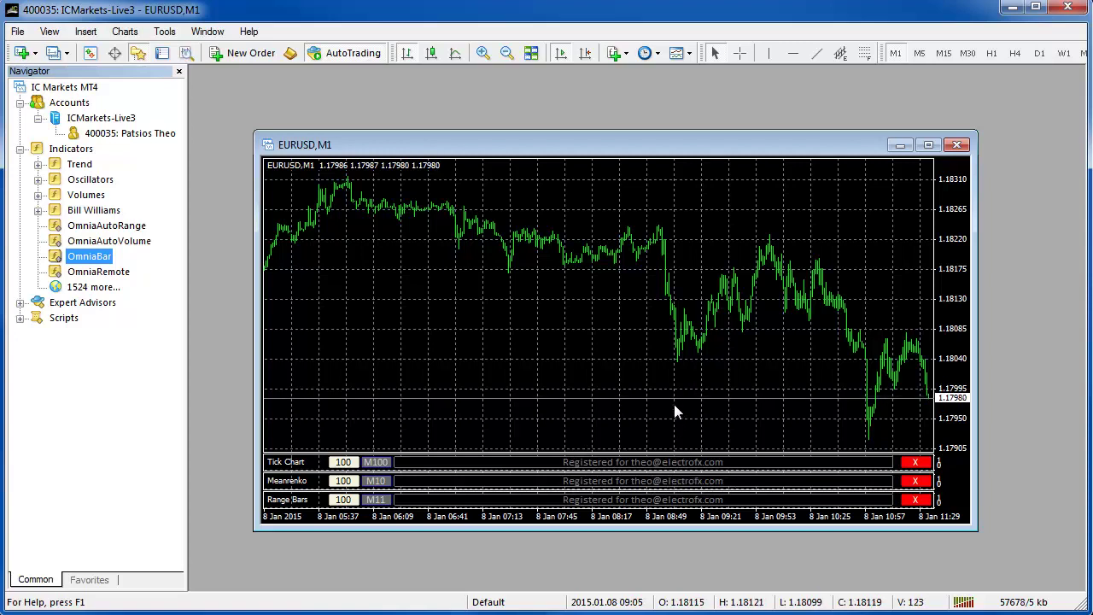
# Open the terminal's data folder and go to the Indicators folder inside MQL4.
pyautogui.click(17, 31)
pyautogui.click(70, 196)
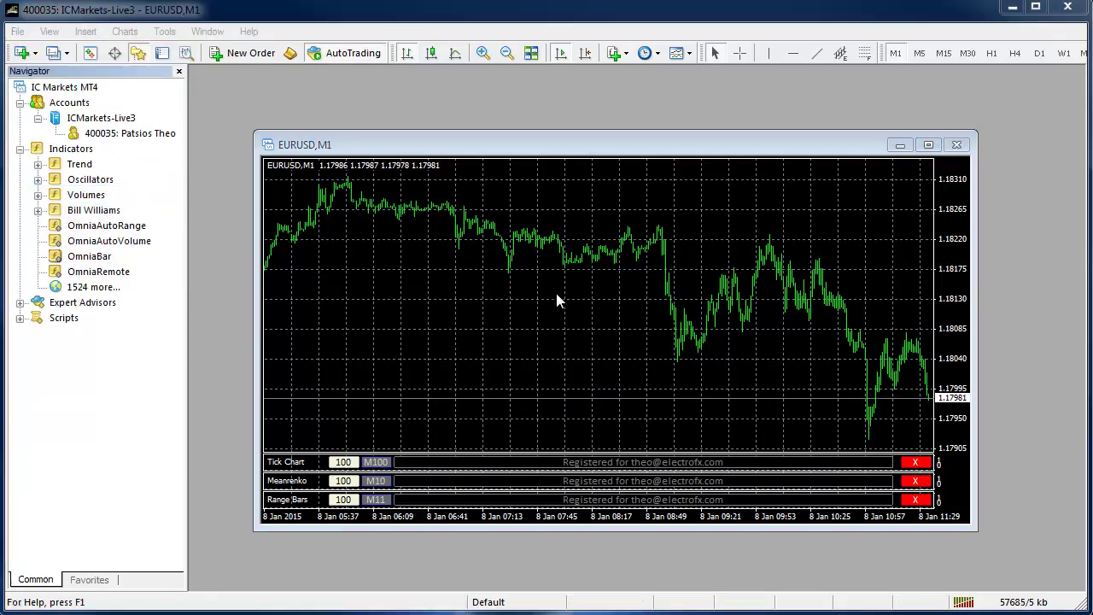
pyautogui.doubleClick(563, 269)
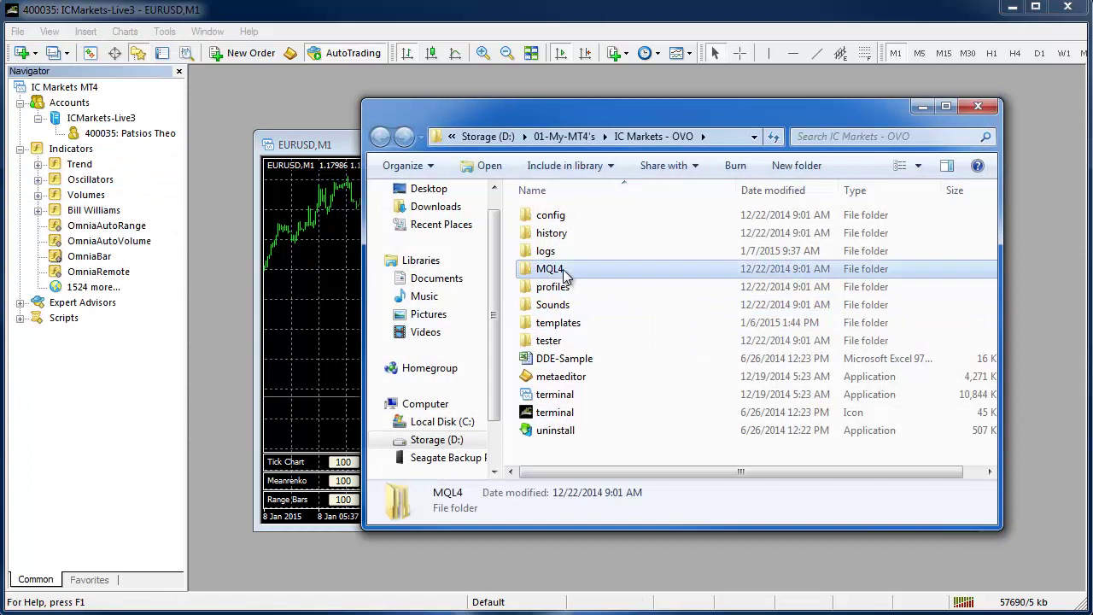
pyautogui.doubleClick(566, 286)
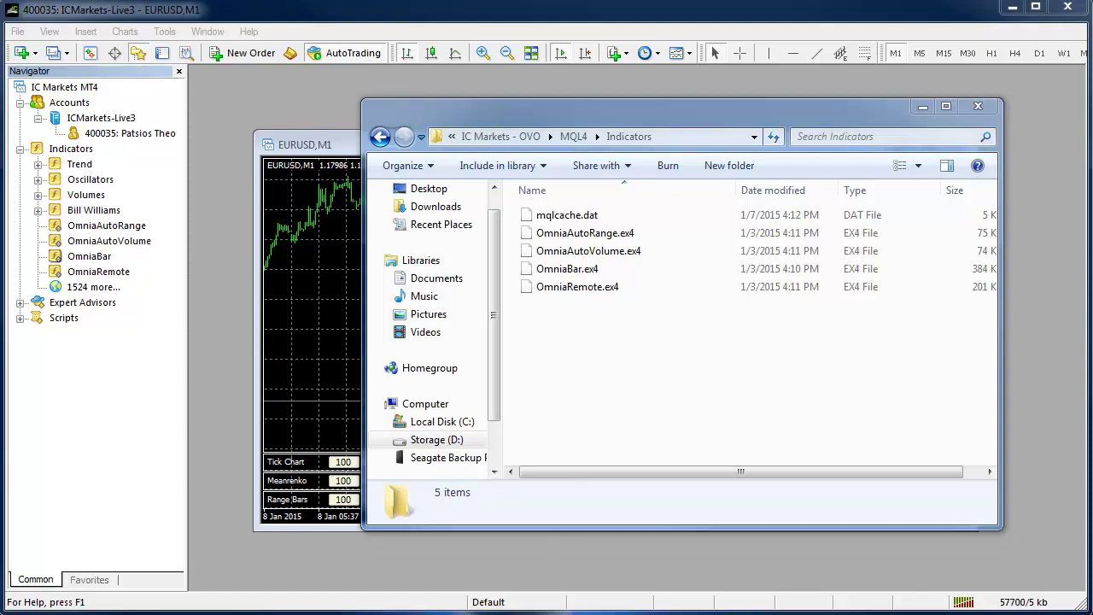
# Close MetaTrader 4 and paste the Omnia indicator files into the Indicators folder, replacing all existing copies.
pyautogui.click(677, 377)
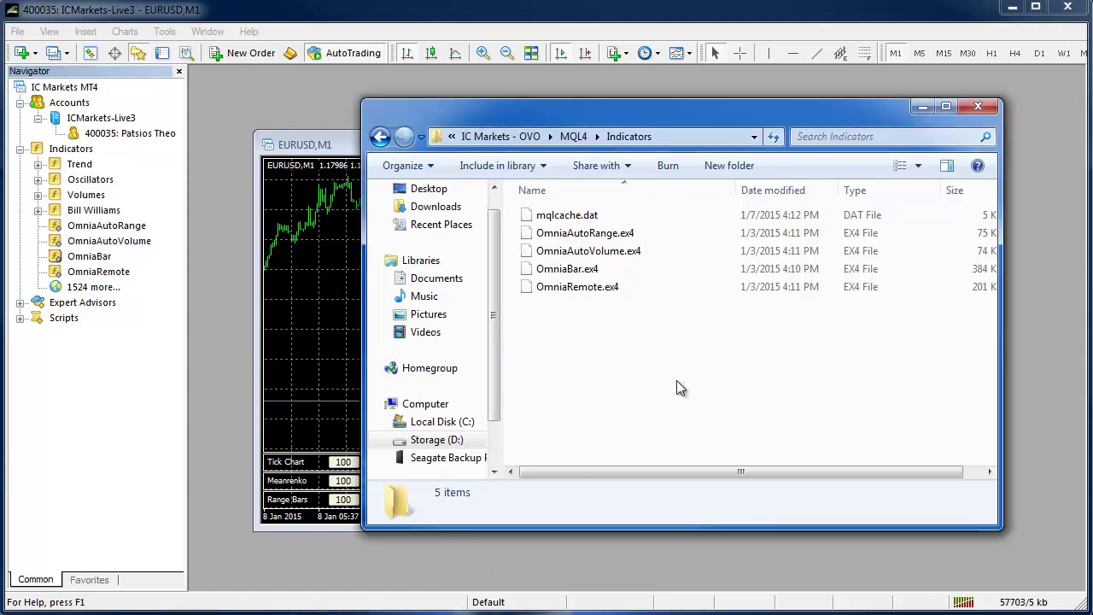
pyautogui.hotkey('ctrl', 'v')
pyautogui.moveTo(523, 245); pyautogui.dragTo(668, 144)
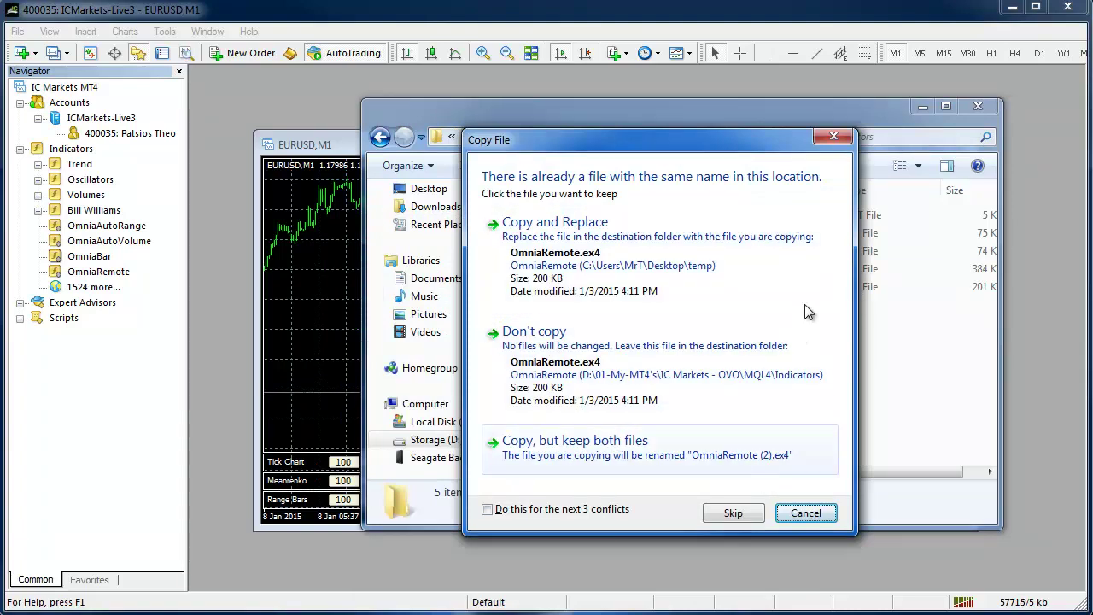
pyautogui.click(1068, 8)
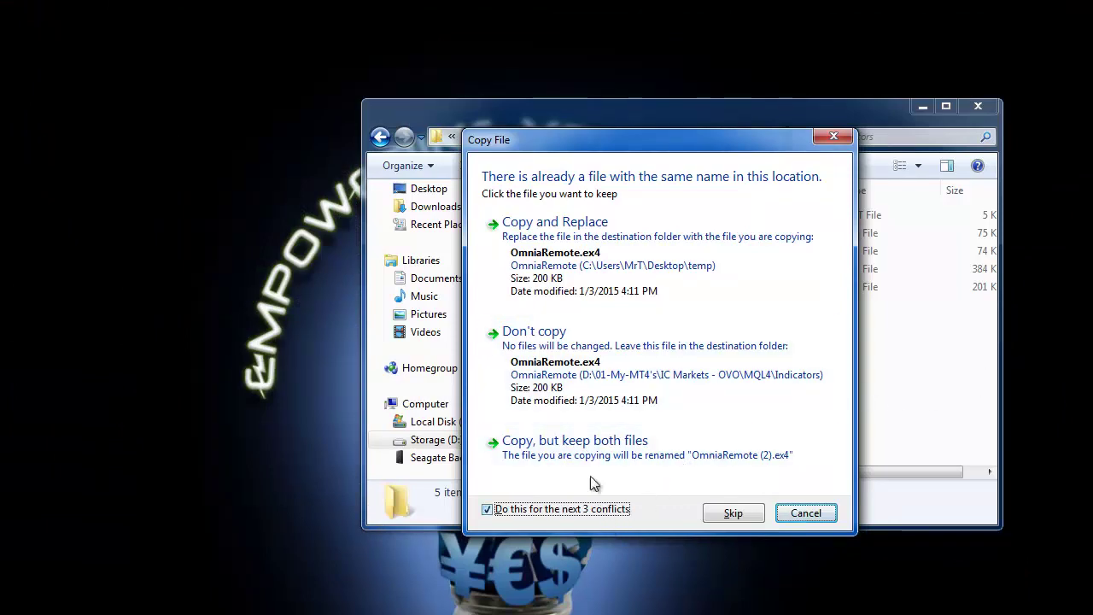
pyautogui.click(596, 270)
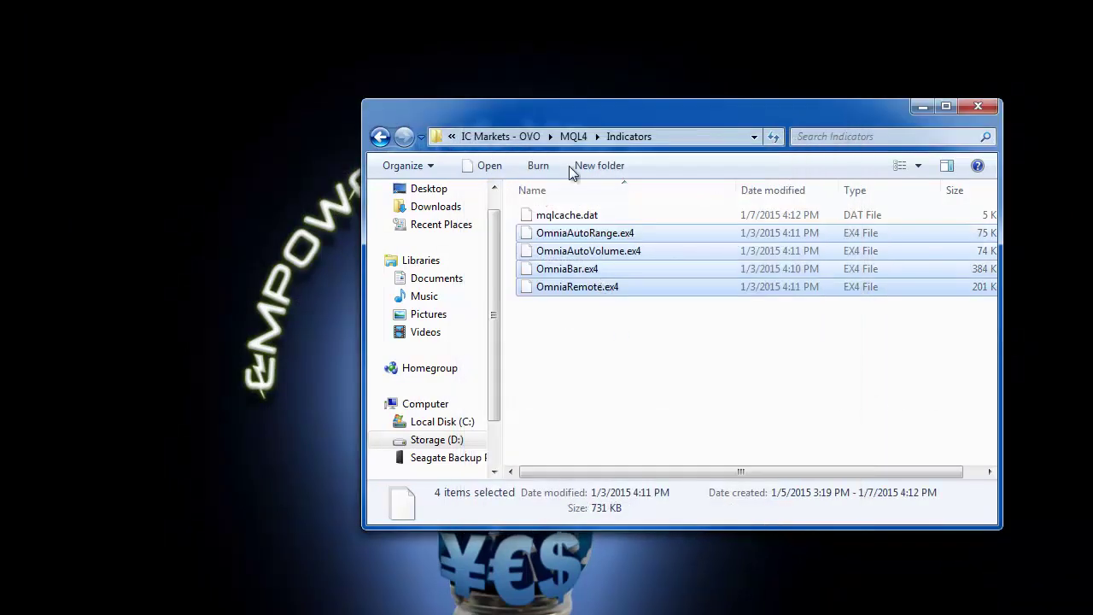
# Return to the IC Markets - OVO folder and restart MetaTrader 4 from its terminal application.
pyautogui.click(573, 136)
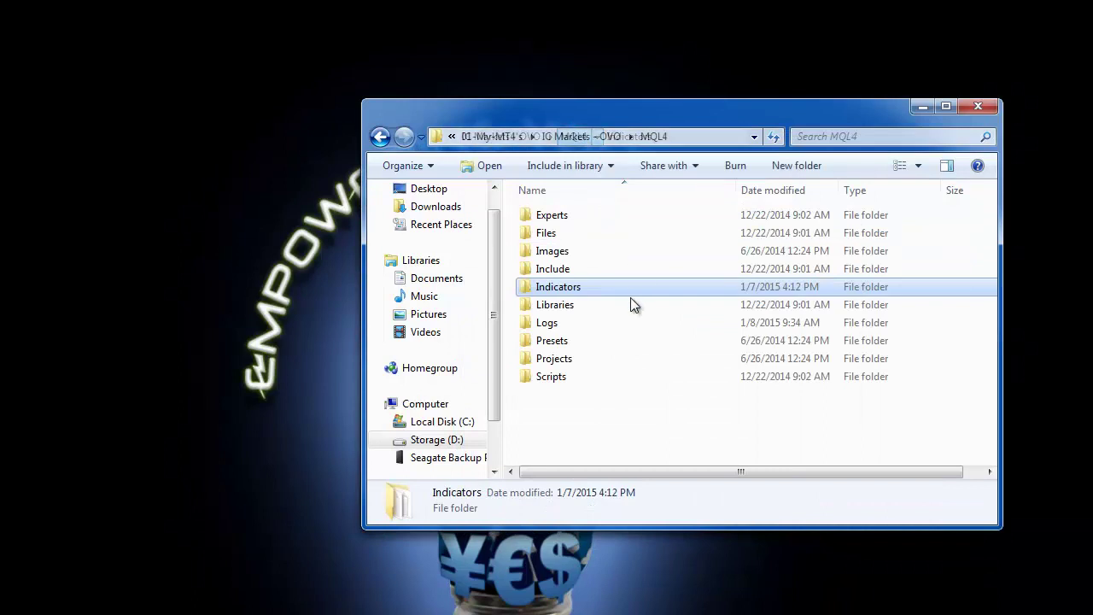
pyautogui.click(556, 139)
pyautogui.click(551, 398)
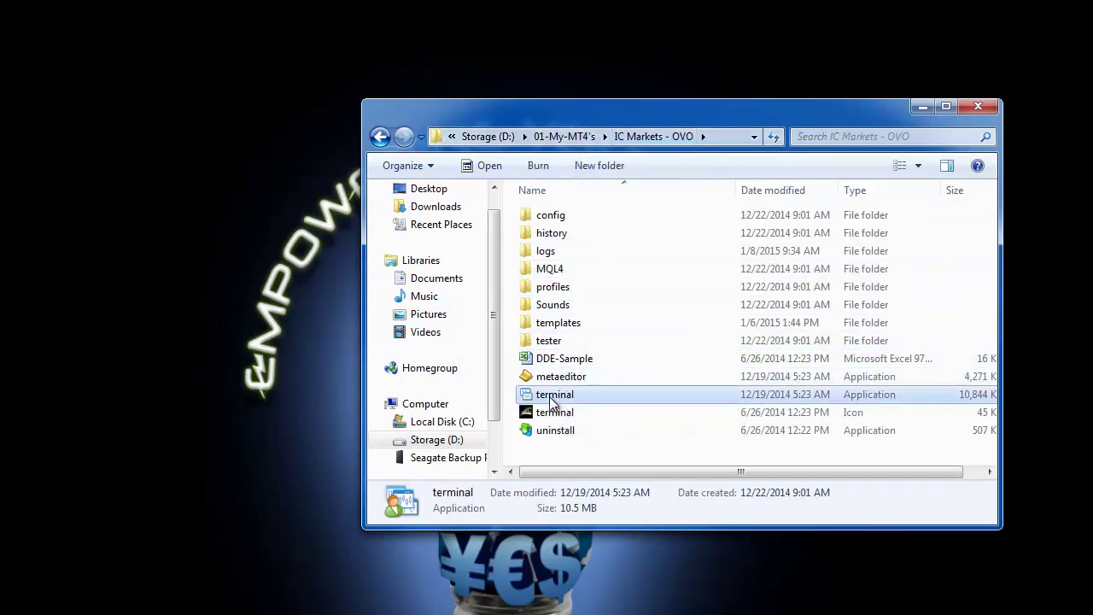
pyautogui.doubleClick(552, 401)
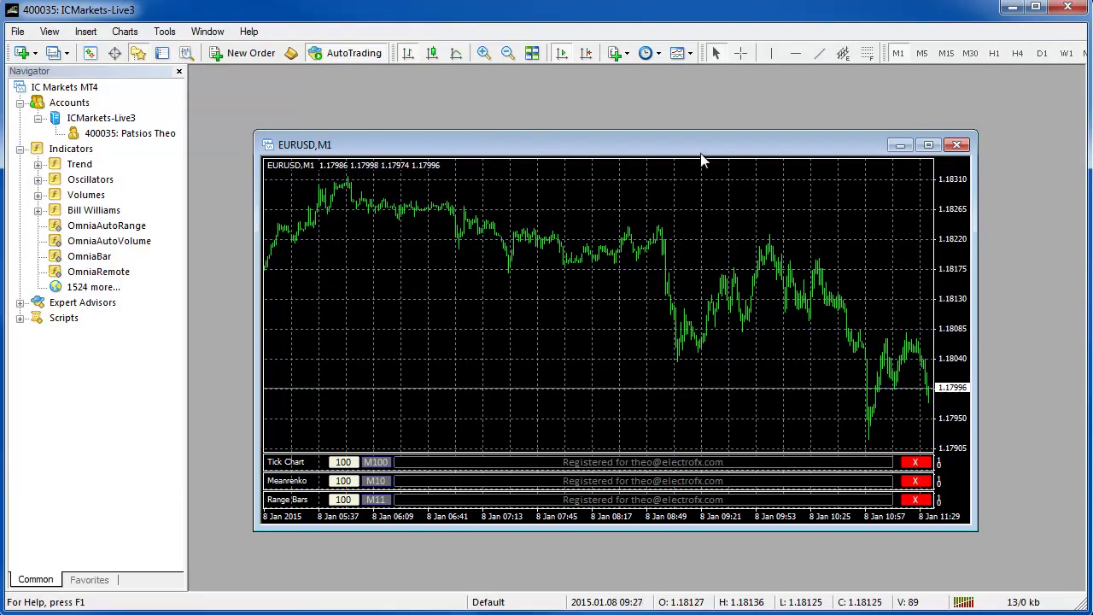
# Open the M100 offline chart from the Tick Chart bar and resize its window to a wide strip above the OmniaBar bars.
pyautogui.moveTo(699, 144); pyautogui.dragTo(711, 127)
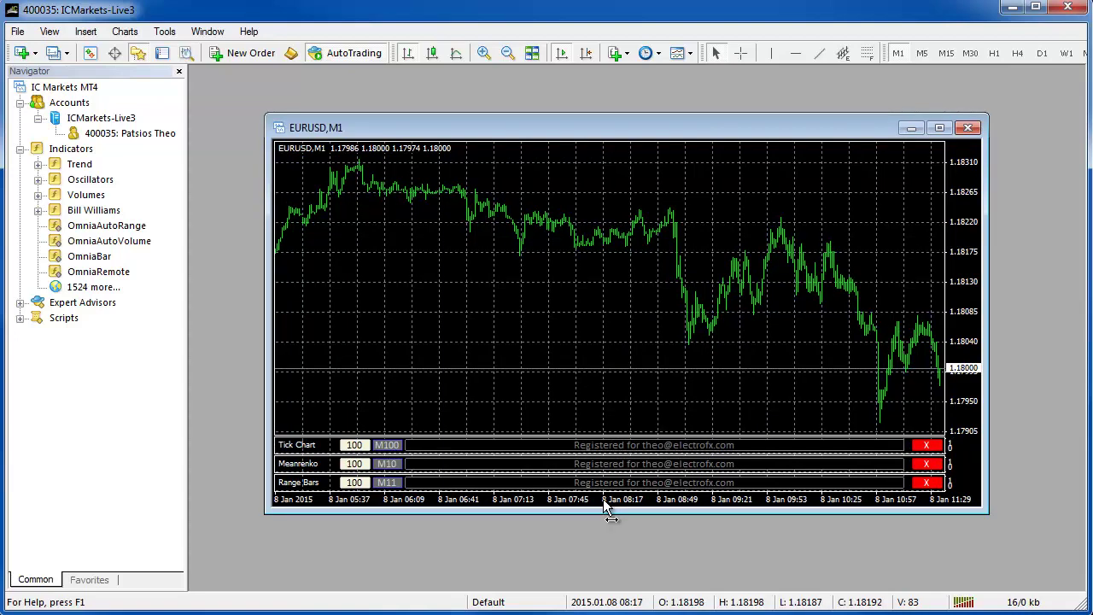
pyautogui.click(386, 445)
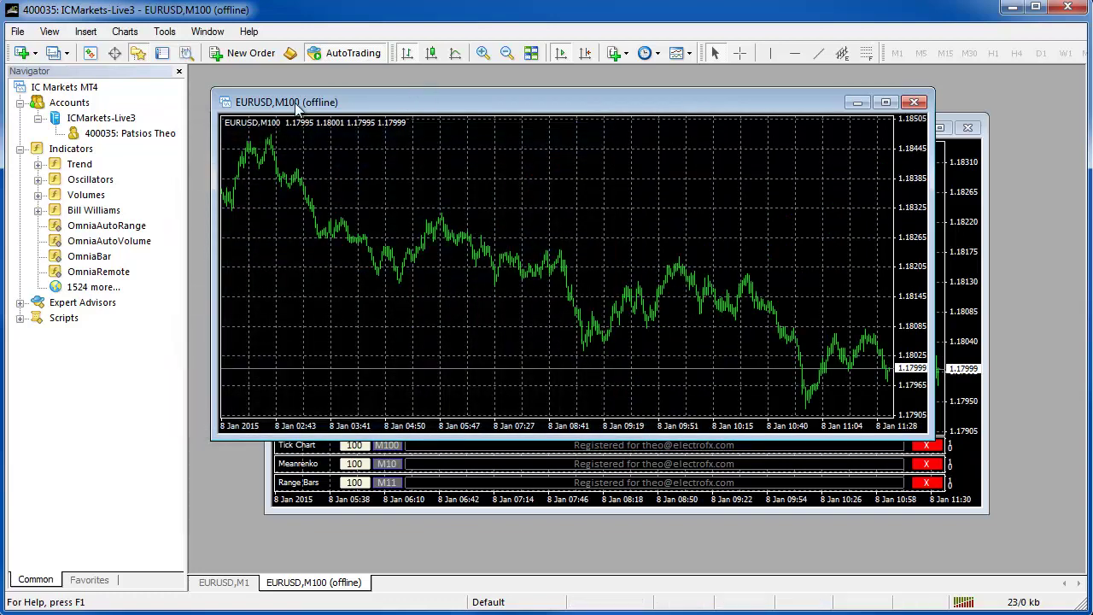
pyautogui.moveTo(212, 89); pyautogui.dragTo(191, 68)
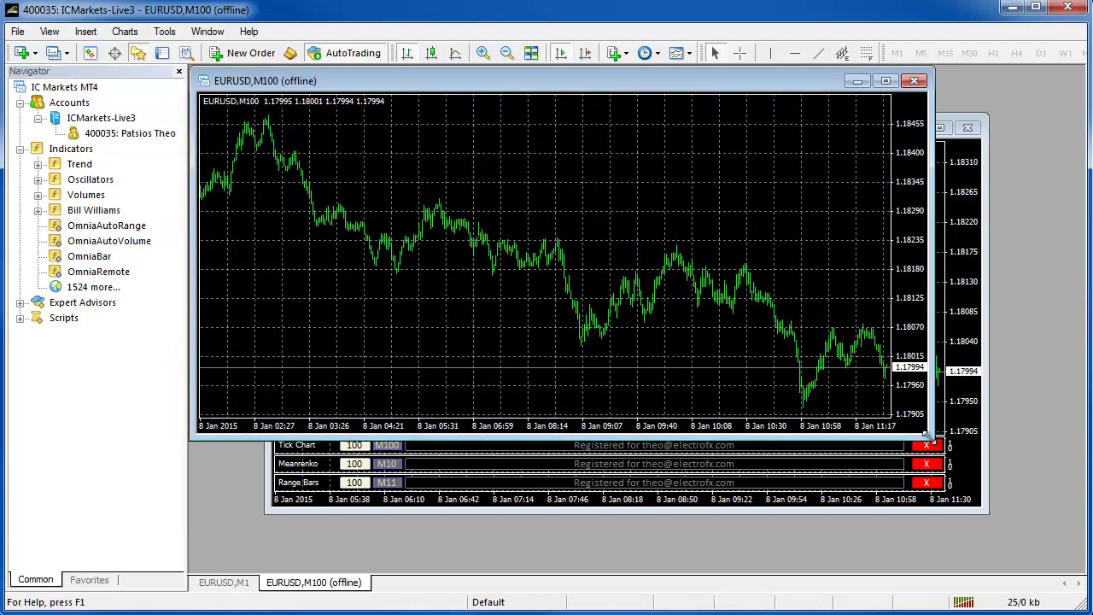
pyautogui.moveTo(934, 437); pyautogui.dragTo(1083, 304)
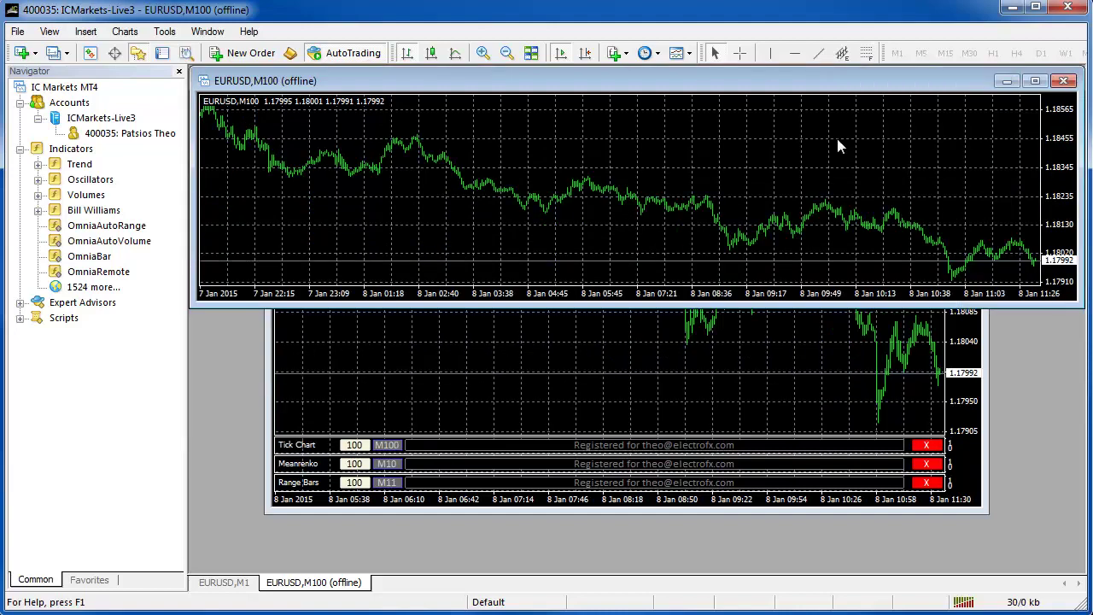
# Apply the 0V0 template to the EURUSD M100 offline chart.
pyautogui.click(688, 53)
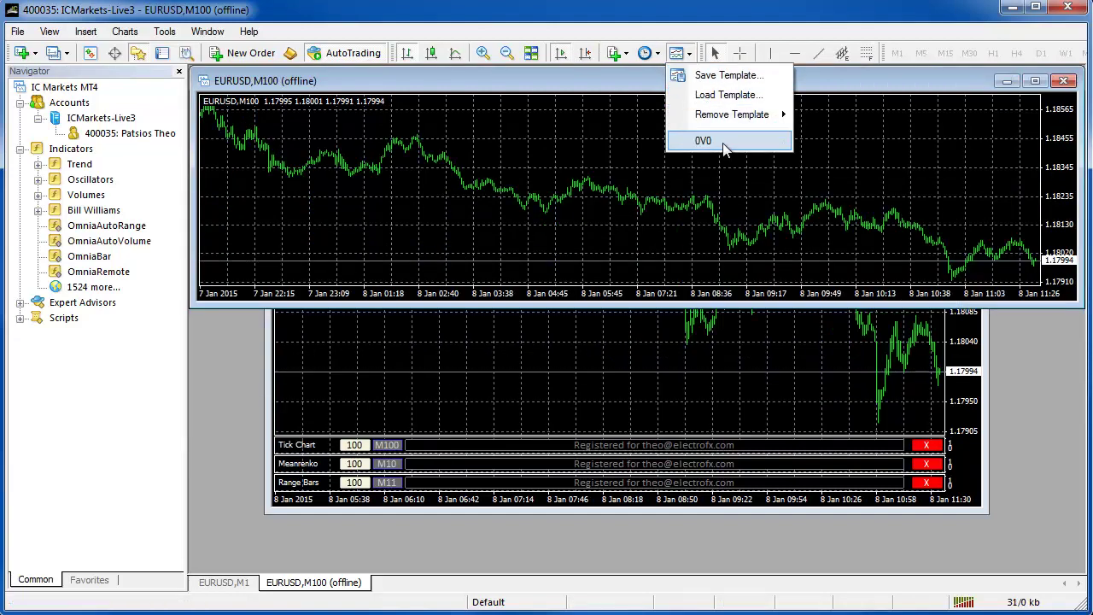
pyautogui.click(725, 141)
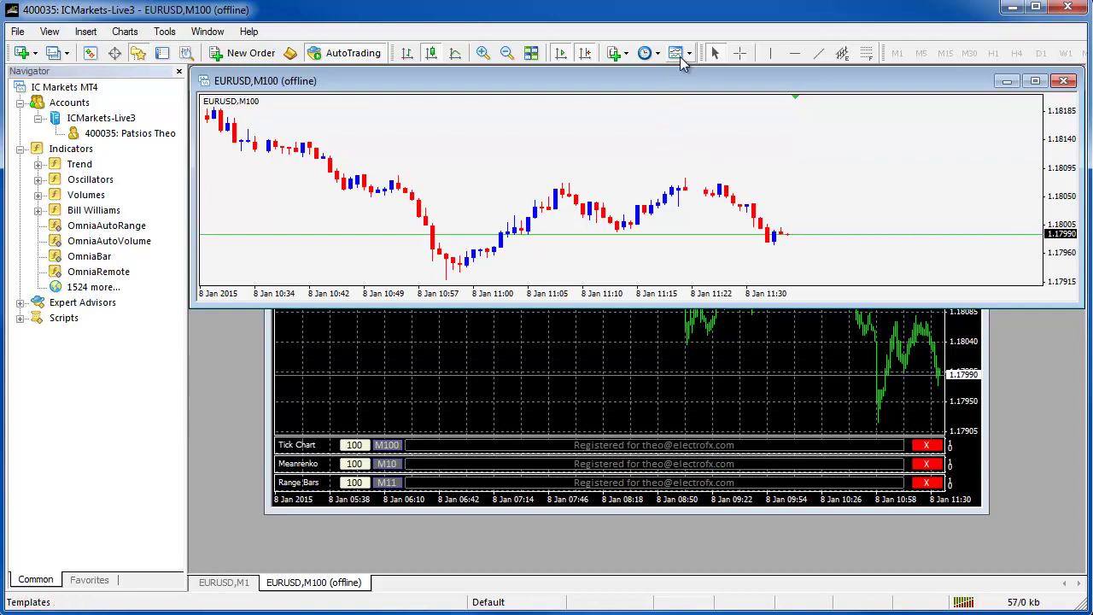
pyautogui.click(682, 56)
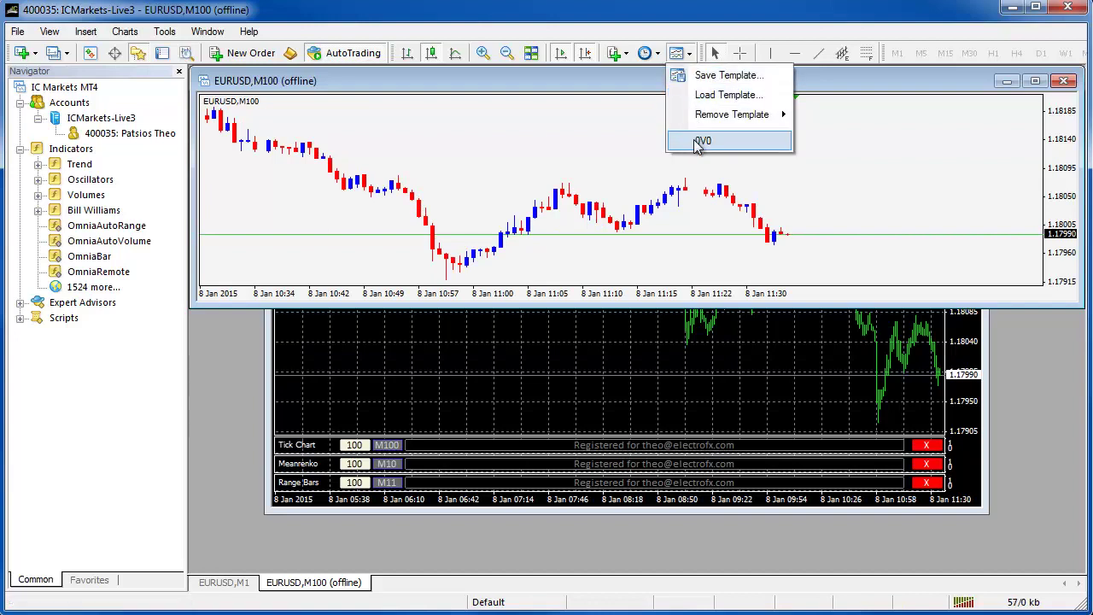
pyautogui.click(643, 184)
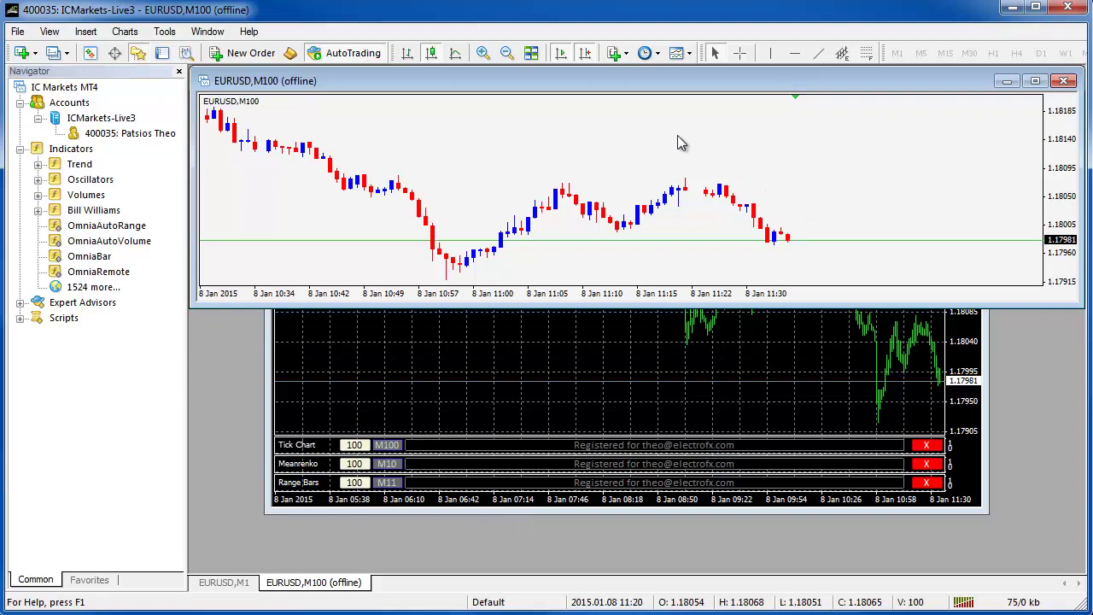
# Save the M100 offline chart's layout as a template named offline and check it in the template list.
pyautogui.click(680, 55)
pyautogui.click(709, 77)
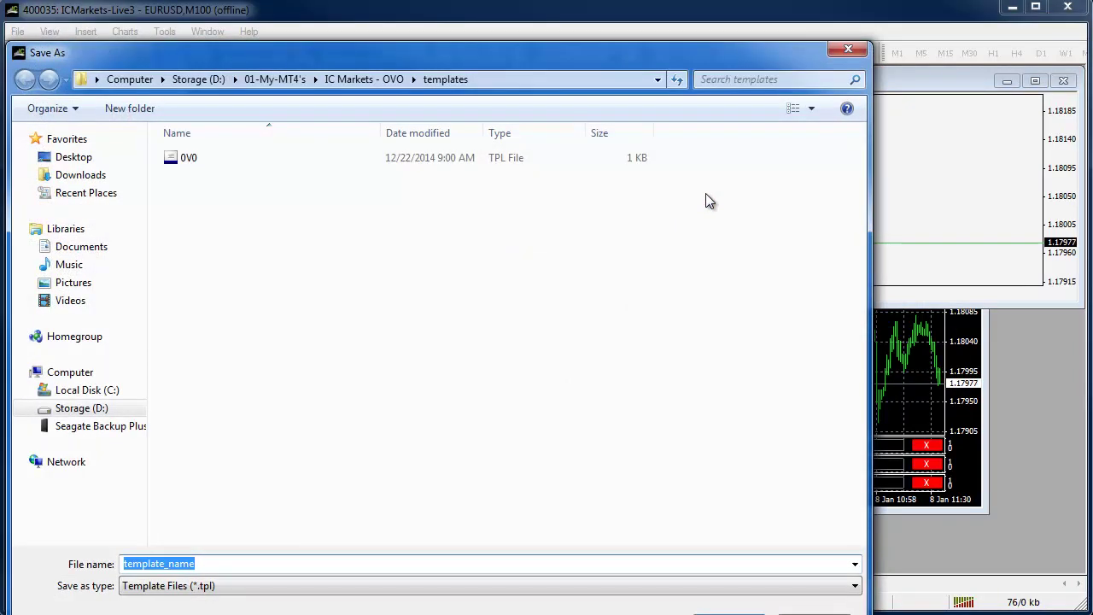
pyautogui.write('offlin')
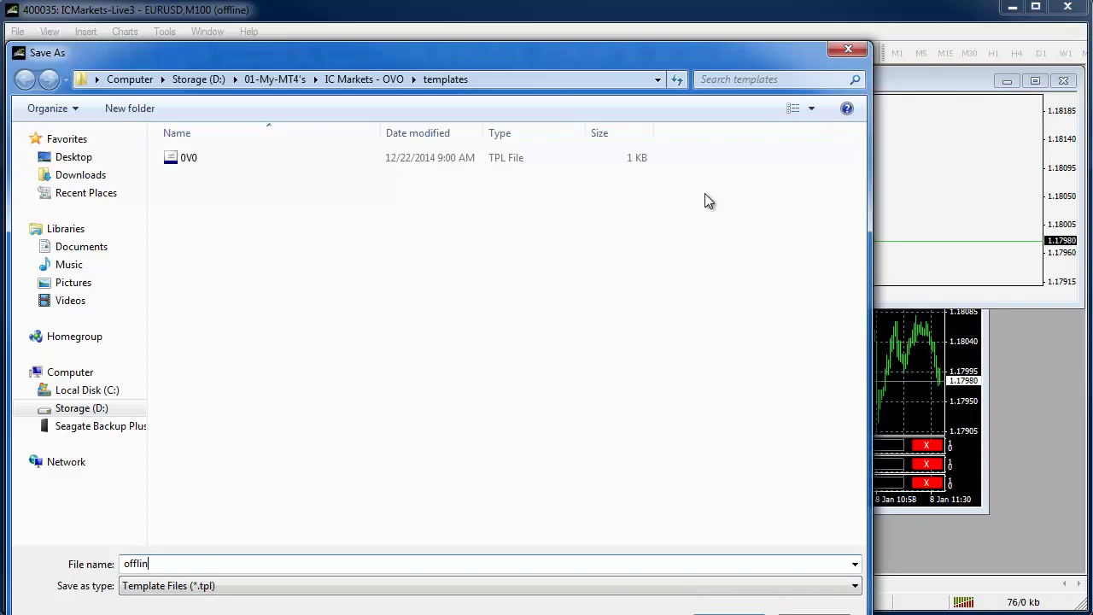
pyautogui.write('e')
pyautogui.press('Return')
pyautogui.click(681, 53)
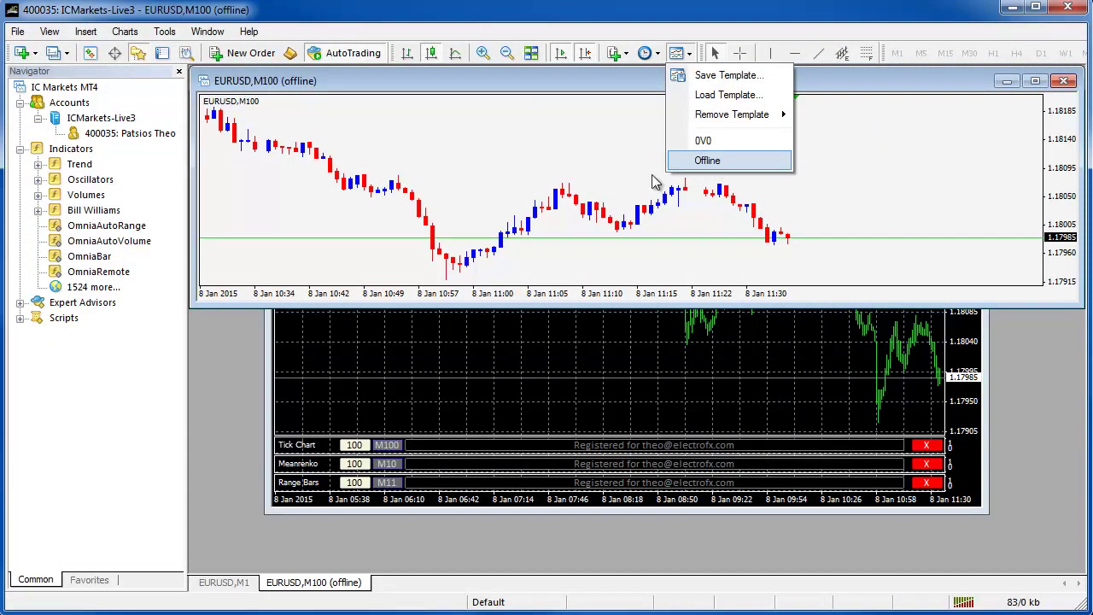
# Open the M10 offline chart from the Meanrenko bar and resize its window to about half width below the M100 chart.
pyautogui.click(387, 470)
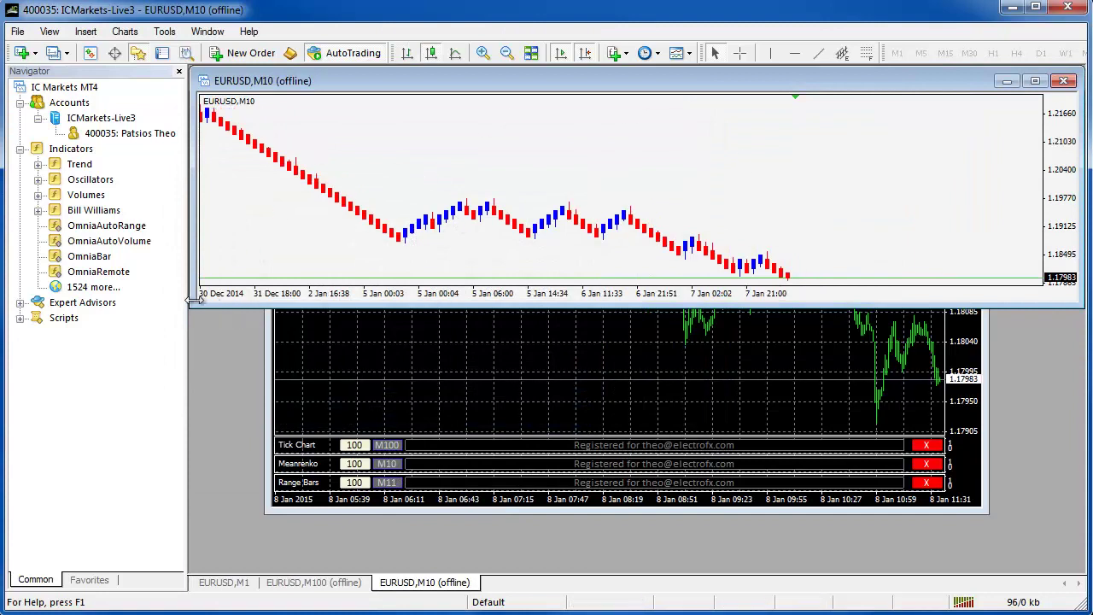
pyautogui.moveTo(190, 307); pyautogui.dragTo(190, 568)
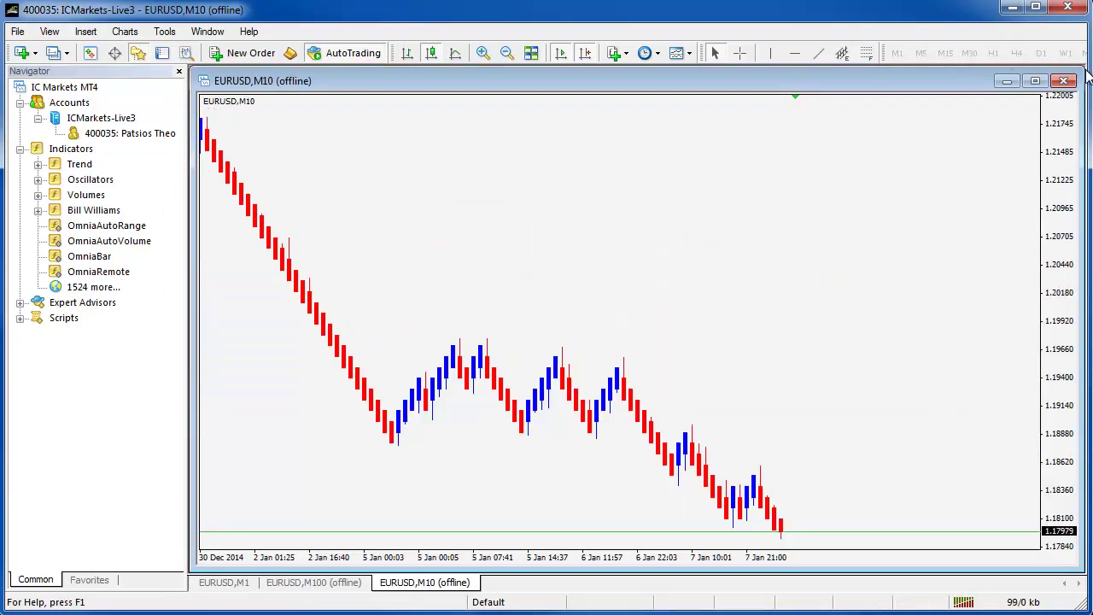
pyautogui.moveTo(1080, 68); pyautogui.dragTo(626, 316)
# Open the M11 offline chart from the Range Bars bar, fitting it beside the M10 chart with the EURUSD M1 window minimised.
pyautogui.click(556, 236)
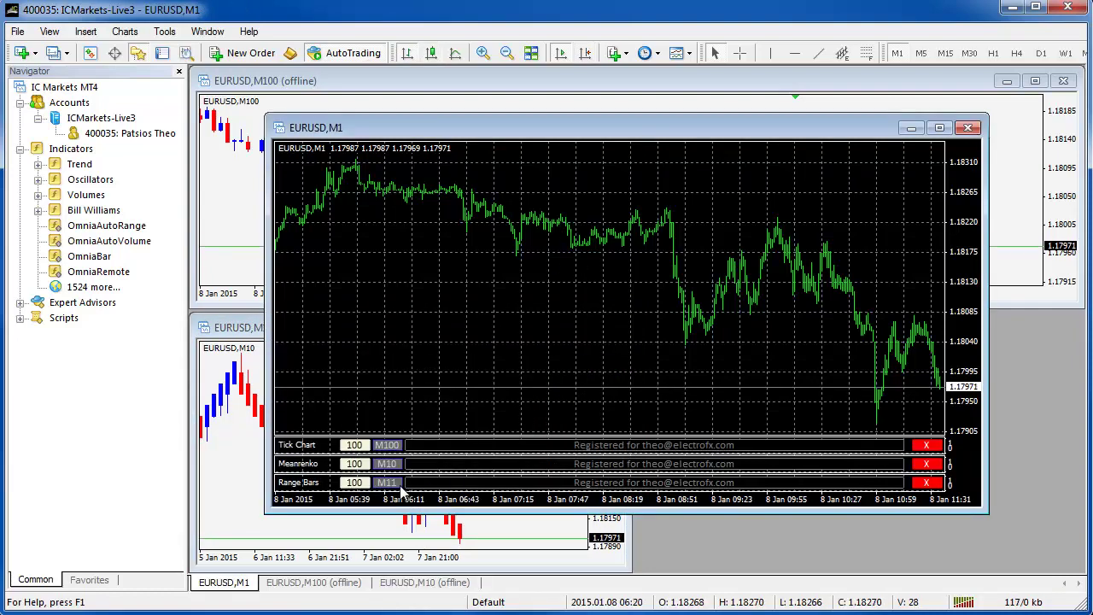
pyautogui.click(410, 466)
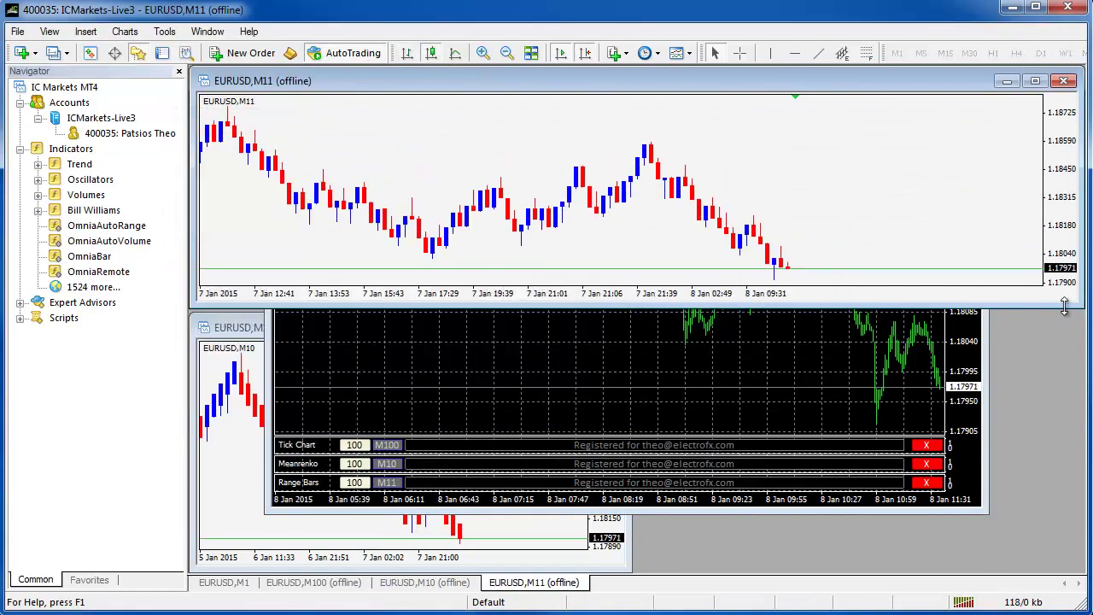
pyautogui.moveTo(1074, 306); pyautogui.dragTo(1082, 570)
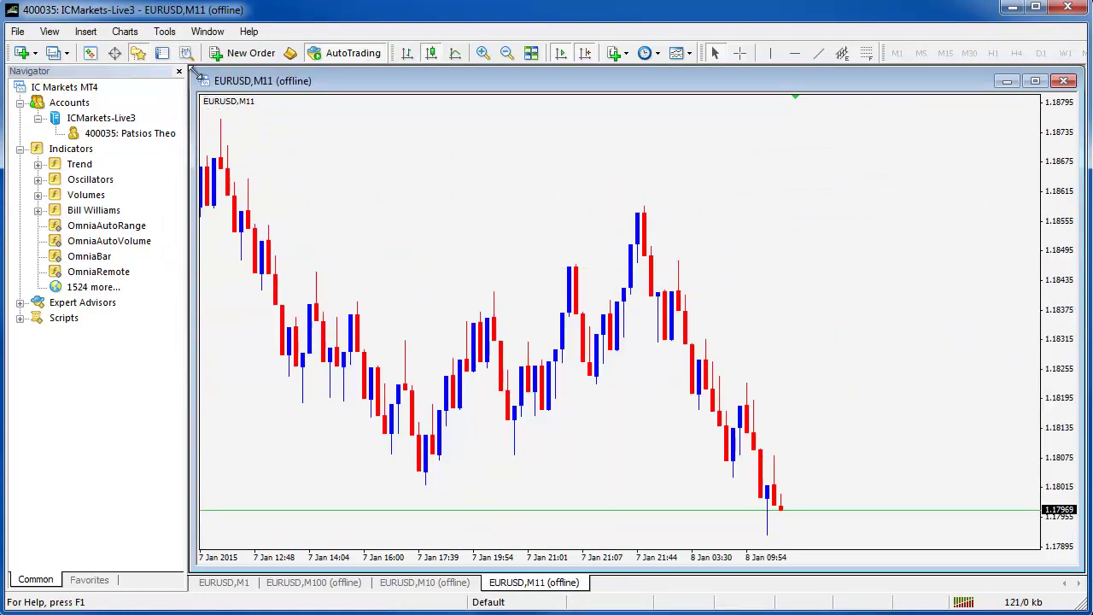
pyautogui.moveTo(189, 66); pyautogui.dragTo(681, 384)
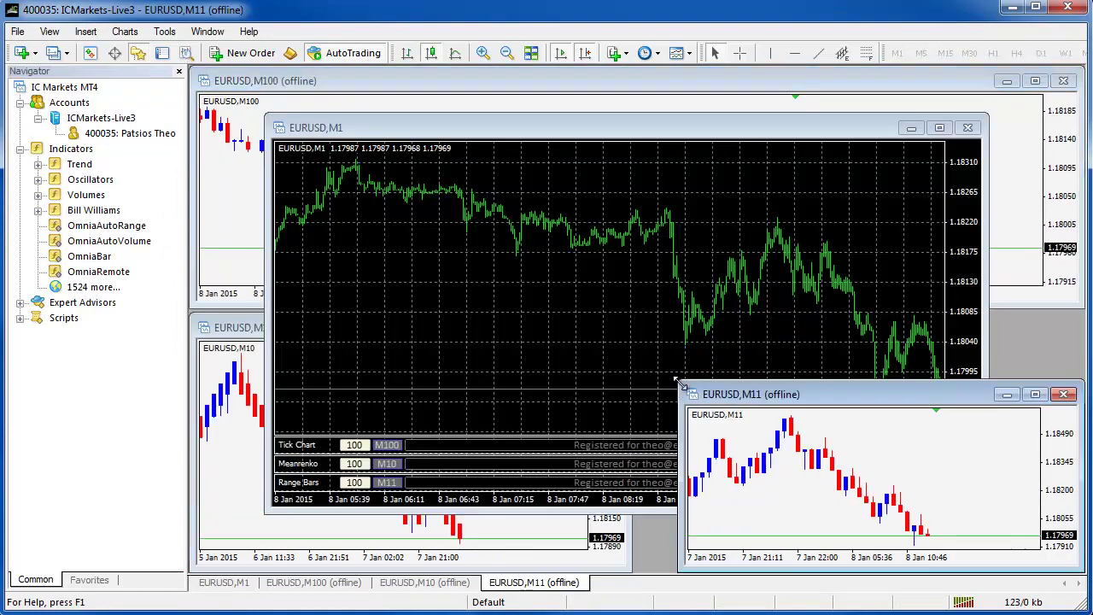
pyautogui.click(910, 129)
pyautogui.moveTo(679, 378); pyautogui.dragTo(633, 312)
# Review the tiled M100, M10 and M11 offline charts one by one, ending with the M100 chart active.
pyautogui.click(533, 179)
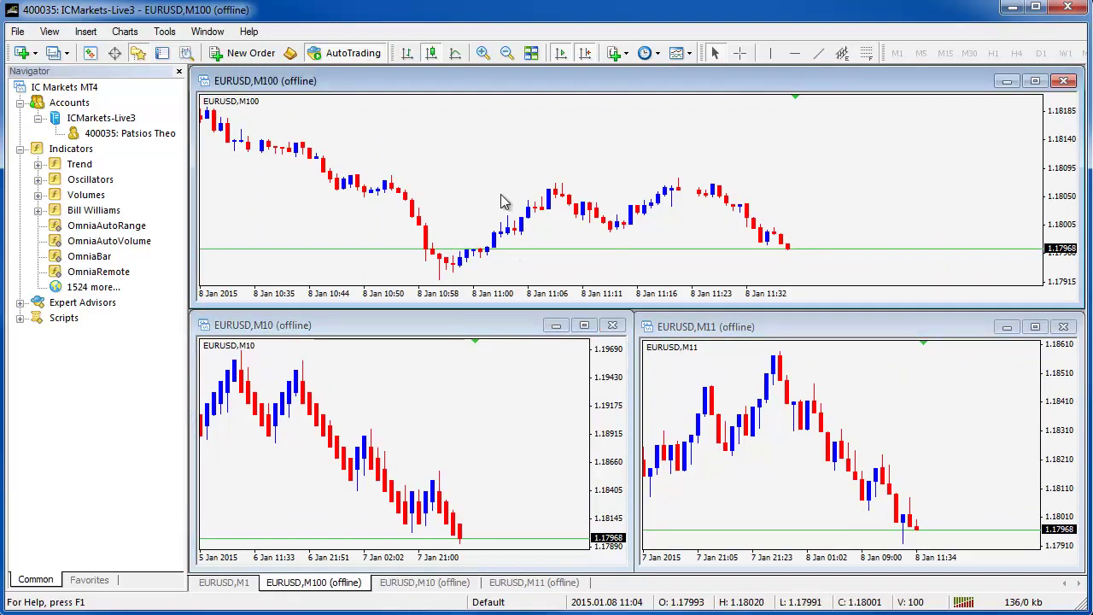
pyautogui.click(475, 361)
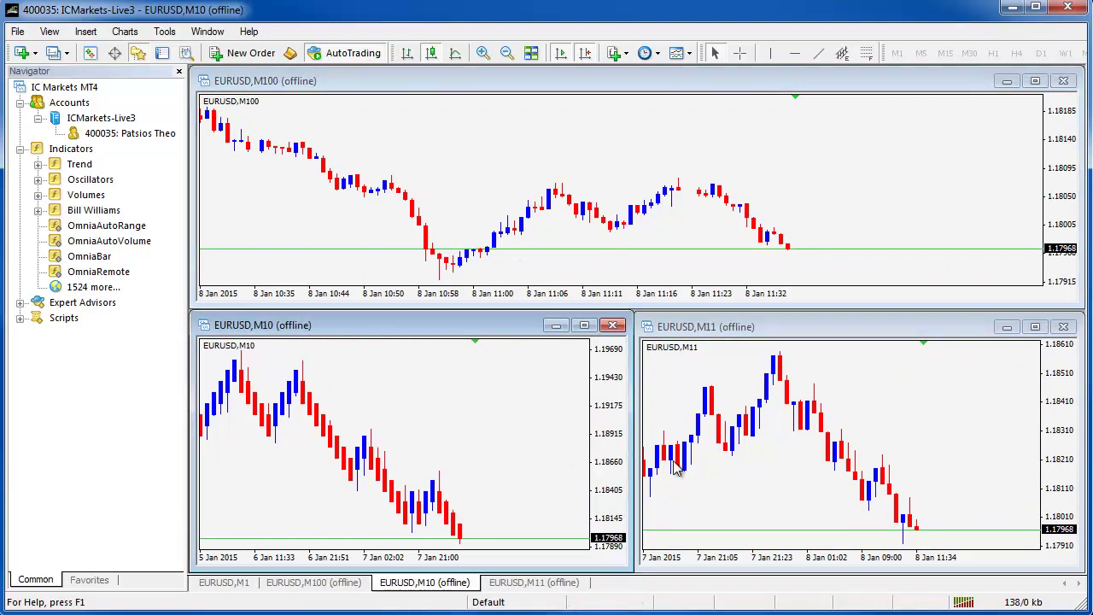
pyautogui.click(820, 416)
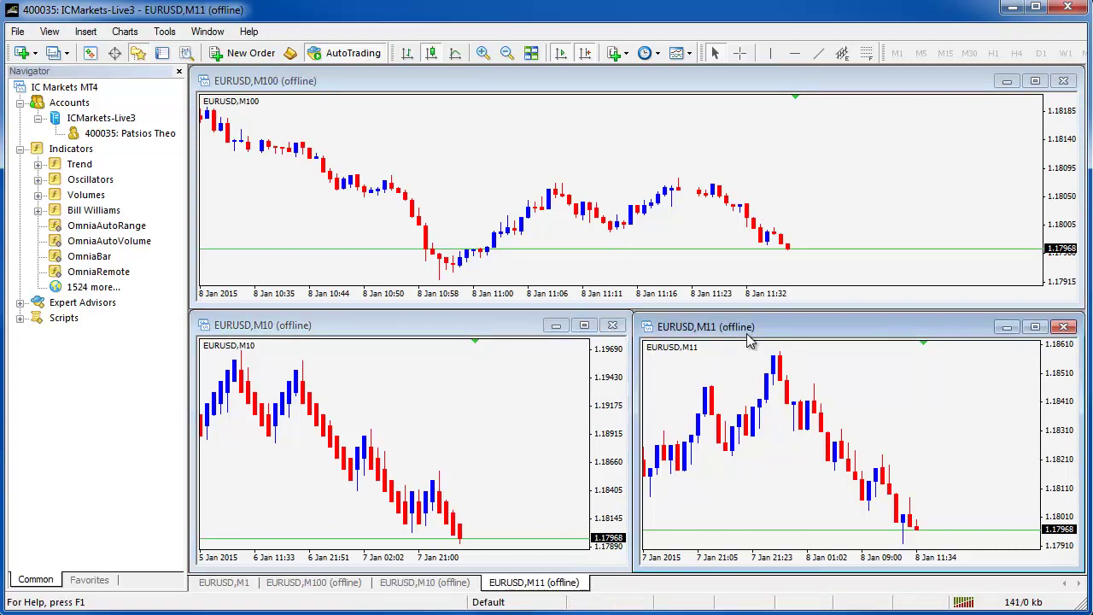
pyautogui.click(679, 226)
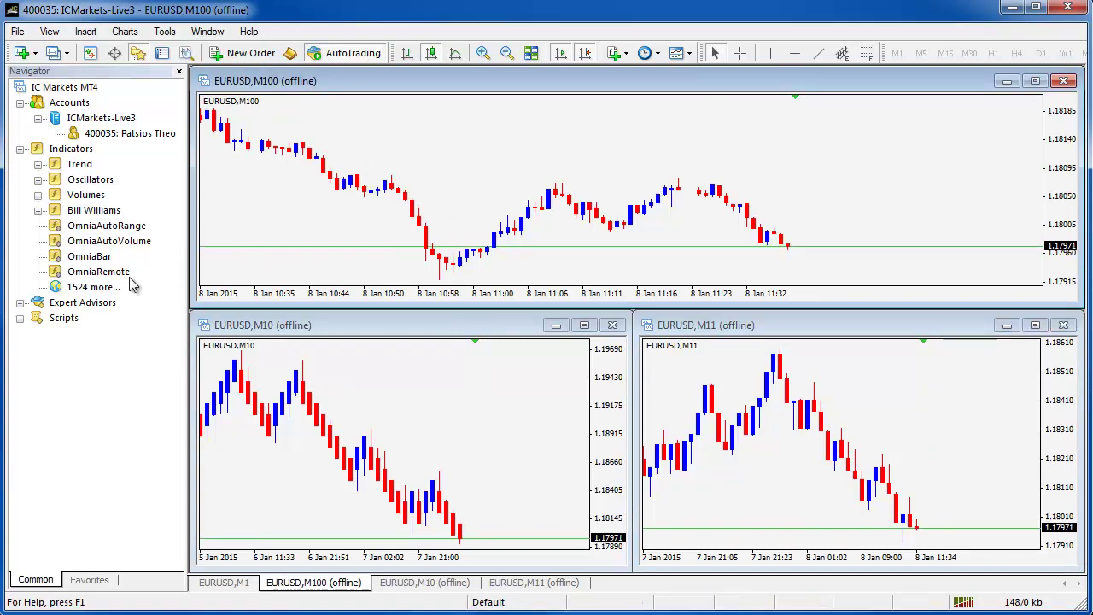
# Attach OmniaRemote to the M100 offline chart with server clock display and marking of unreliable chart parts both set to Yes.
pyautogui.click(79, 273)
pyautogui.moveTo(77, 278); pyautogui.dragTo(551, 240)
pyautogui.click(694, 191)
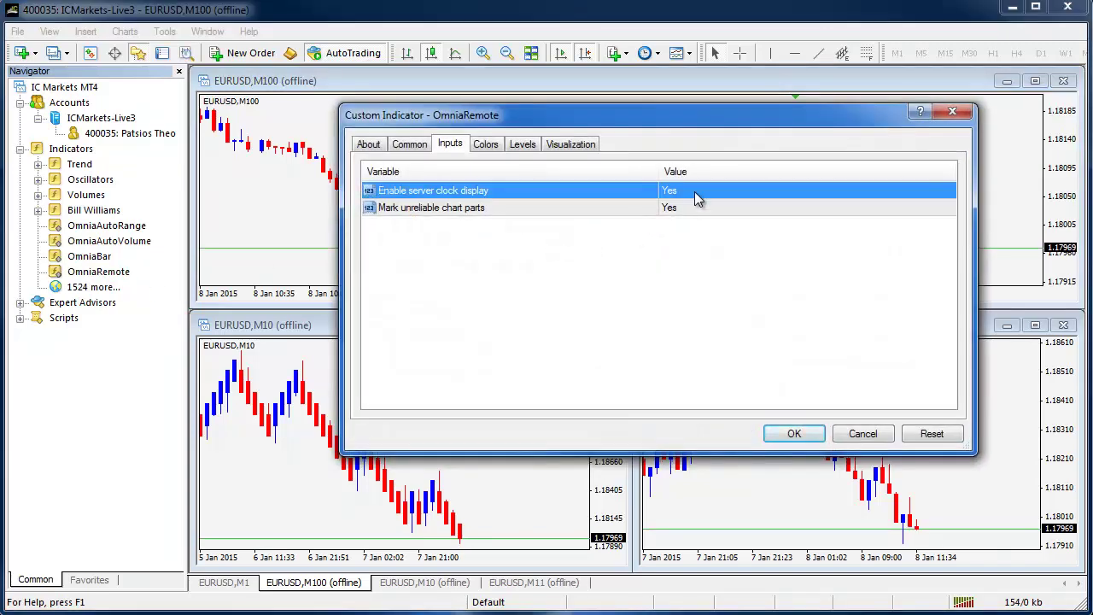
pyautogui.click(696, 210)
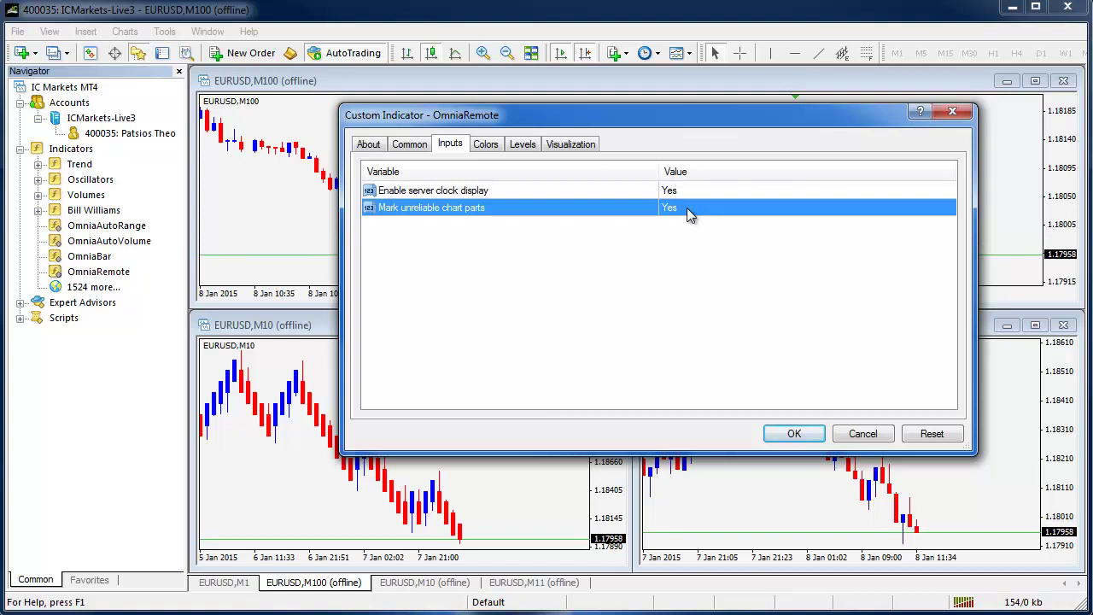
pyautogui.click(793, 435)
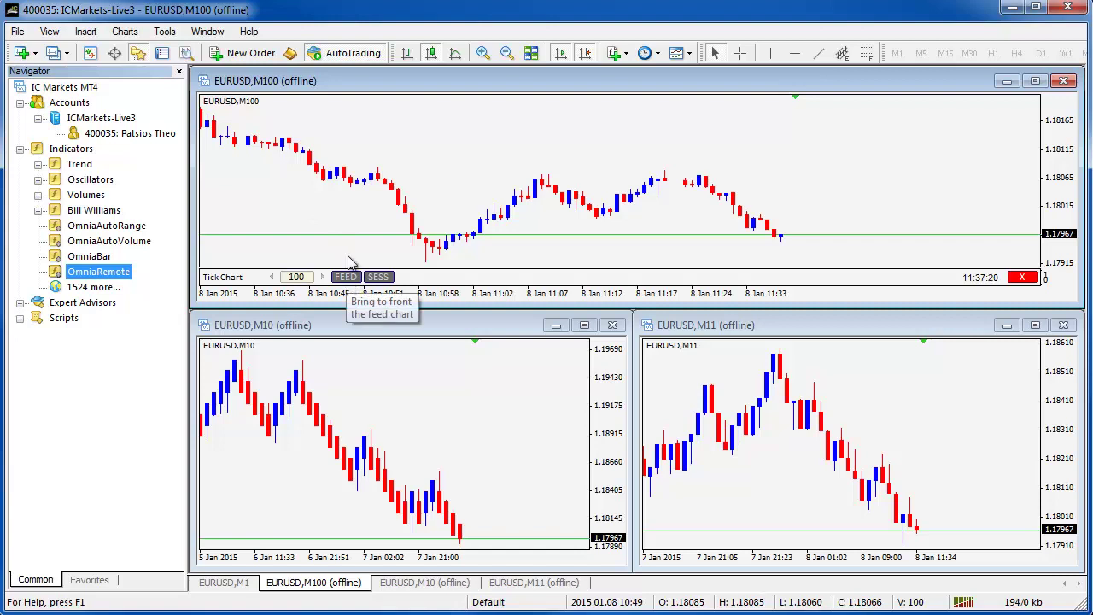
pyautogui.click(462, 145)
# Set the tick chart's bar size on the M100 offline chart to 5.
pyautogui.click(297, 277)
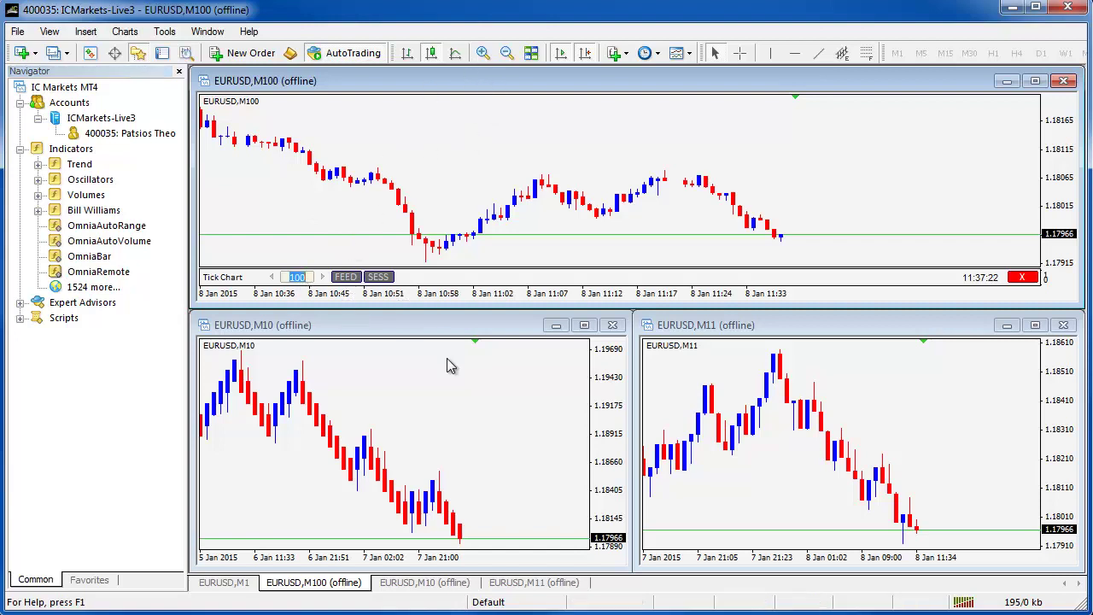
pyautogui.write('5')
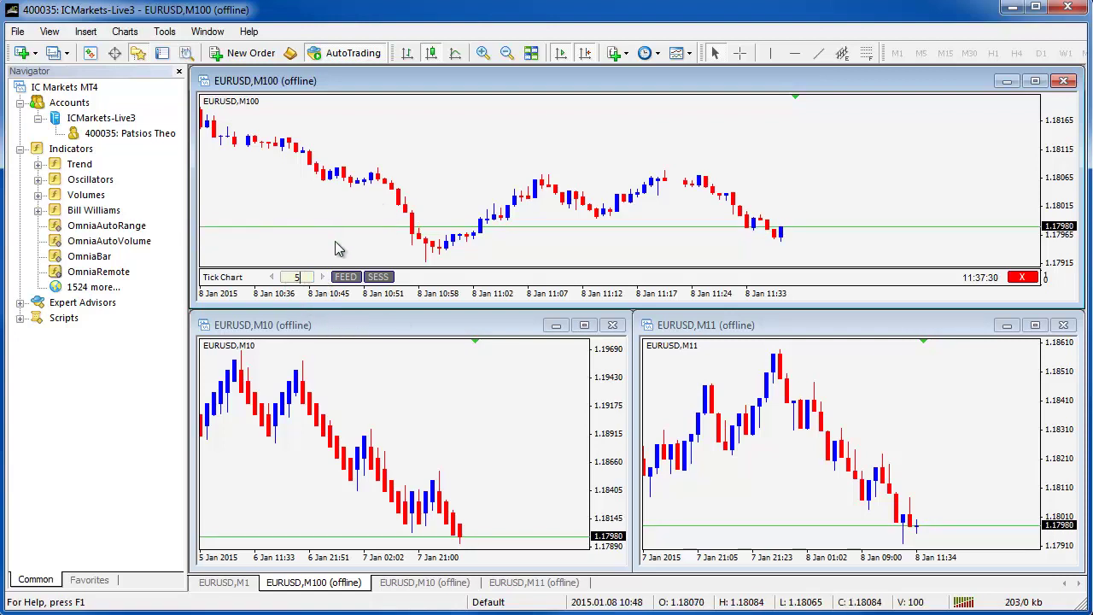
pyautogui.click(296, 276)
pyautogui.press('Return')
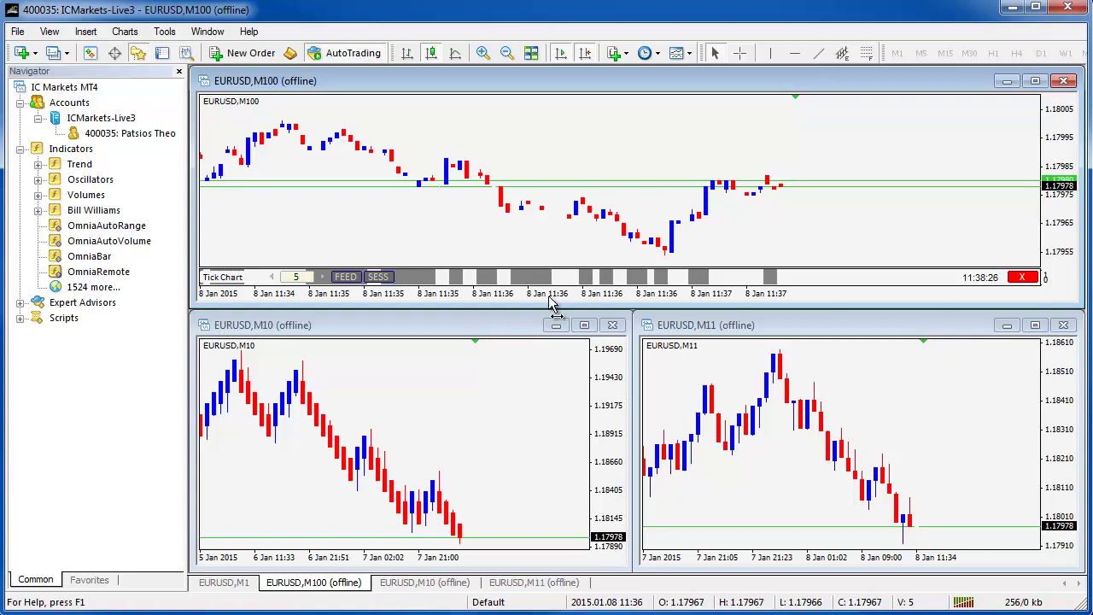
# Set Mark unreliable chart parts to No in the OmniaRemote indicator of the M100 chart.
pyautogui.moveTo(531, 281)
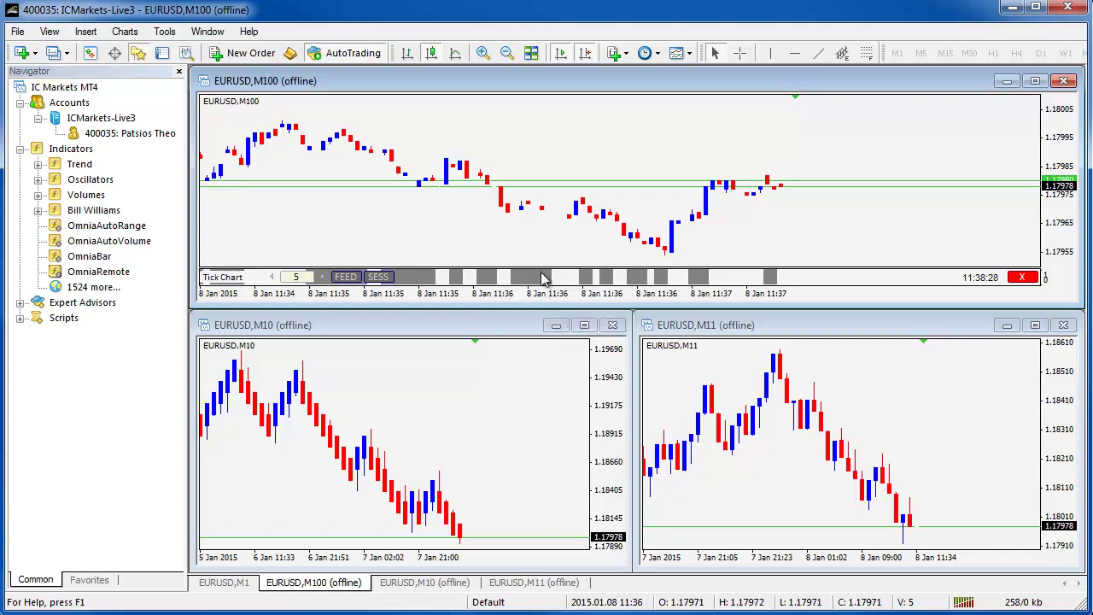
pyautogui.rightClick(702, 280)
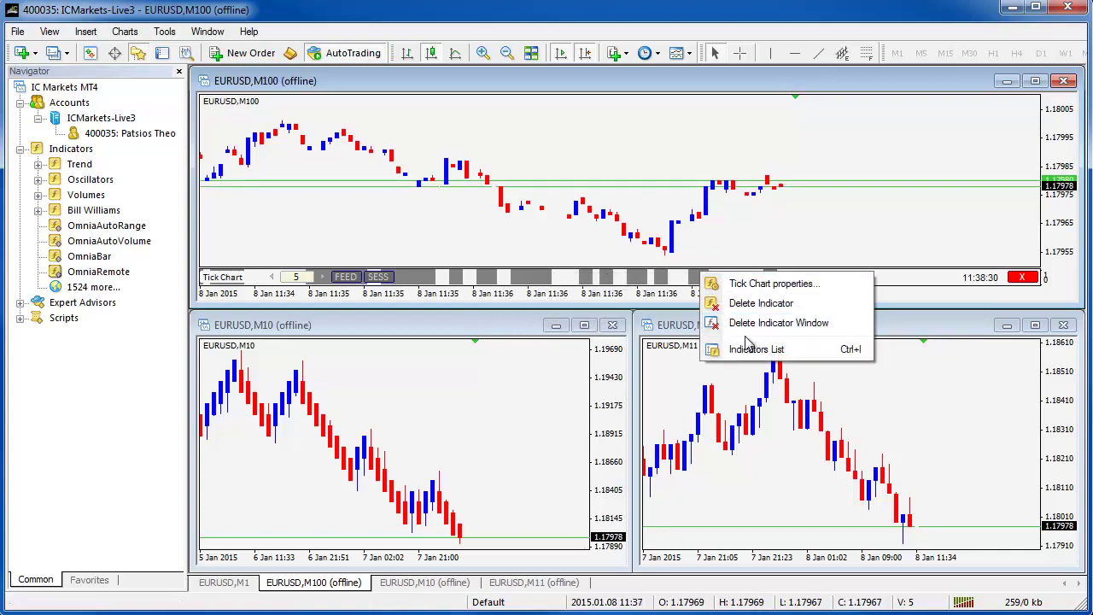
pyautogui.click(721, 347)
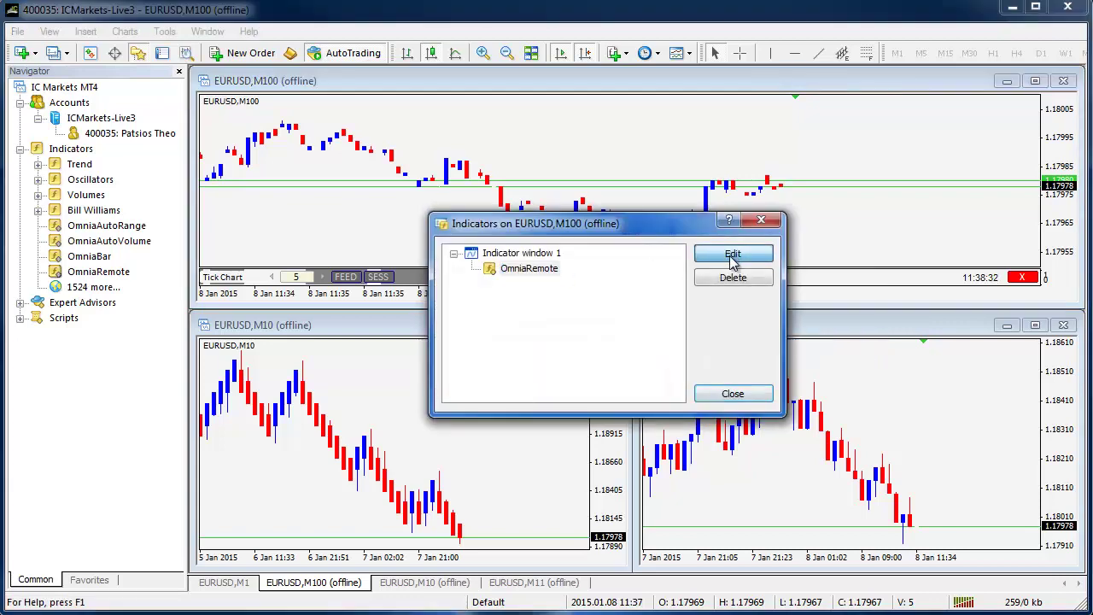
pyautogui.click(732, 253)
pyautogui.click(682, 208)
pyautogui.click(682, 208)
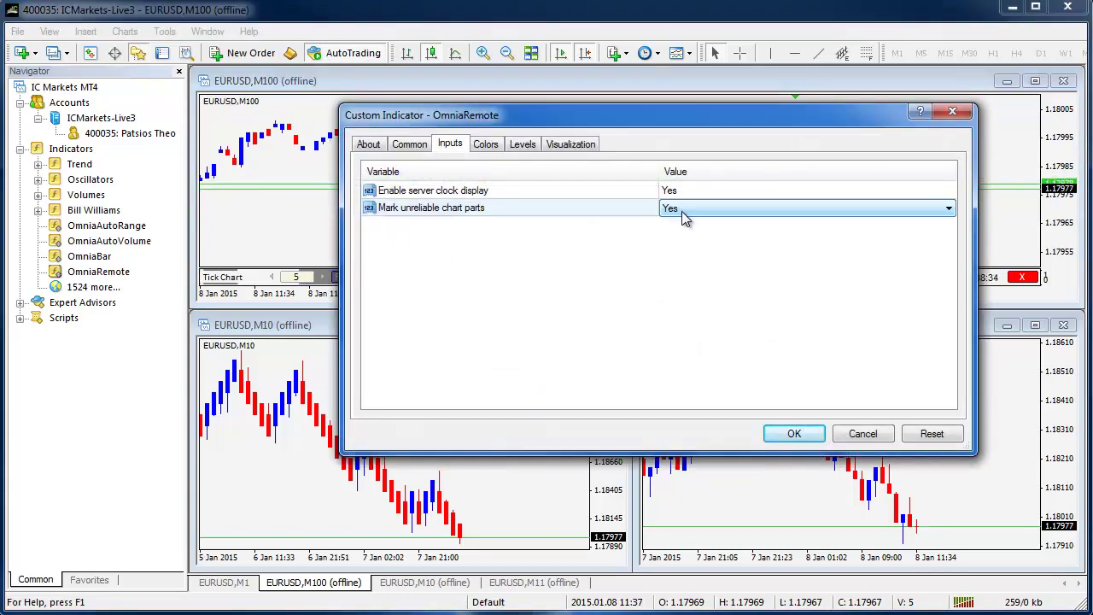
pyautogui.click(674, 224)
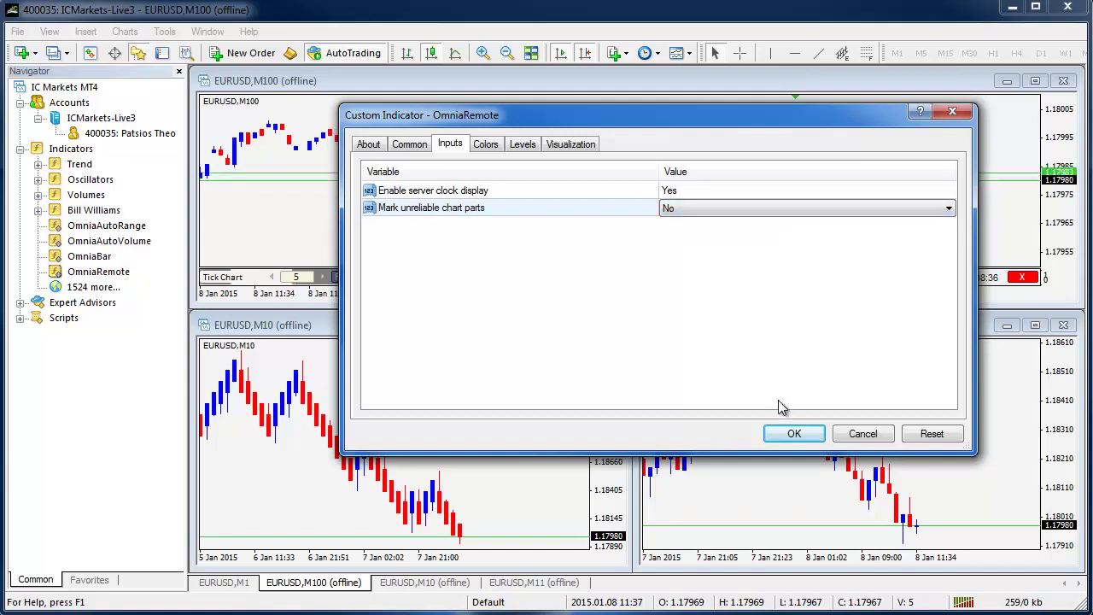
pyautogui.click(793, 434)
pyautogui.click(707, 397)
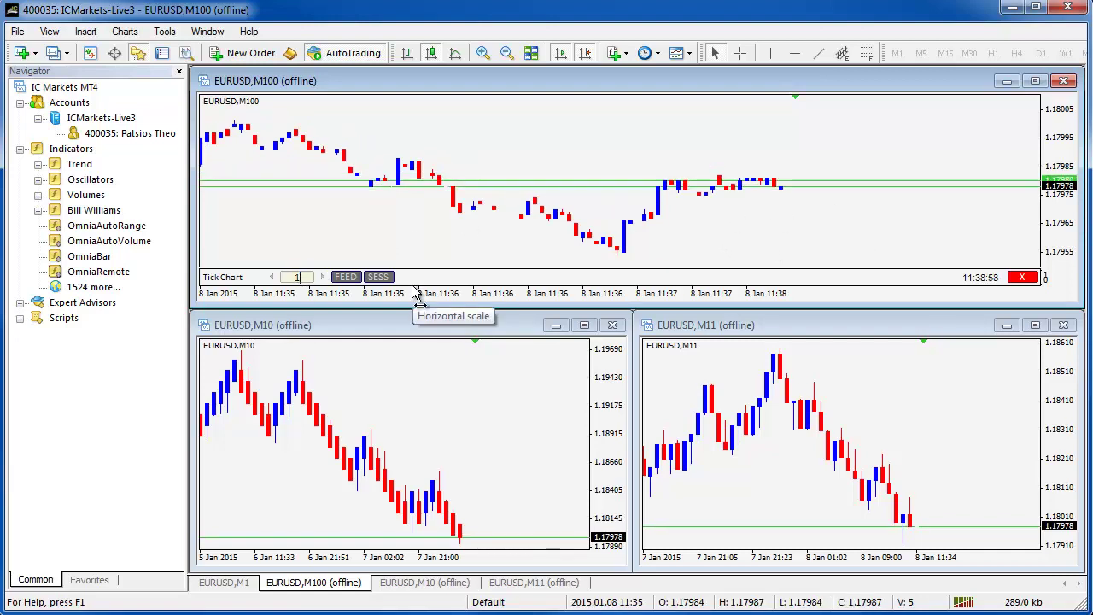
# Set the tick chart's bar size to 100 and check which chart types OmniaRemote offers, keeping Tick Chart.
pyautogui.write('00')
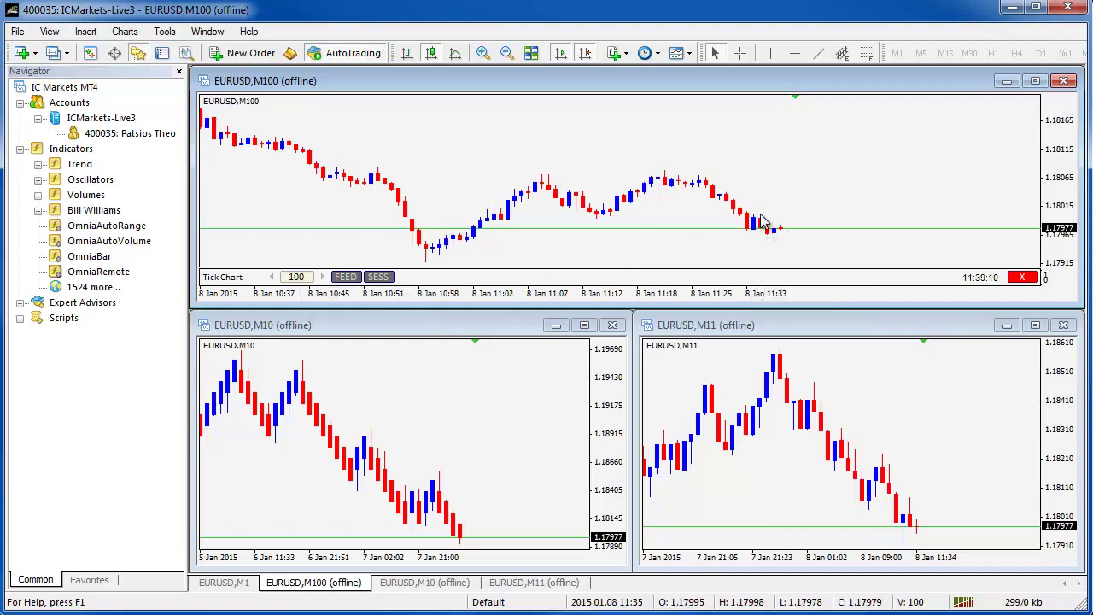
pyautogui.click(299, 278)
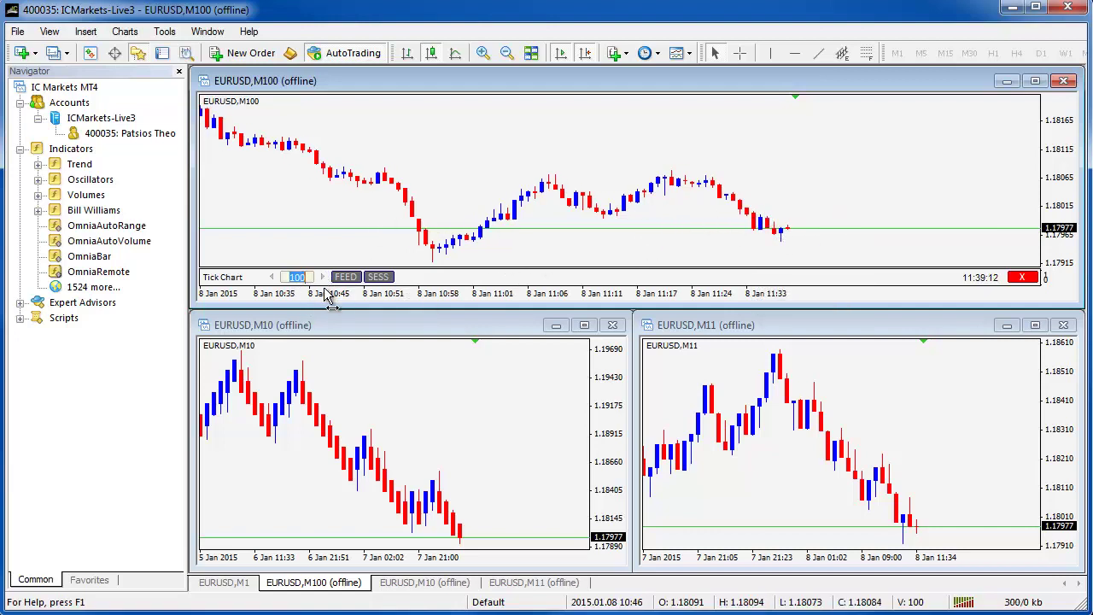
pyautogui.click(220, 277)
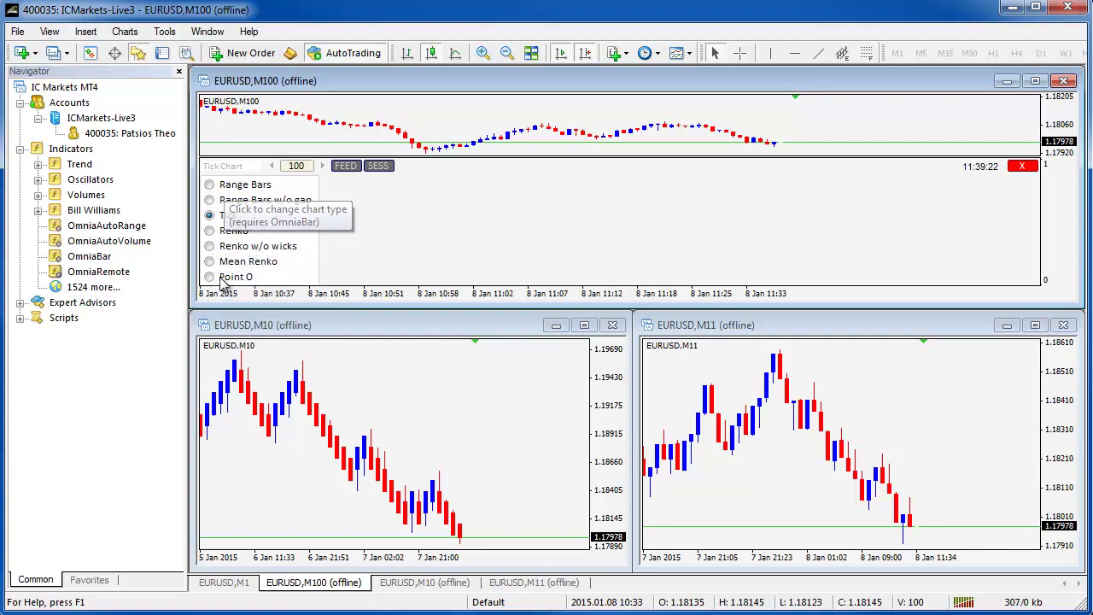
pyautogui.click(233, 169)
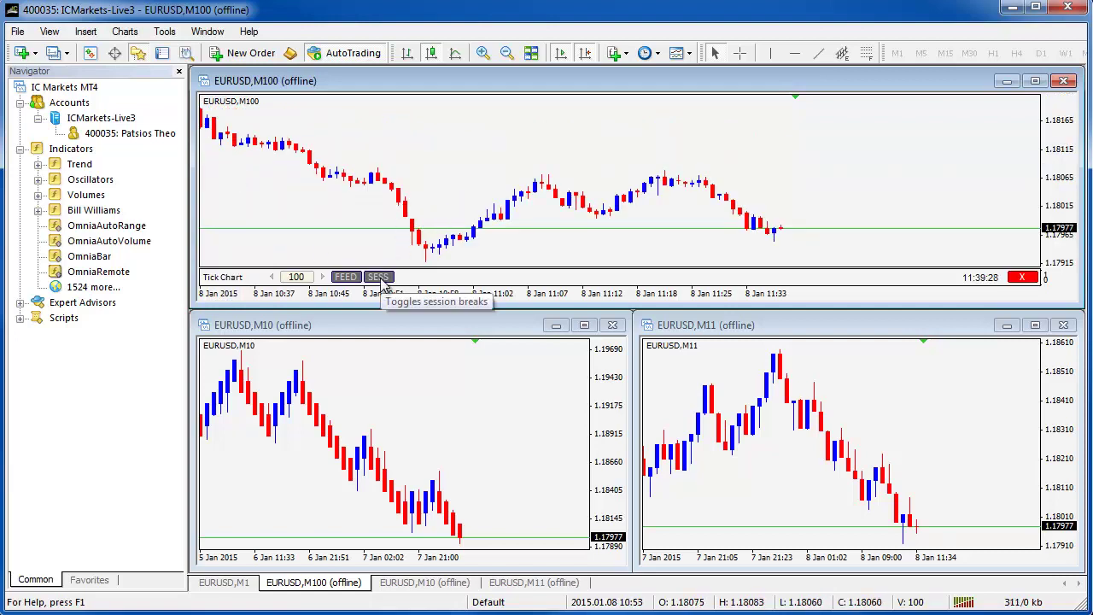
# Turn on period separators in the properties of the M100 offline chart.
pyautogui.rightClick(640, 234)
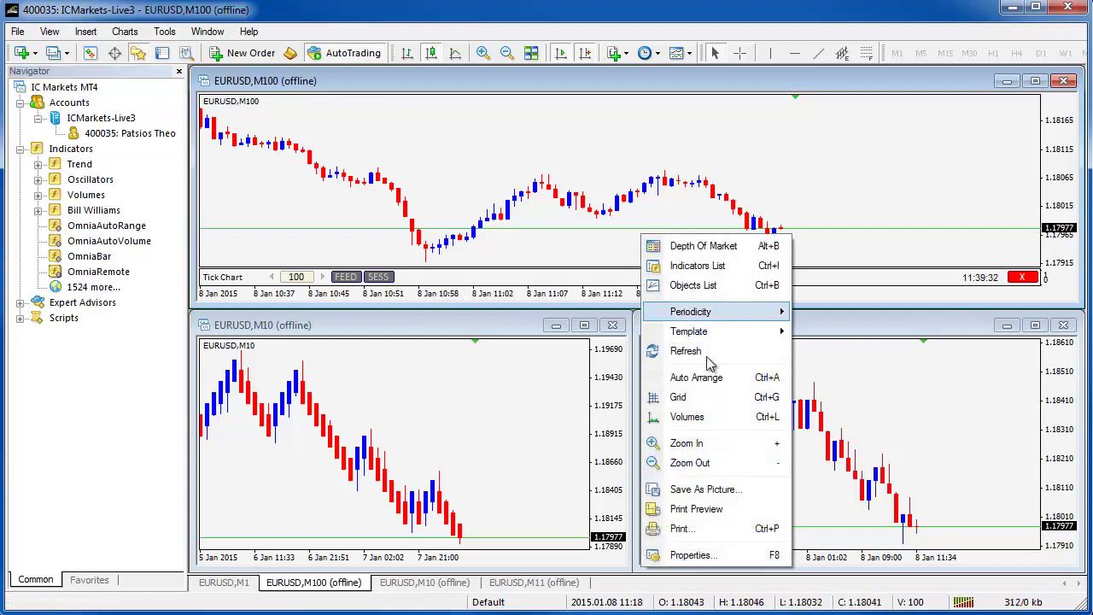
pyautogui.click(727, 556)
pyautogui.click(369, 182)
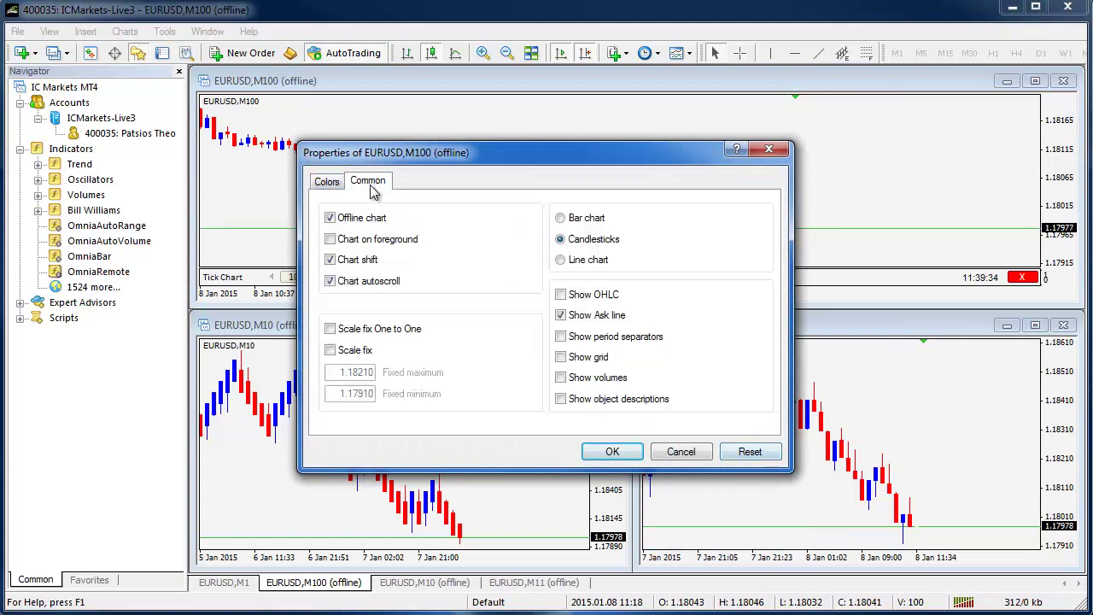
pyautogui.click(562, 337)
pyautogui.click(613, 451)
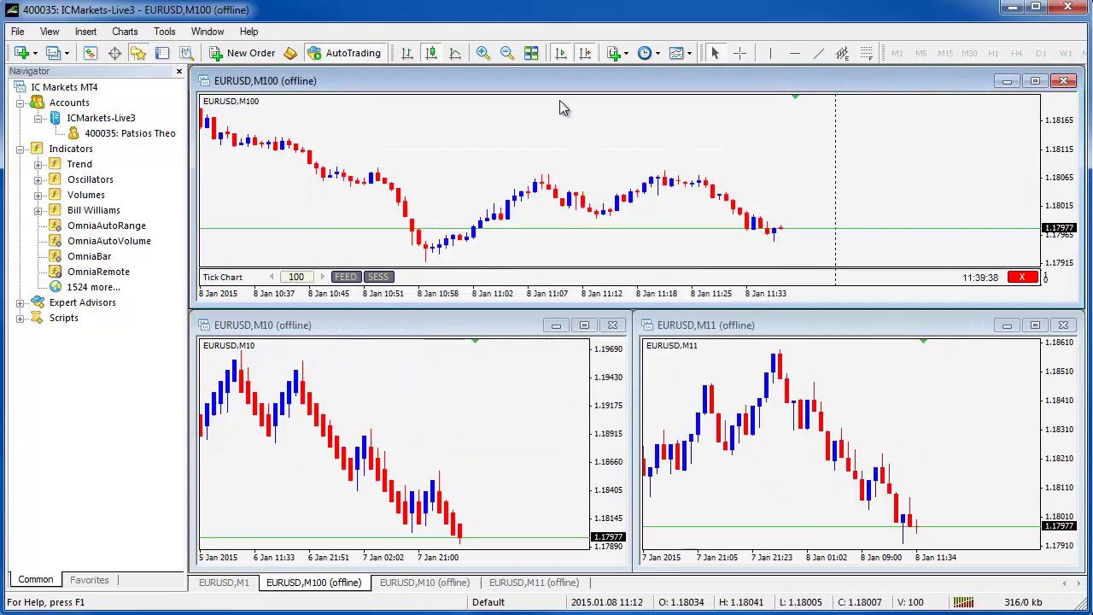
# Zoom out the M100 offline chart and set its tick bar size to 500.
pyautogui.click(506, 53)
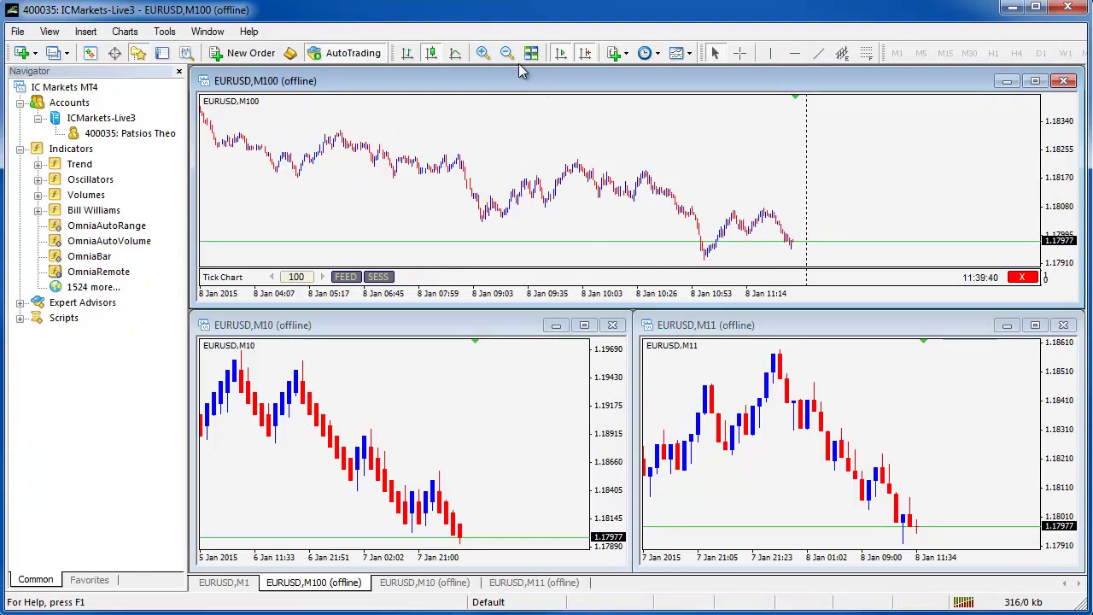
pyautogui.doubleClick(297, 279)
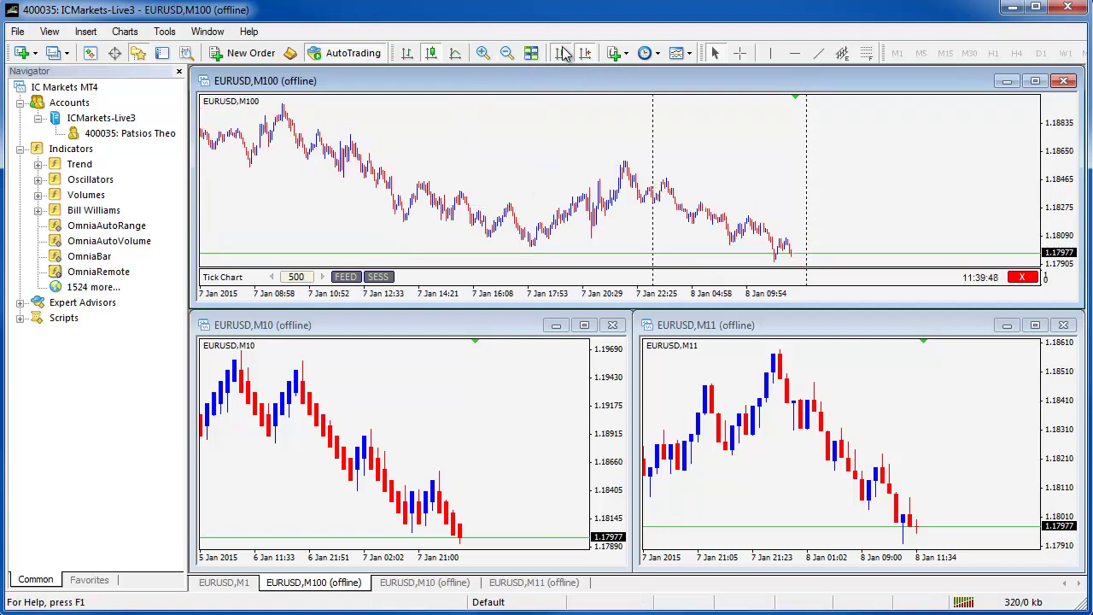
# Examine the M100 chart's history back to 2 January 2015 and toggle its session breaks with OmniaRemote.
pyautogui.moveTo(487, 170); pyautogui.dragTo(805, 192)
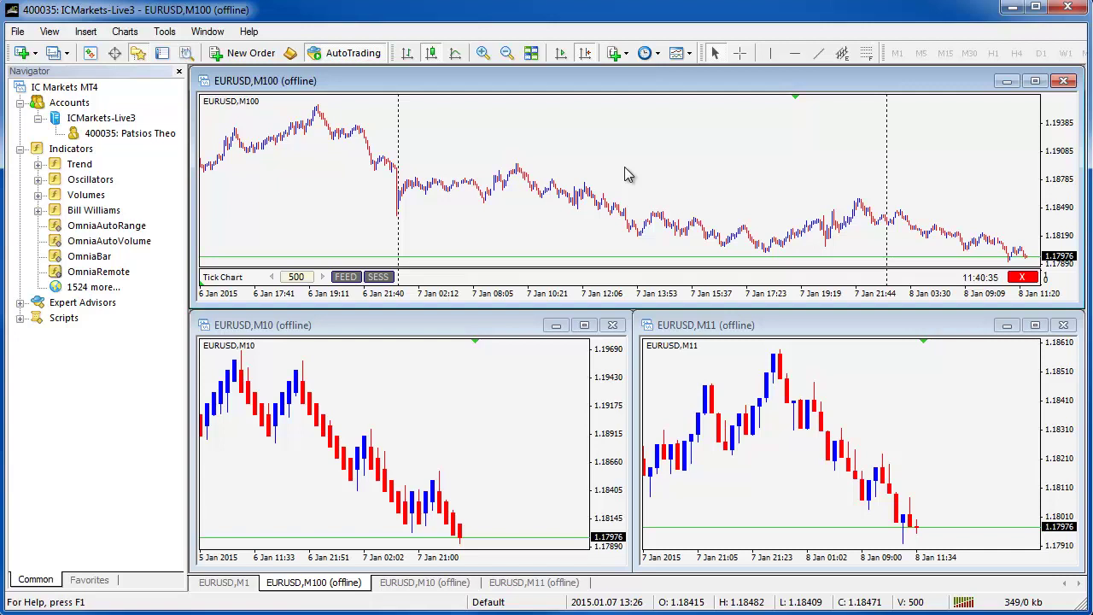
pyautogui.scroll(5, 439, 196)
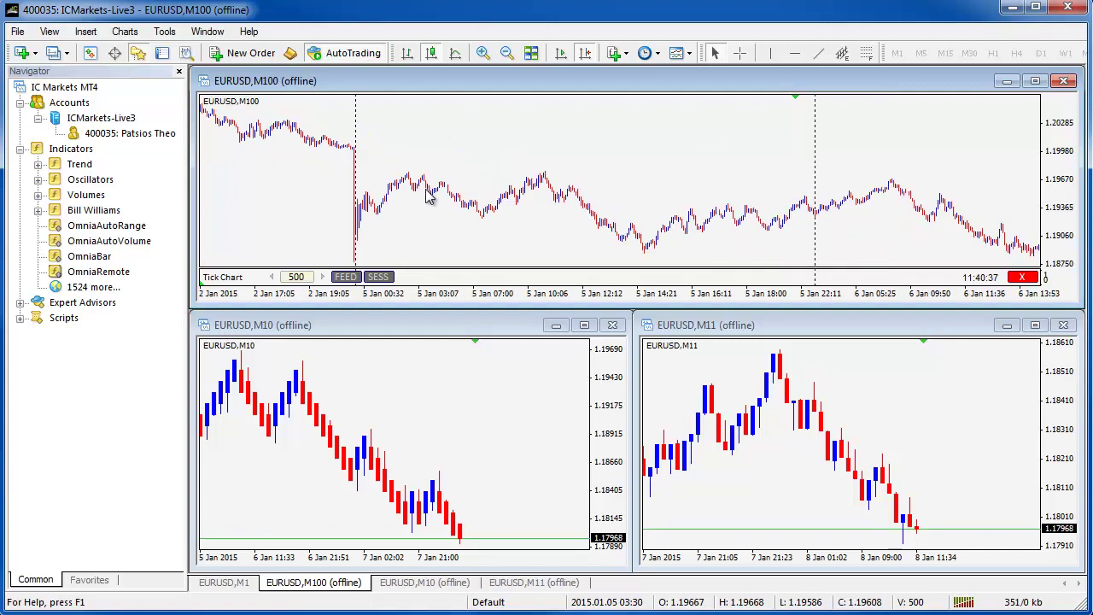
pyautogui.moveTo(205, 116)
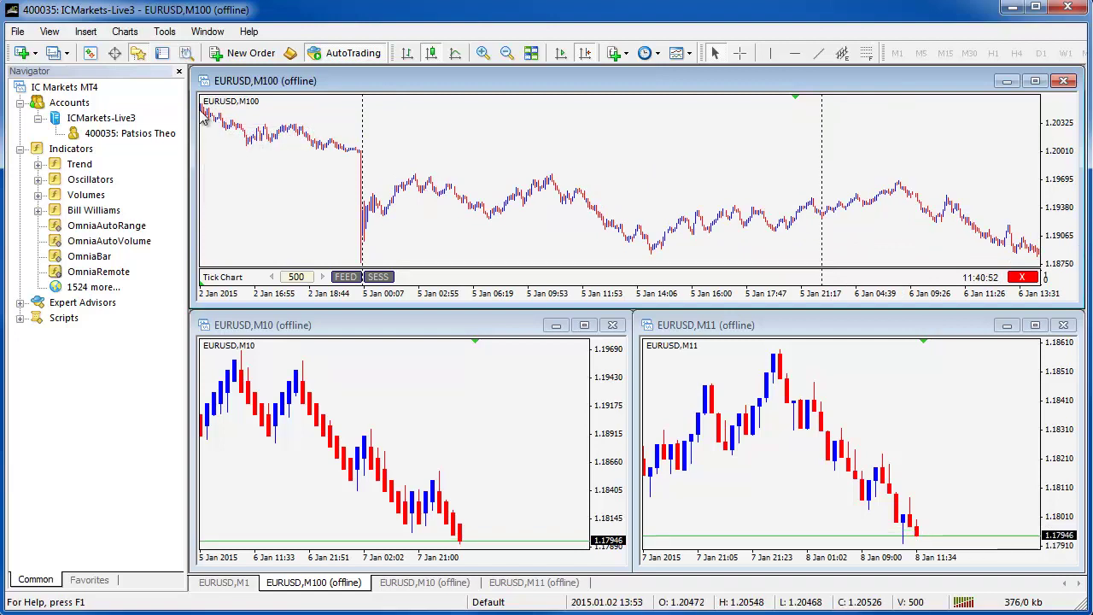
pyautogui.click(378, 277)
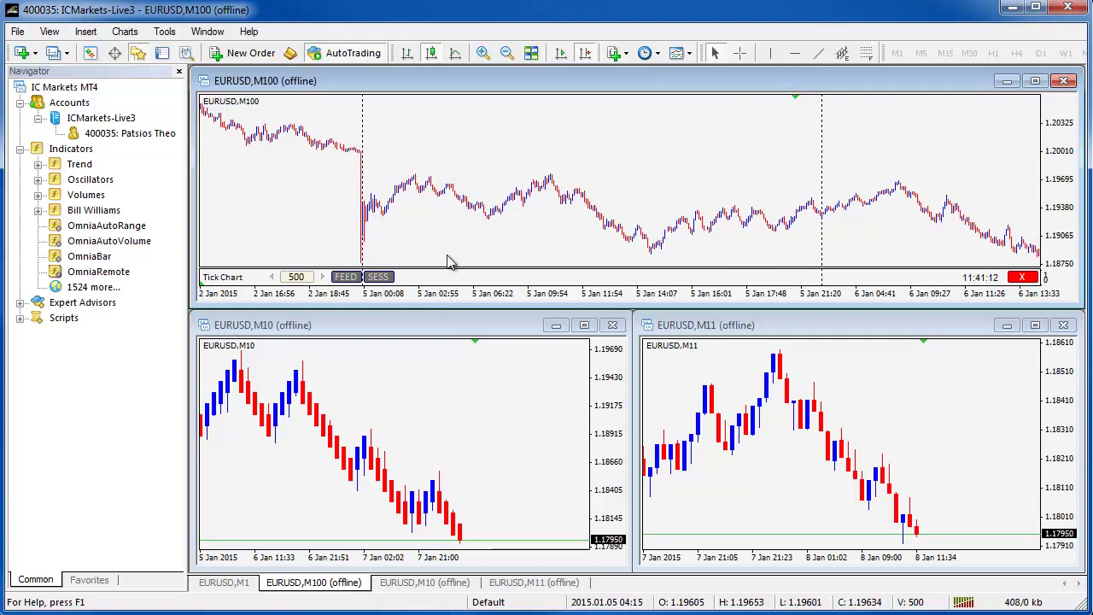
# Switch the session option on and back off on the M100 tick chart to compare the two displays.
pyautogui.click(381, 277)
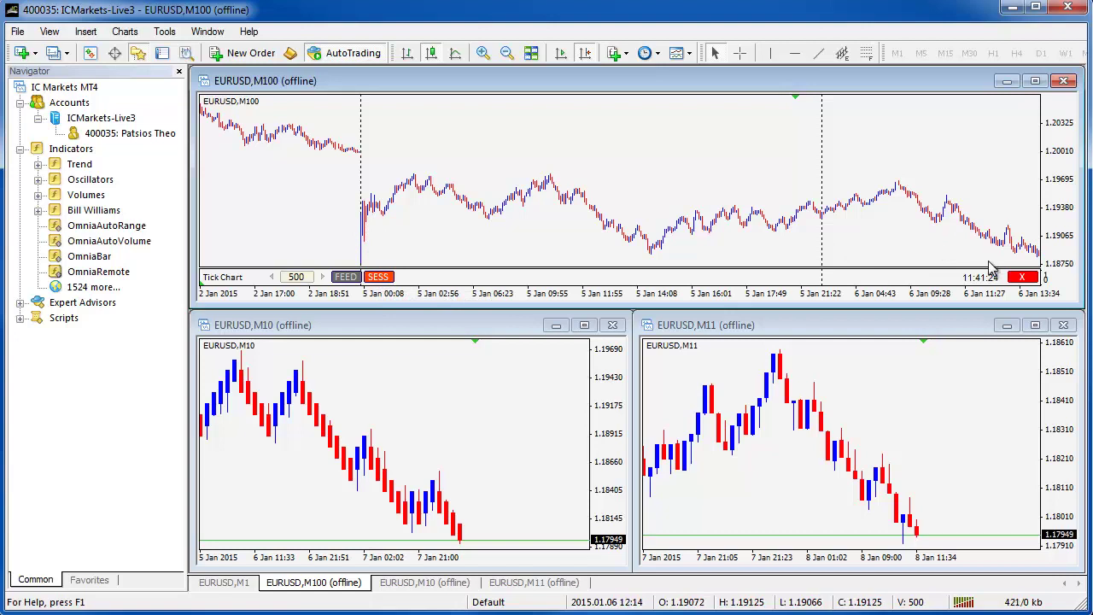
pyautogui.click(382, 276)
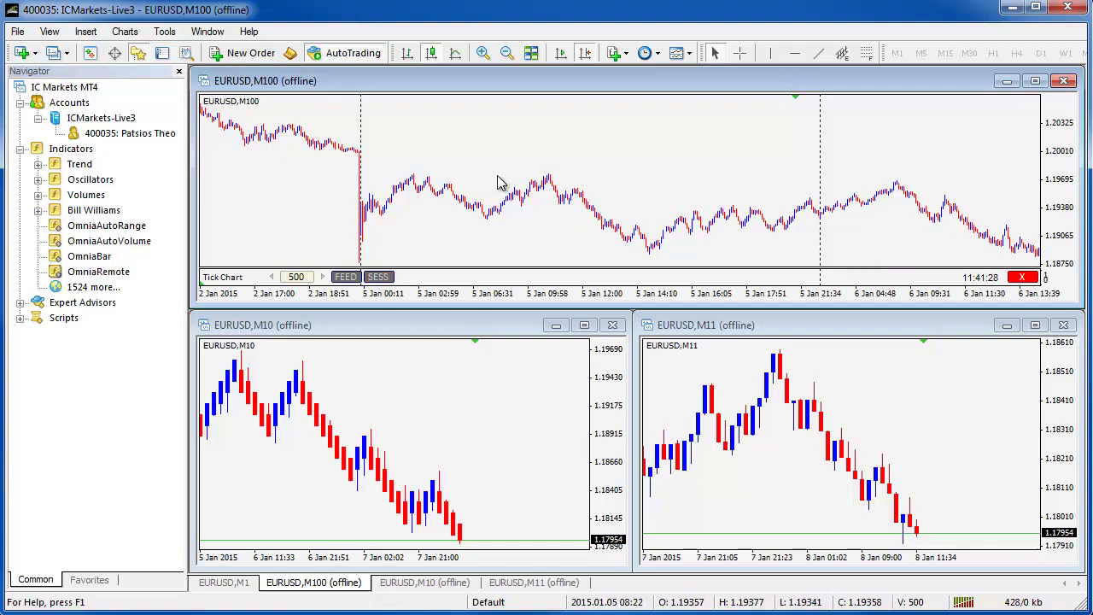
# Set the M100 chart's tick bar size to 100 and apply a saved chart template to it.
pyautogui.click(324, 280)
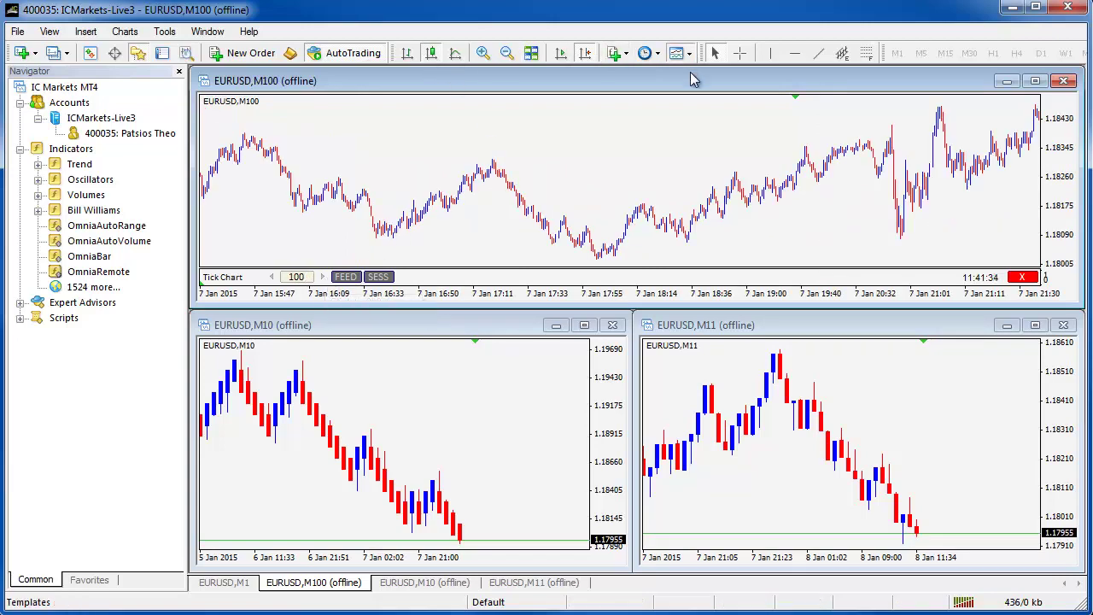
pyautogui.click(681, 53)
pyautogui.click(739, 161)
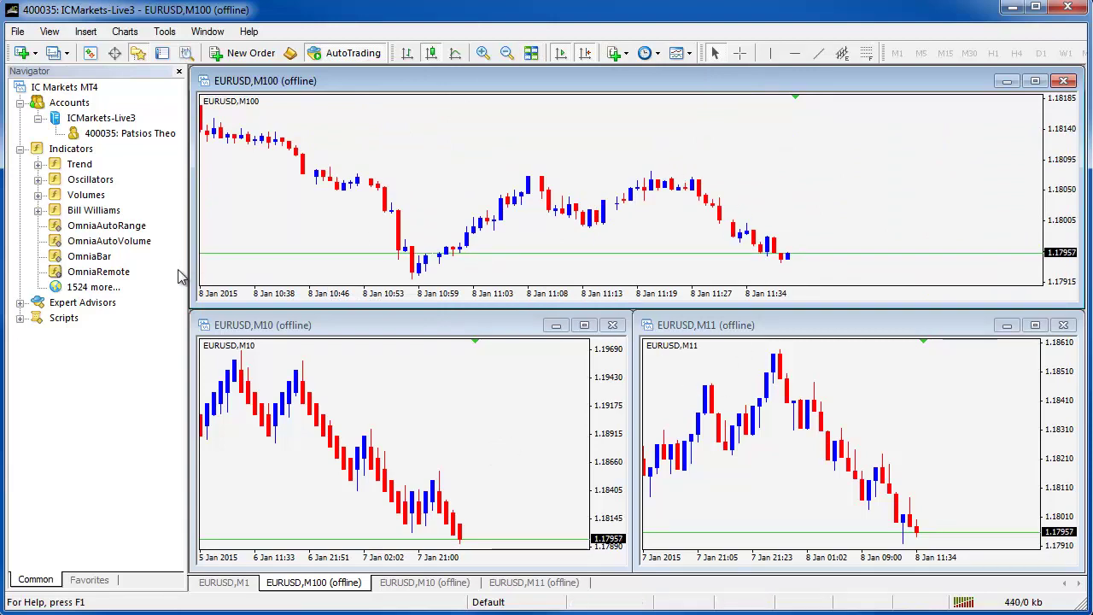
# Add the OmniaRemote indicator with its default inputs to the M10, M11 and M100 offline charts.
pyautogui.click(85, 273)
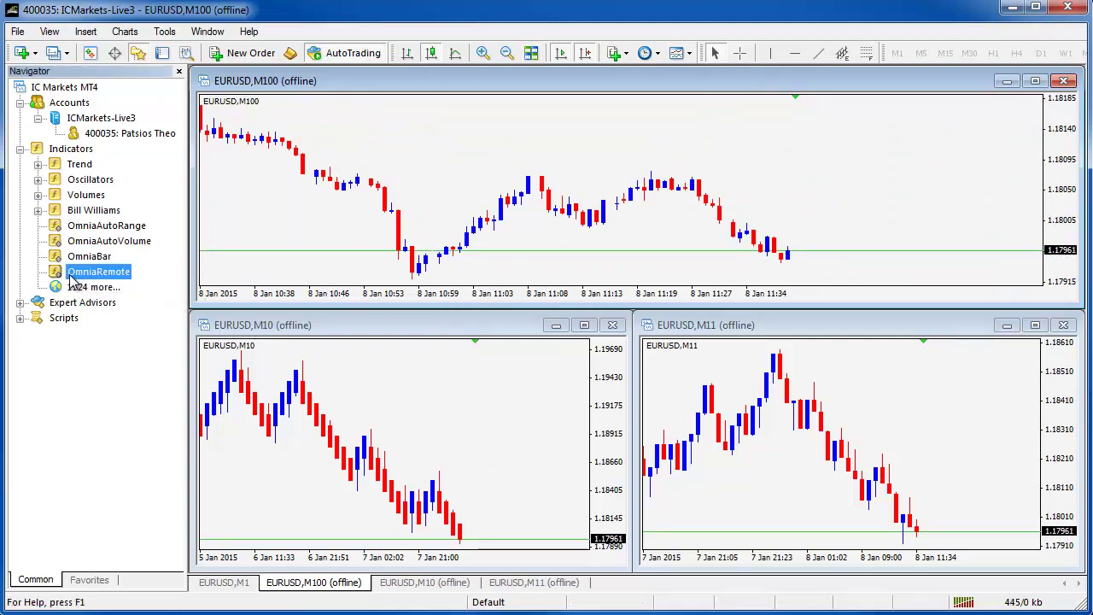
pyautogui.moveTo(74, 281); pyautogui.dragTo(461, 488)
pyautogui.click(788, 437)
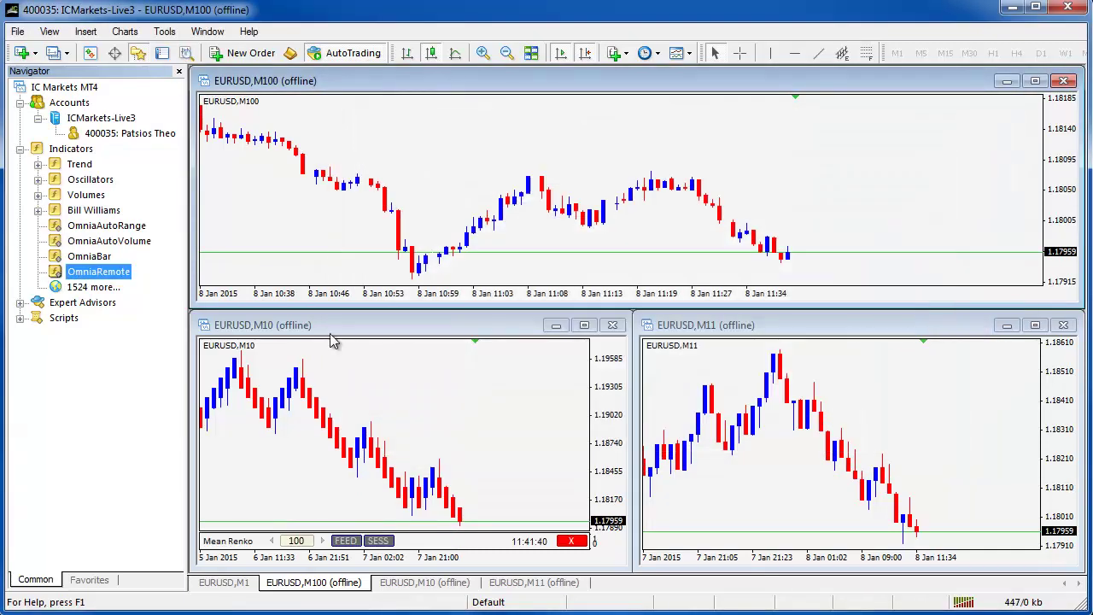
pyautogui.moveTo(119, 273); pyautogui.dragTo(782, 452)
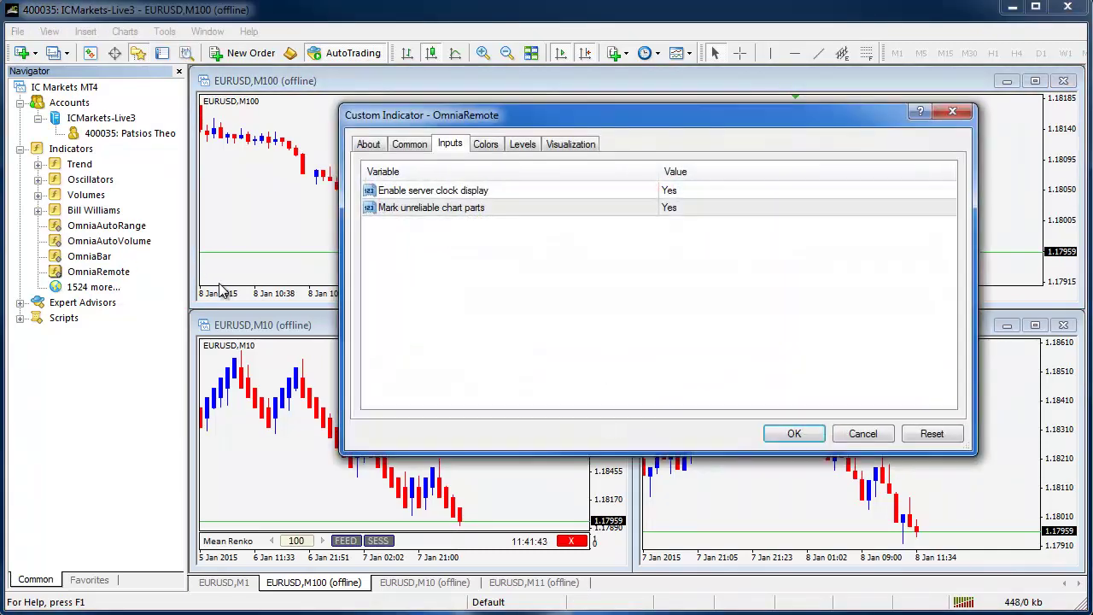
pyautogui.click(790, 433)
pyautogui.moveTo(111, 273); pyautogui.dragTo(480, 224)
pyautogui.click(790, 434)
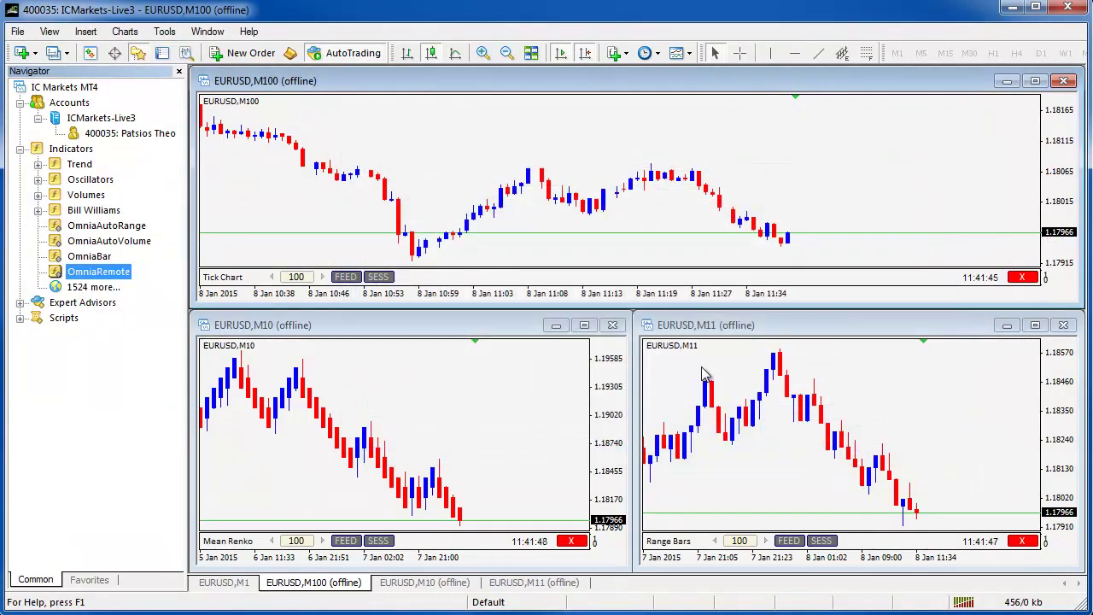
# Check which chart types OmniaRemote offers on the M11 chart, keeping Range Bars and the bar size of 100.
pyautogui.click(668, 541)
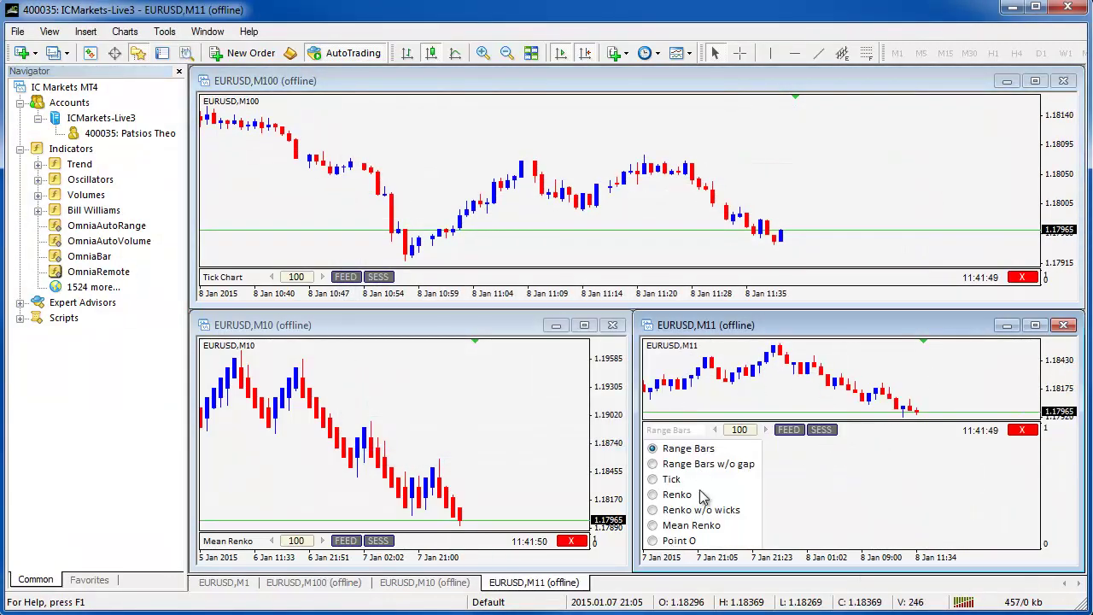
pyautogui.click(663, 448)
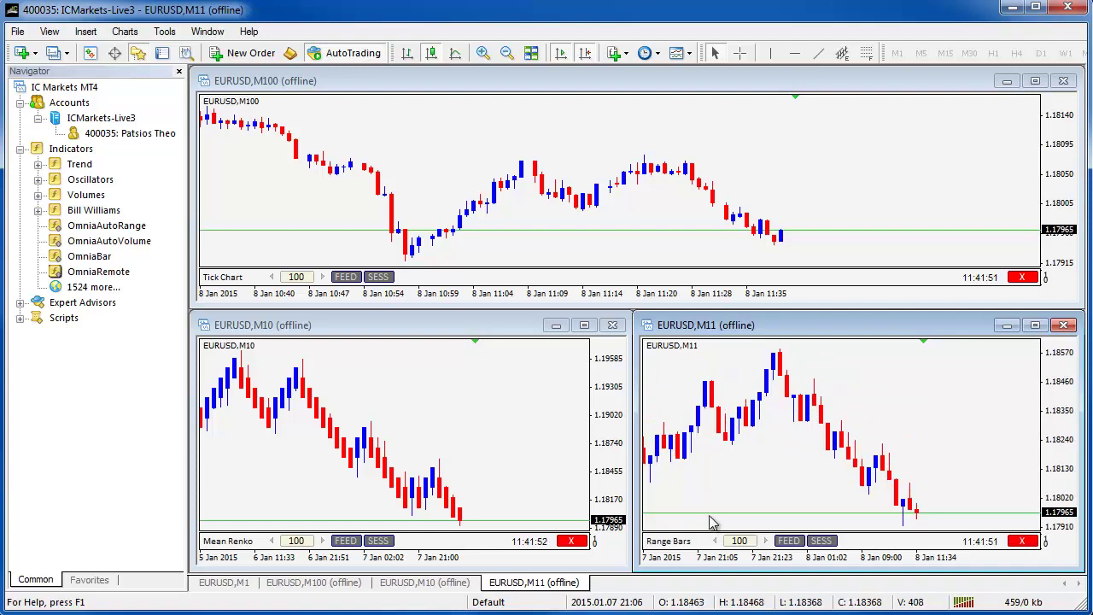
pyautogui.click(748, 542)
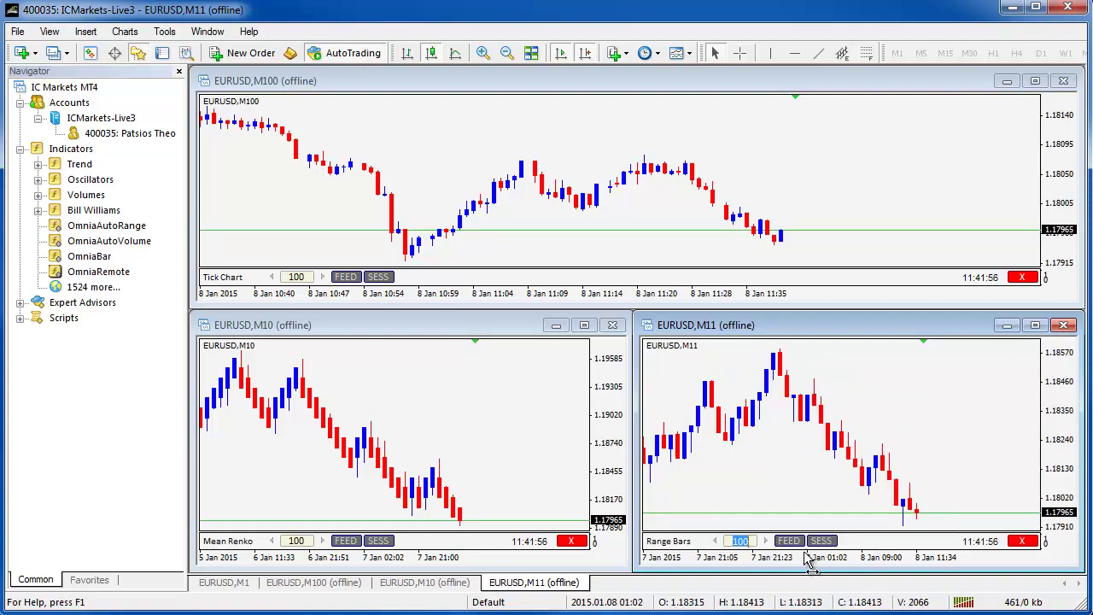
pyautogui.click(831, 547)
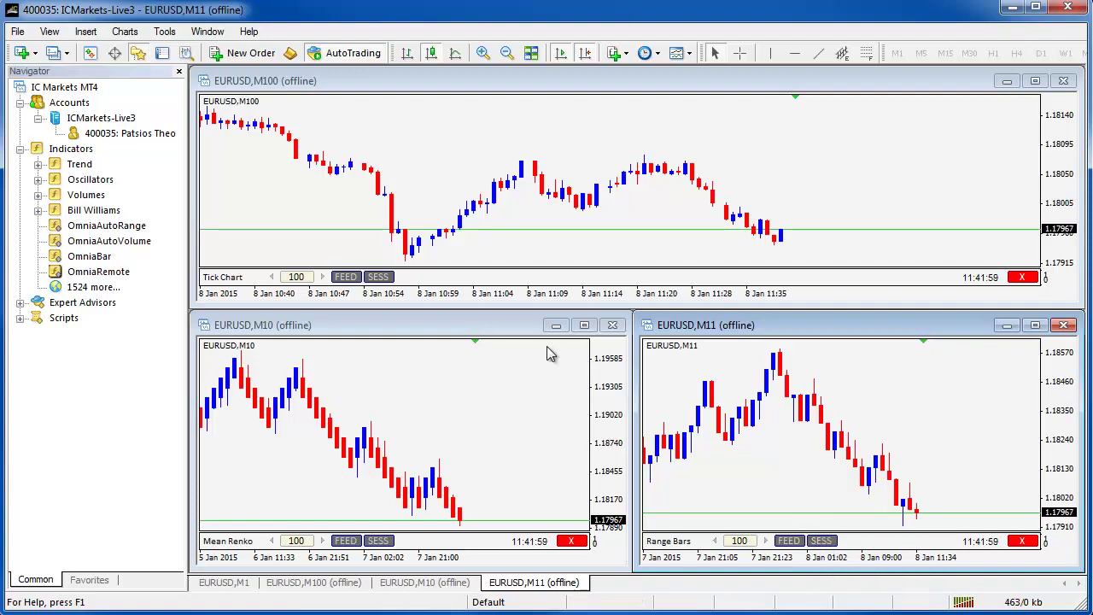
# Restore the minimized EURUSD,M1 chart, switch from its Range Bars row to the M11 offline chart, and maximize that chart.
pyautogui.hotkey('ctrl', 'Tab')
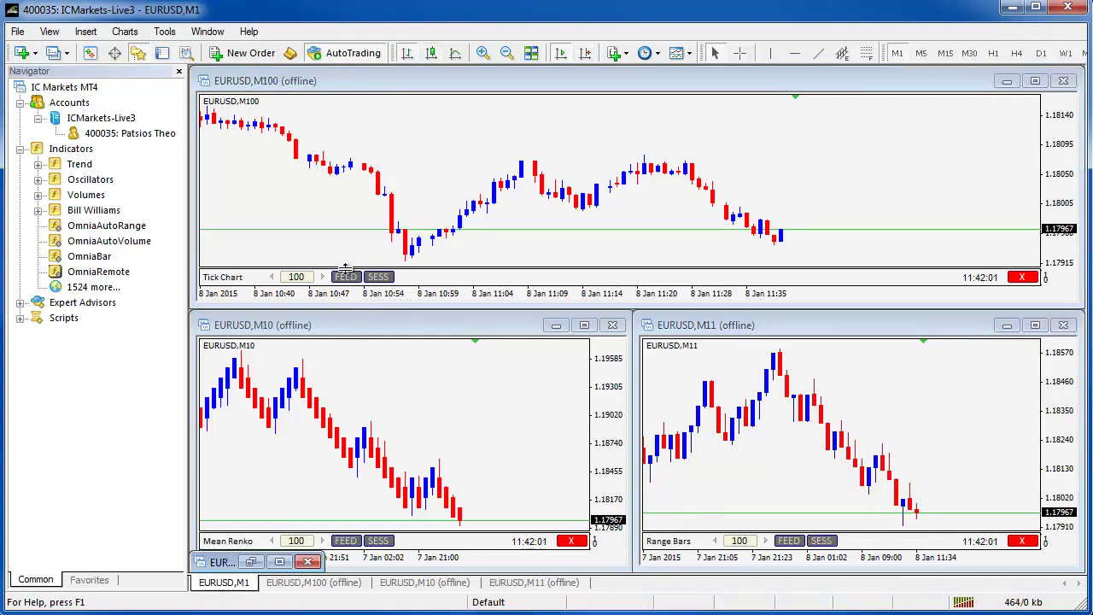
pyautogui.click(250, 561)
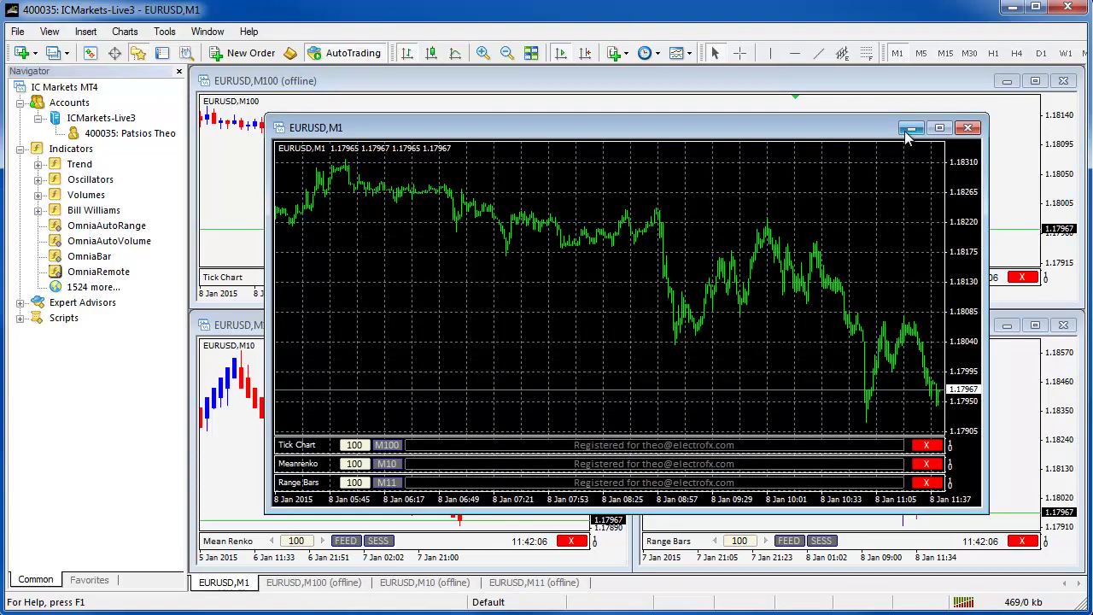
pyautogui.click(391, 487)
pyautogui.doubleClick(907, 323)
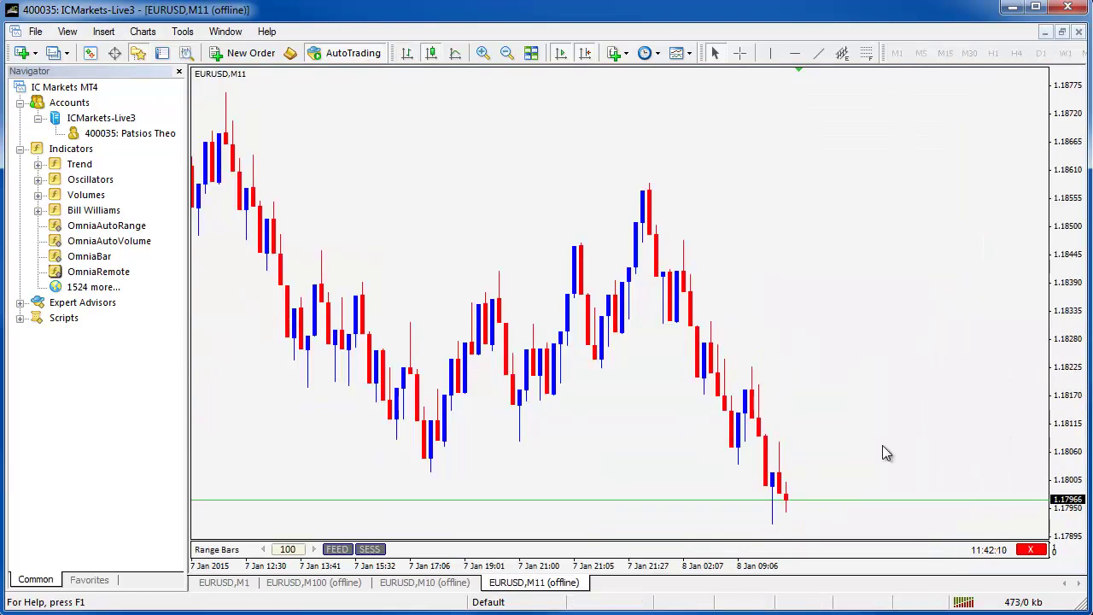
# Review the maximized charts, opening M100 and M10 from their OmniaBar rows on the EURUSD,M1 chart, and return to M1.
pyautogui.click(230, 588)
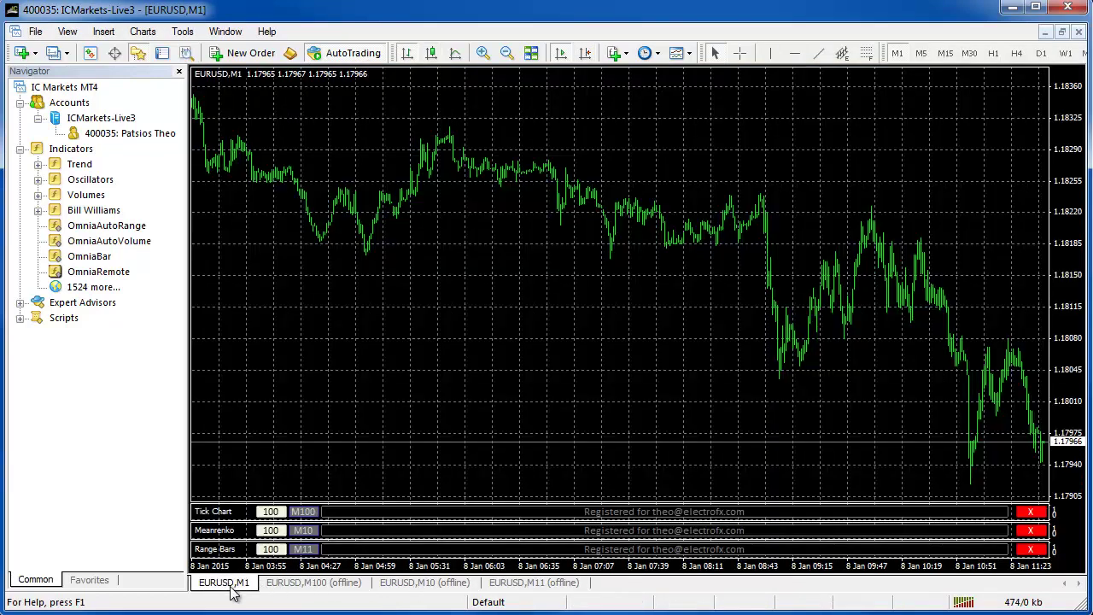
pyautogui.click(313, 513)
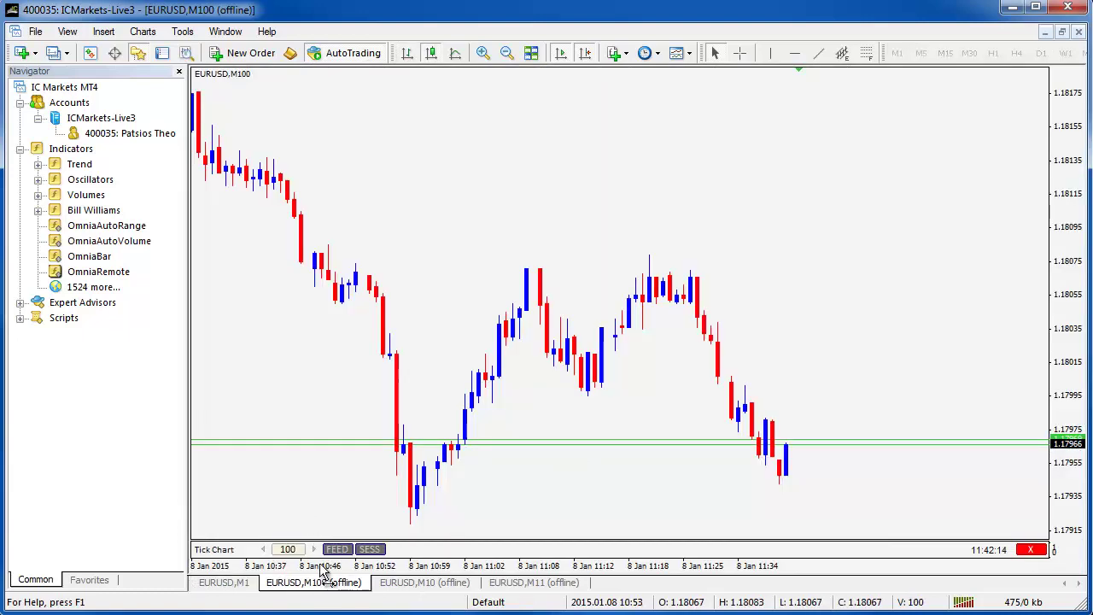
pyautogui.click(246, 580)
pyautogui.click(305, 530)
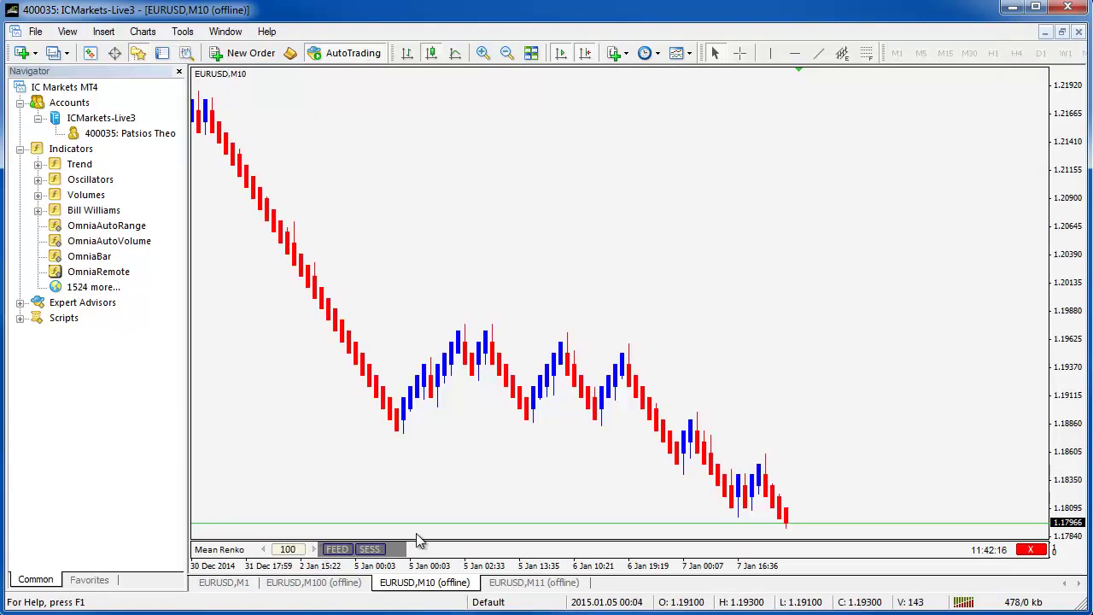
pyautogui.click(523, 583)
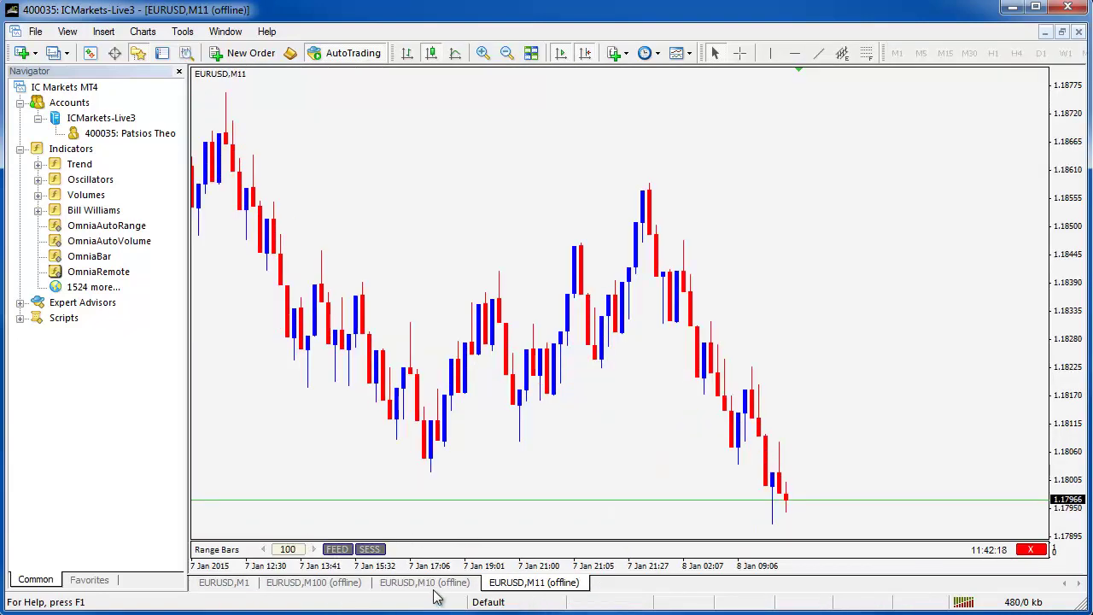
pyautogui.click(431, 584)
pyautogui.click(285, 585)
pyautogui.click(226, 584)
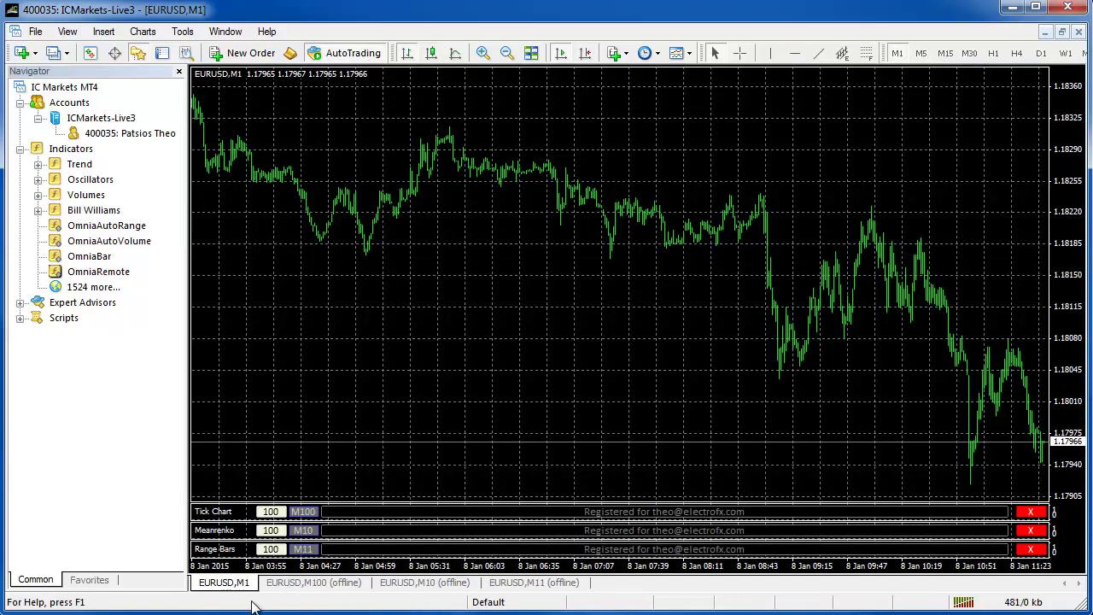
# Return the charts to the tiled layout and minimize the EURUSD,M1 chart window.
pyautogui.doubleClick(215, 586)
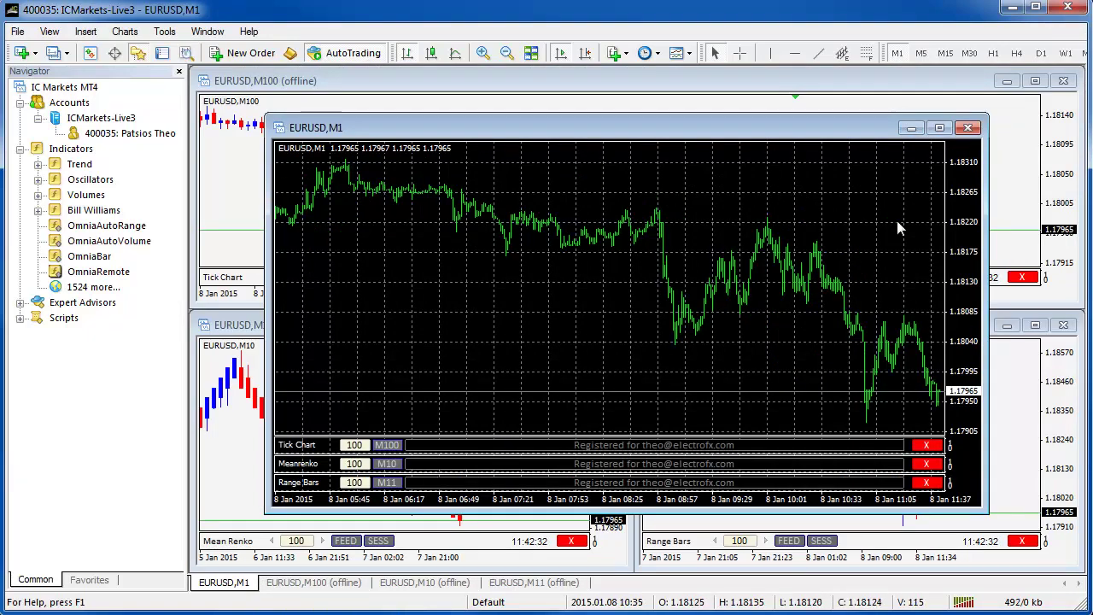
pyautogui.click(911, 128)
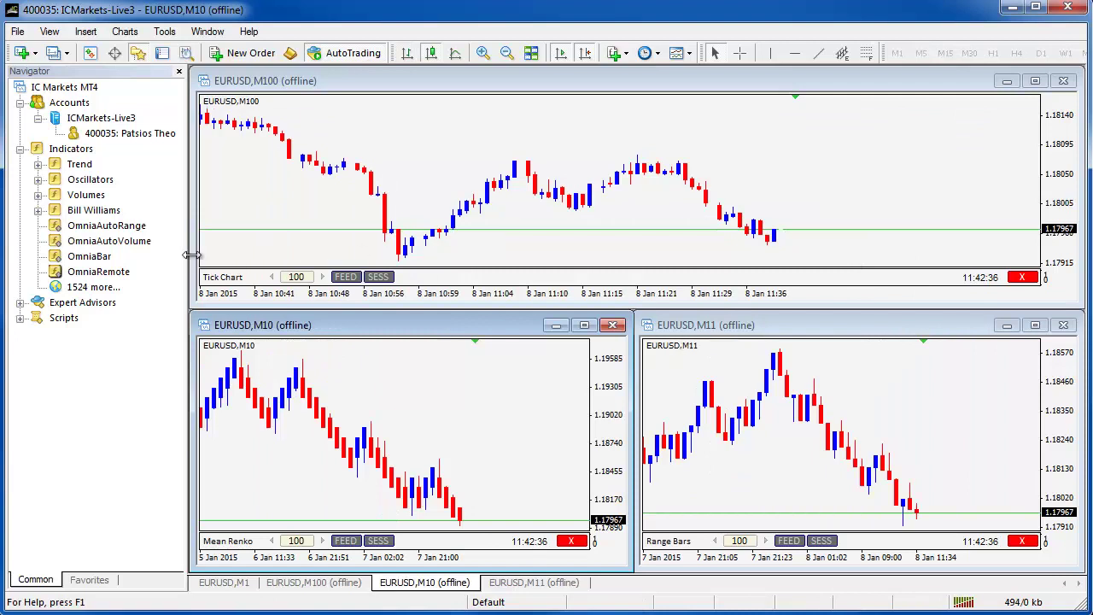
# Locate the OmniaAutoRange and OmniaAutoVolume indicators and check the chart types available on the M10 chart, keeping Mean Renko.
pyautogui.click(109, 241)
pyautogui.click(109, 227)
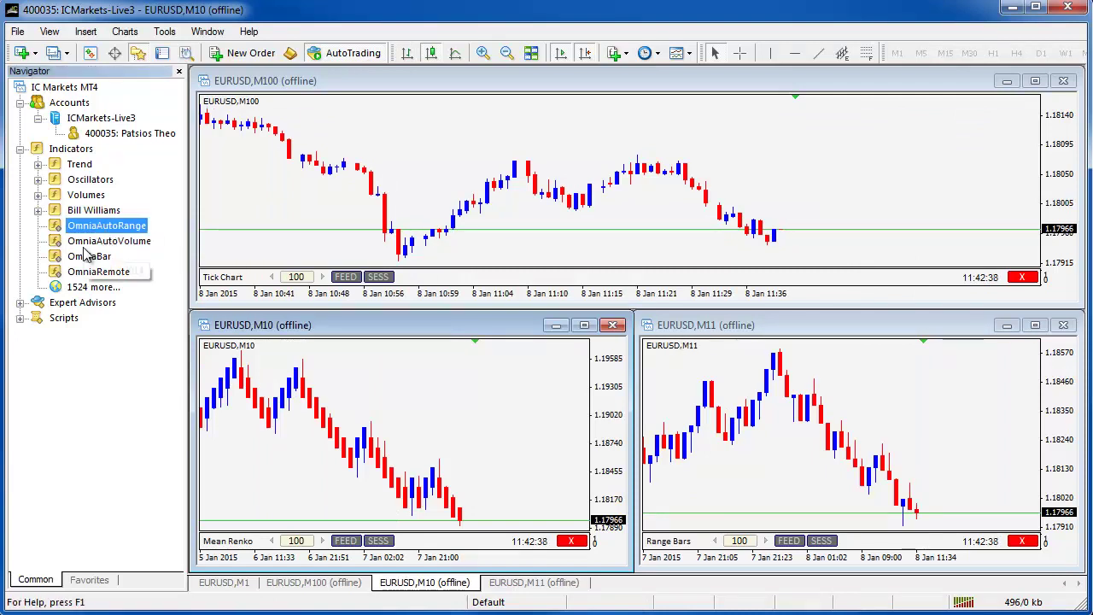
pyautogui.click(90, 242)
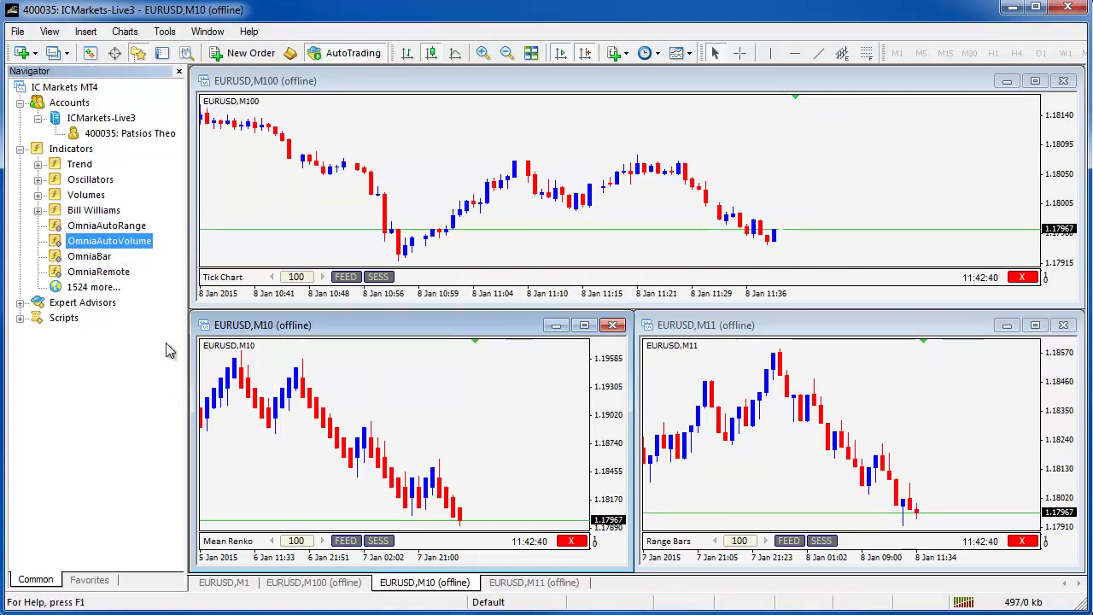
pyautogui.moveTo(109, 243); pyautogui.dragTo(453, 188)
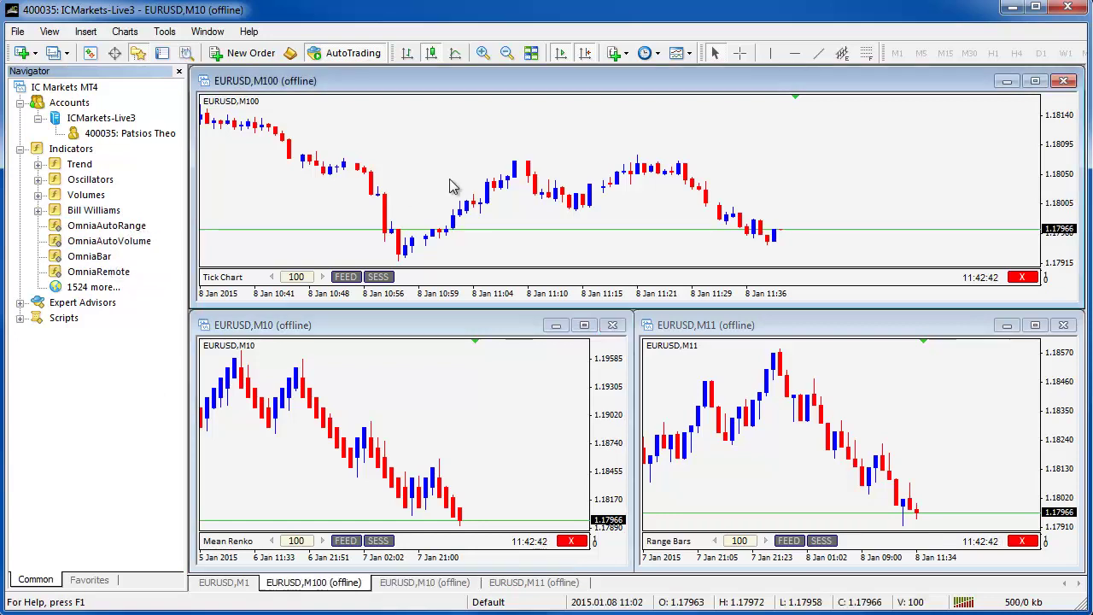
pyautogui.click(106, 229)
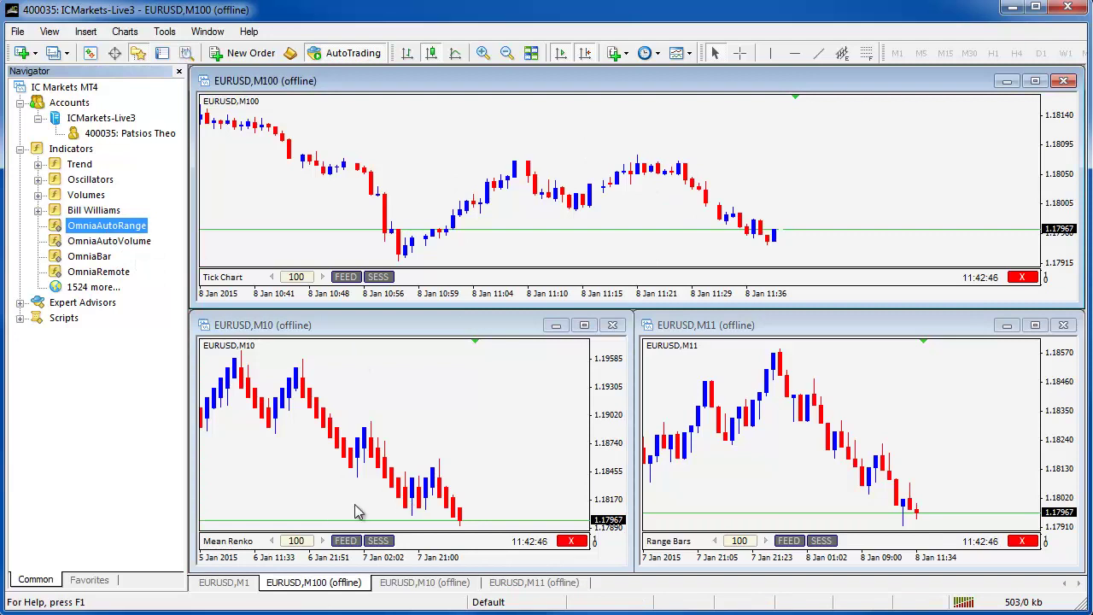
pyautogui.click(258, 541)
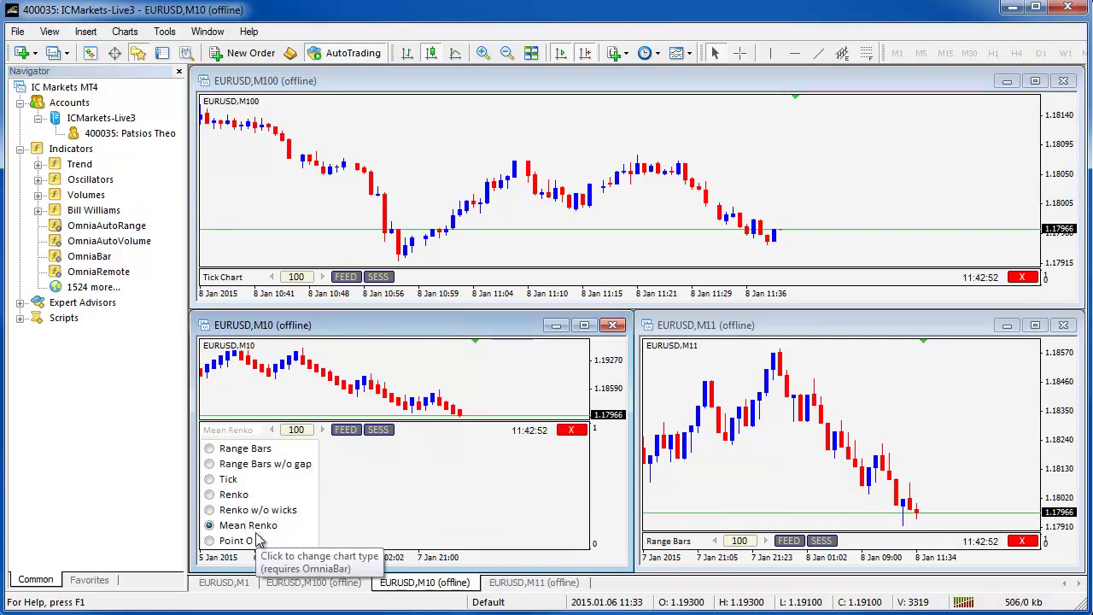
pyautogui.click(228, 430)
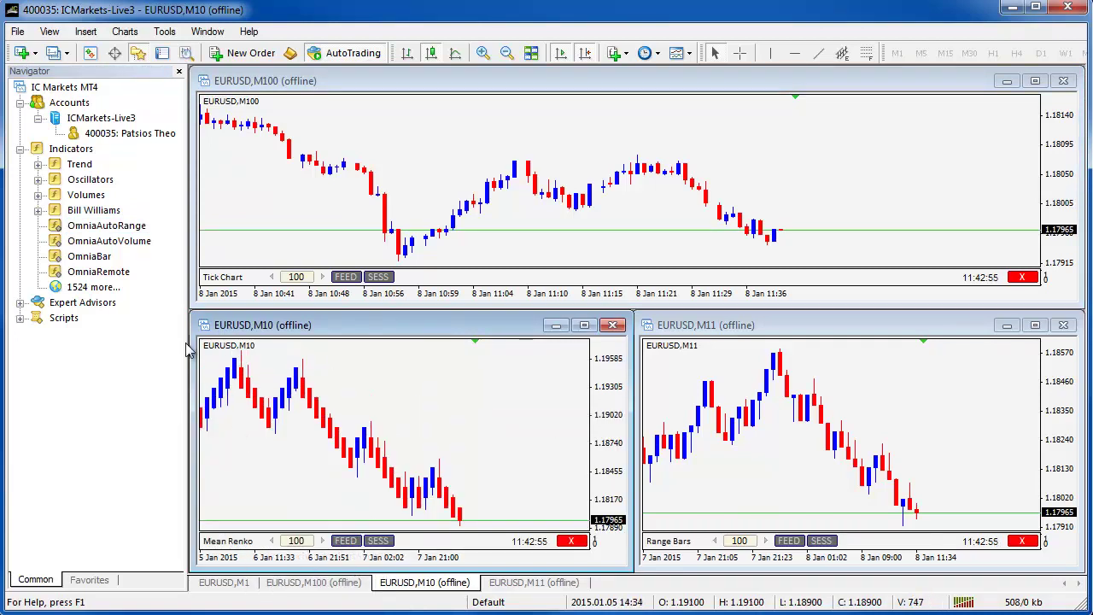
pyautogui.click(115, 227)
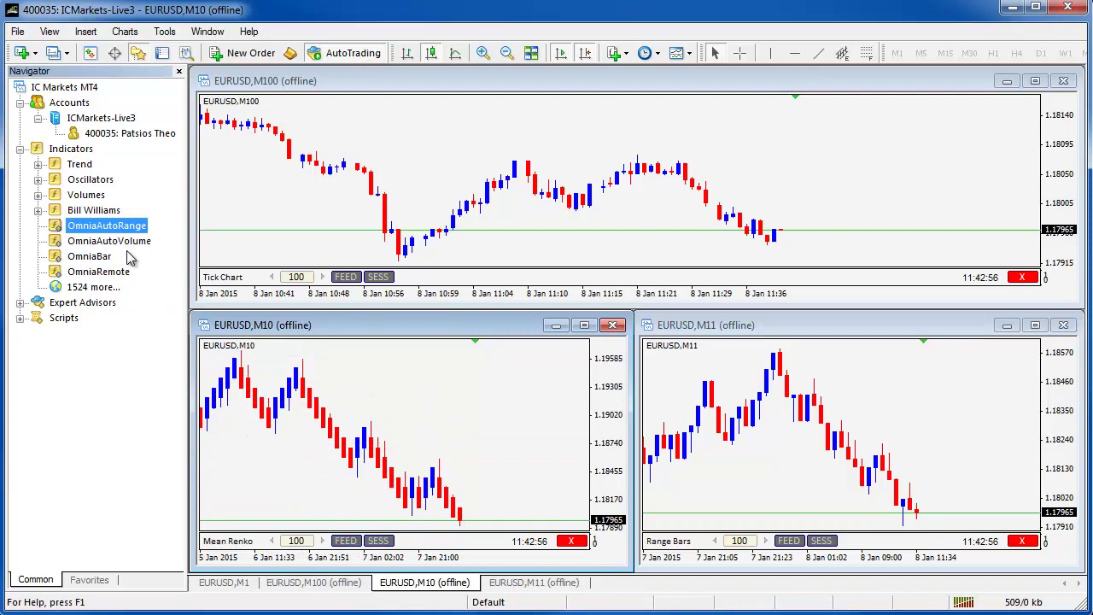
pyautogui.click(496, 175)
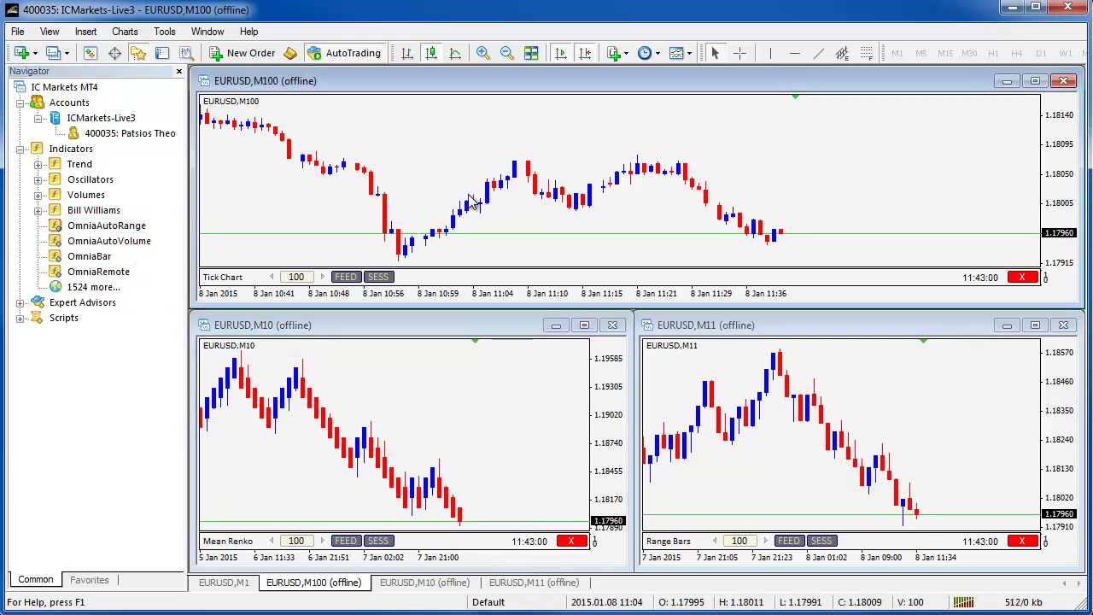
# Add the OmniaAutoVolume indicator to the EURUSD,M100 tick chart and review its candle time, interval and refresh inputs.
pyautogui.click(107, 244)
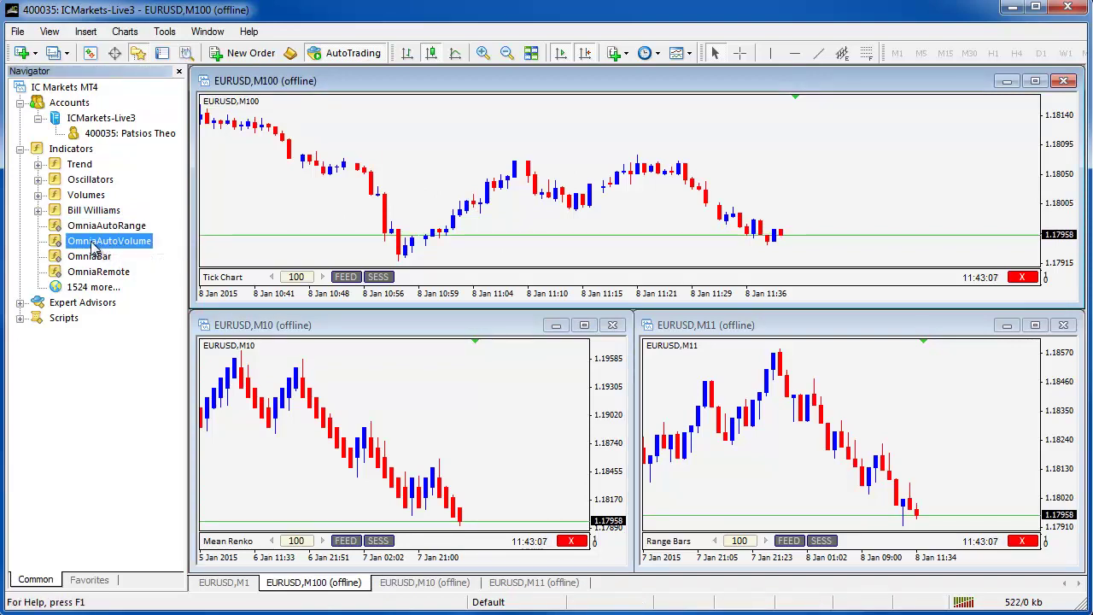
pyautogui.moveTo(96, 246); pyautogui.dragTo(654, 202)
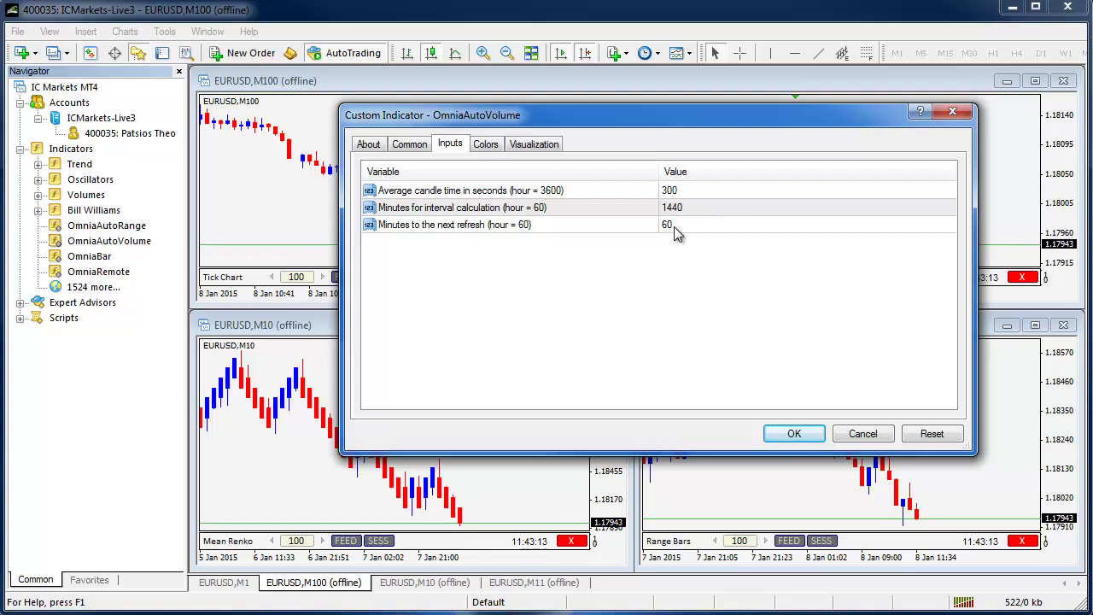
pyautogui.click(530, 190)
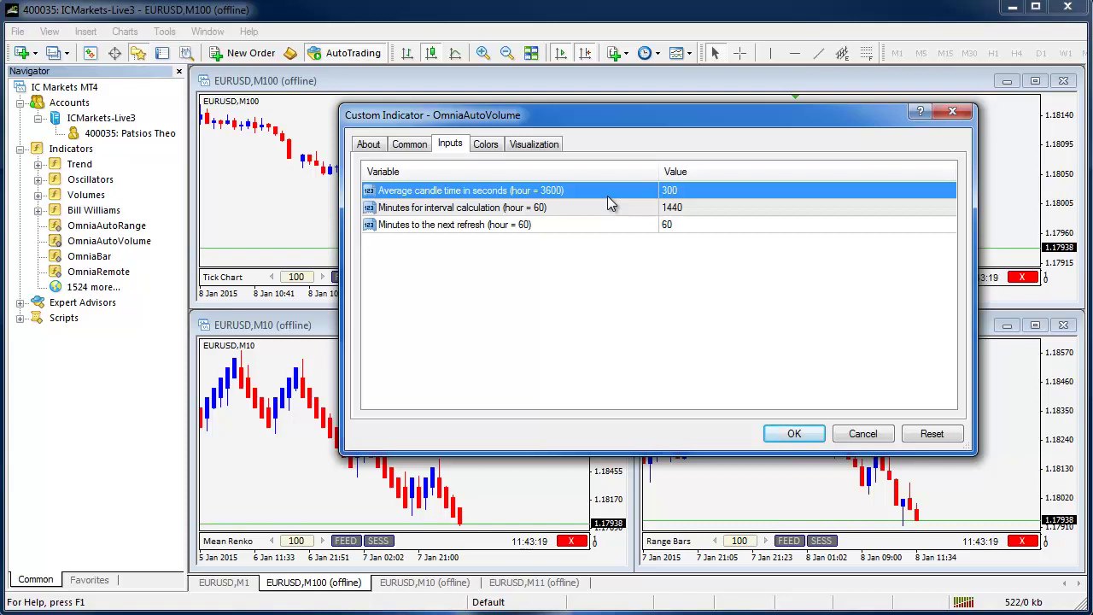
pyautogui.click(700, 208)
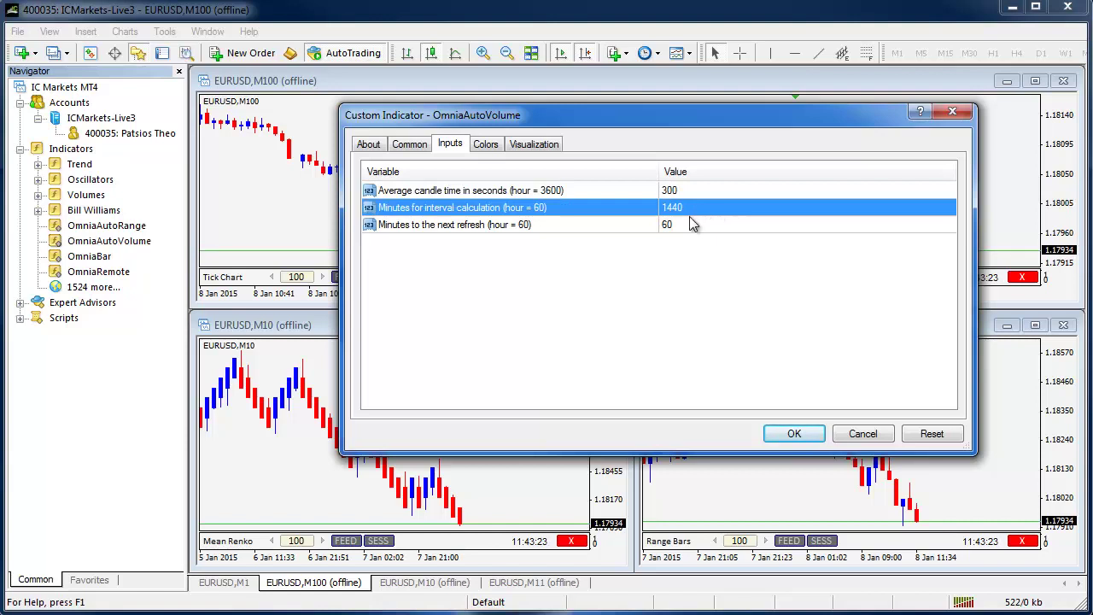
pyautogui.click(702, 229)
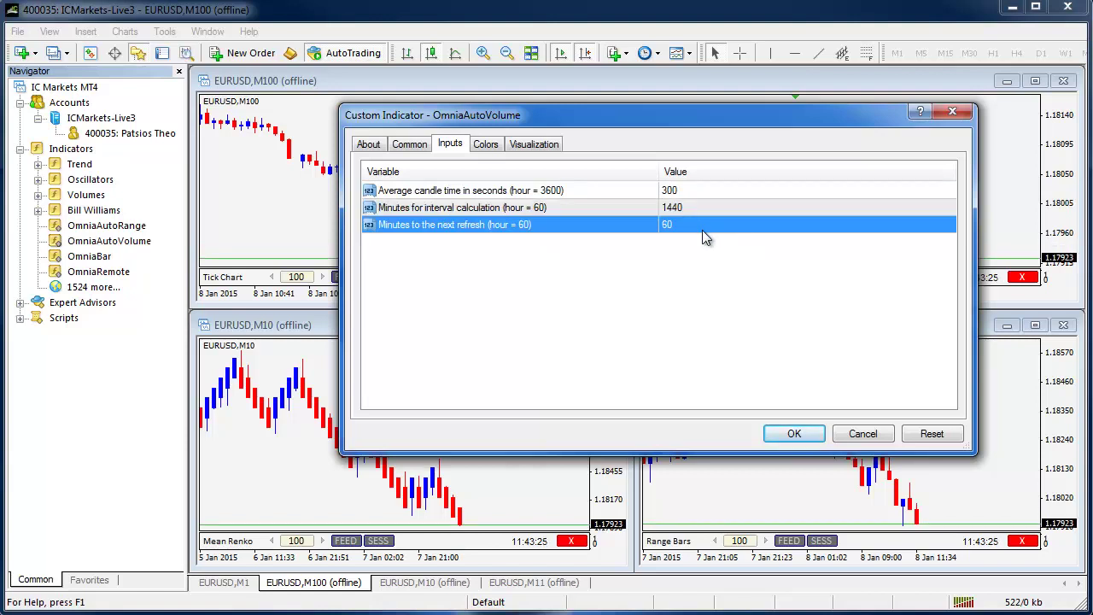
# Set OmniaAutoVolume's minutes for interval calculation to 28800 and minutes to the next refresh to 1440.
pyautogui.click(685, 204)
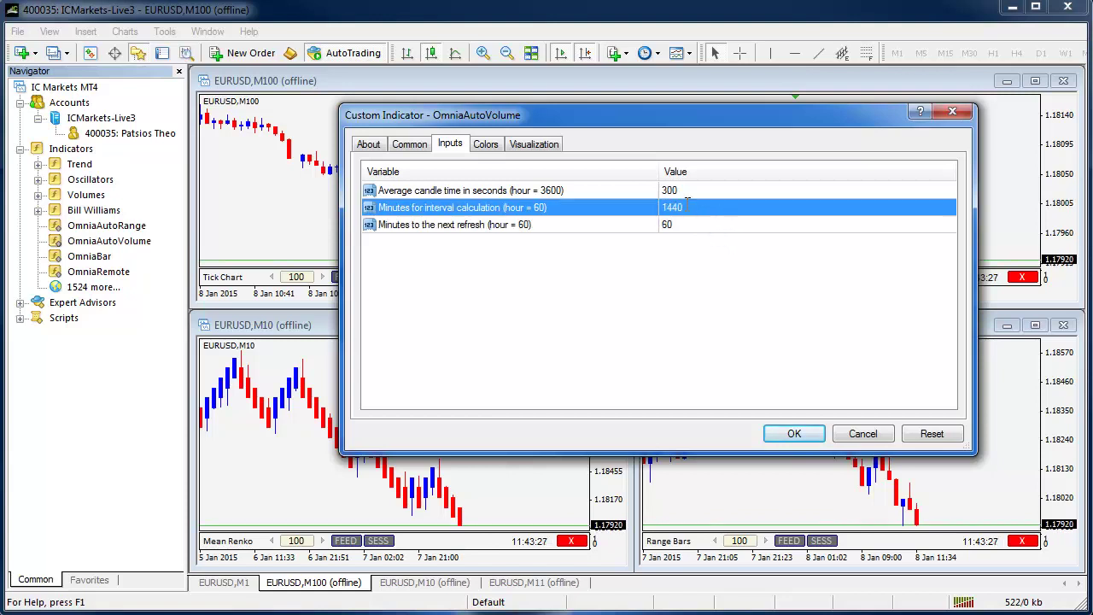
pyautogui.click(720, 206)
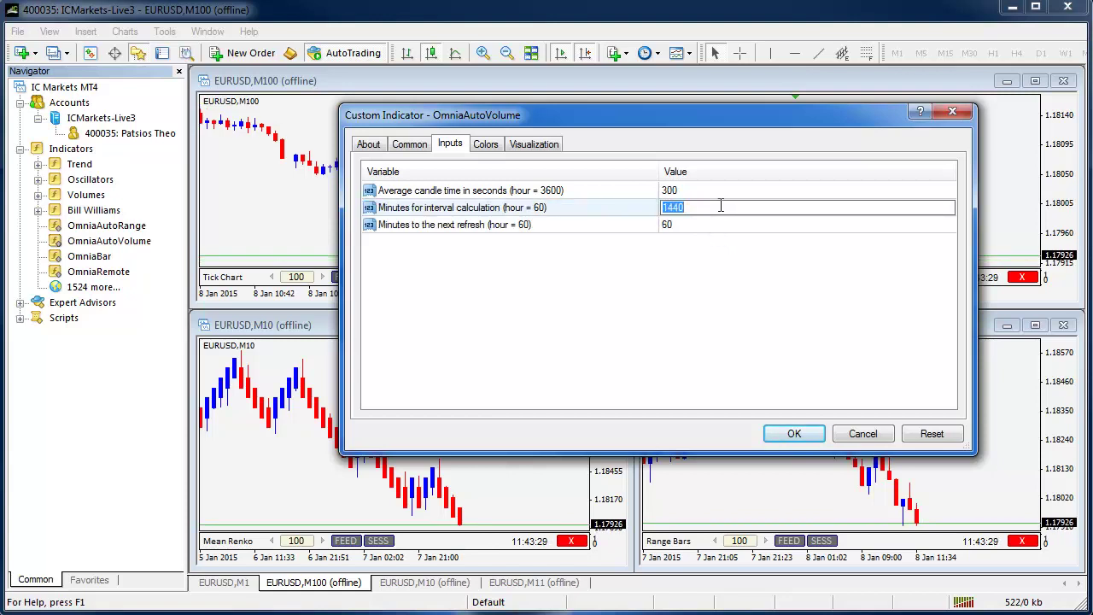
pyautogui.write('28800')
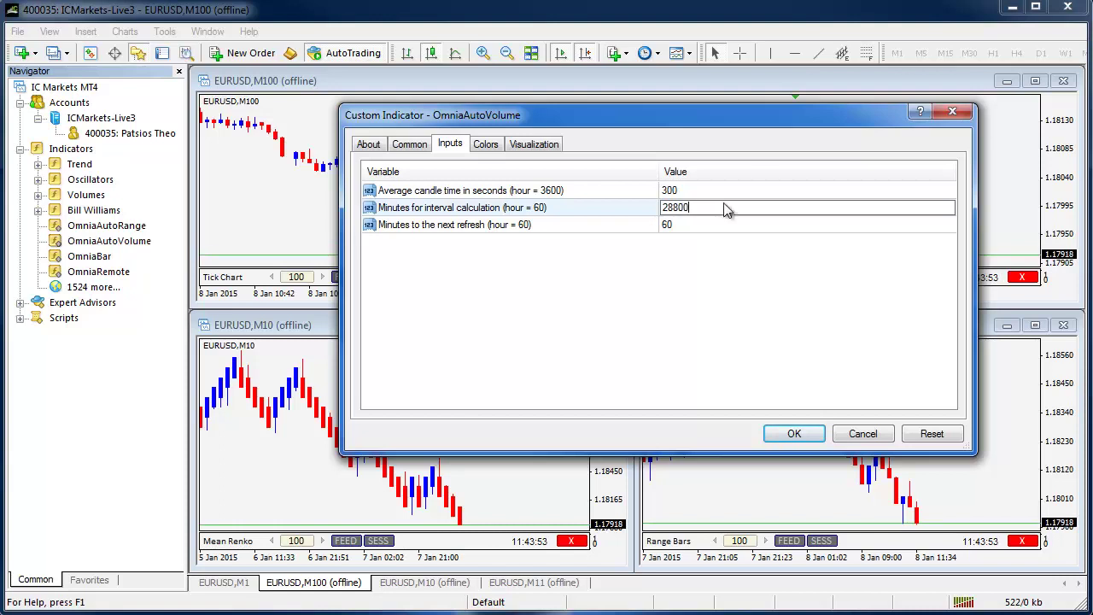
pyautogui.click(688, 223)
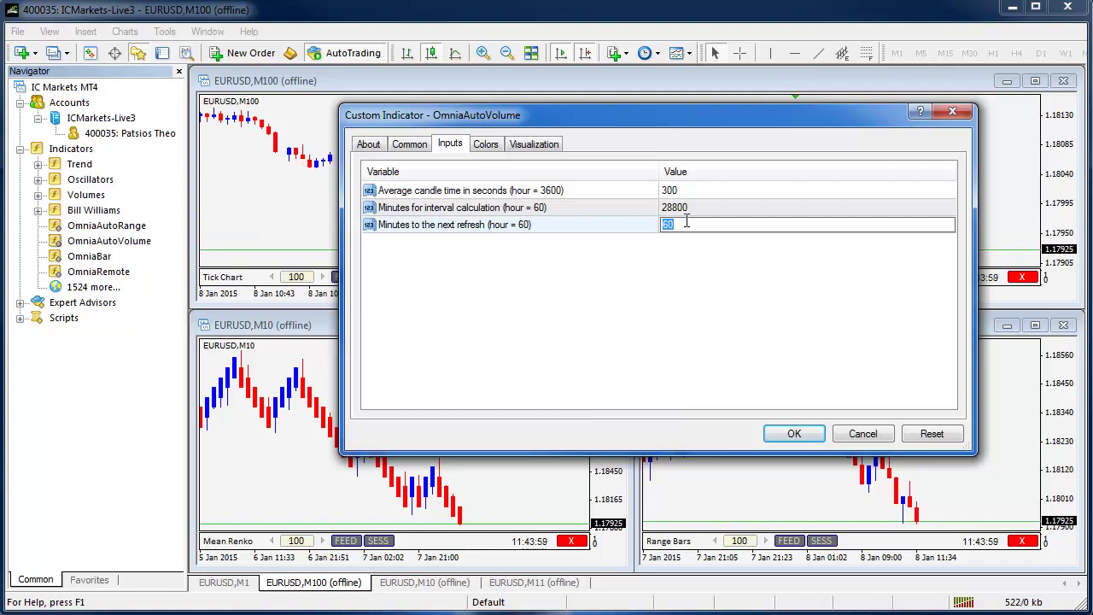
pyautogui.write('144')
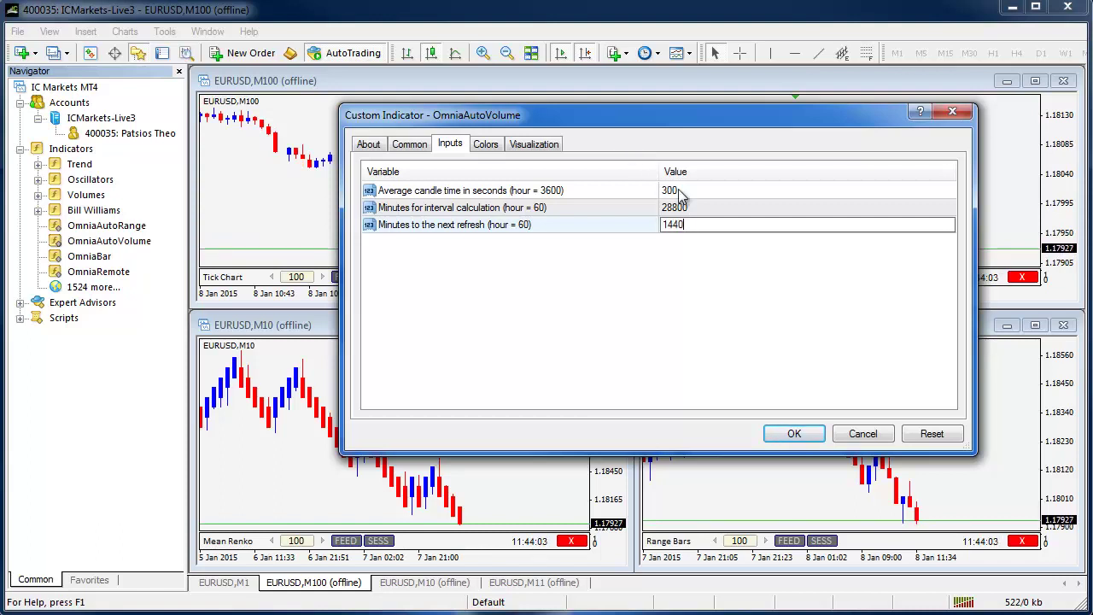
# Check the OmniaAutoVolume inputs, keep the average candle time at 300 seconds, and apply the indicator to the M100 chart.
pyautogui.doubleClick(684, 191)
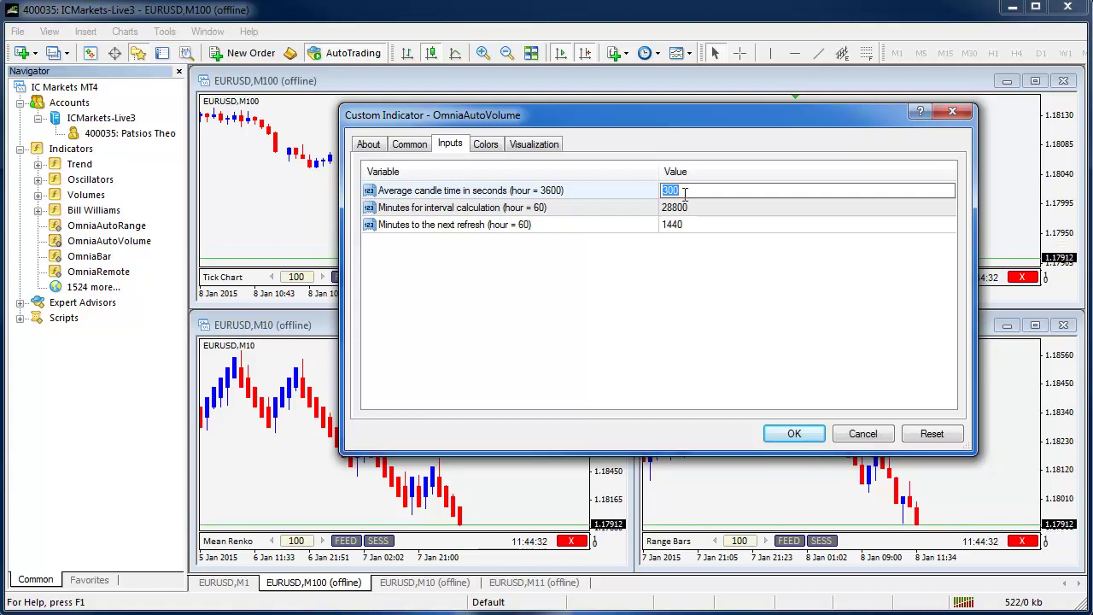
pyautogui.click(698, 250)
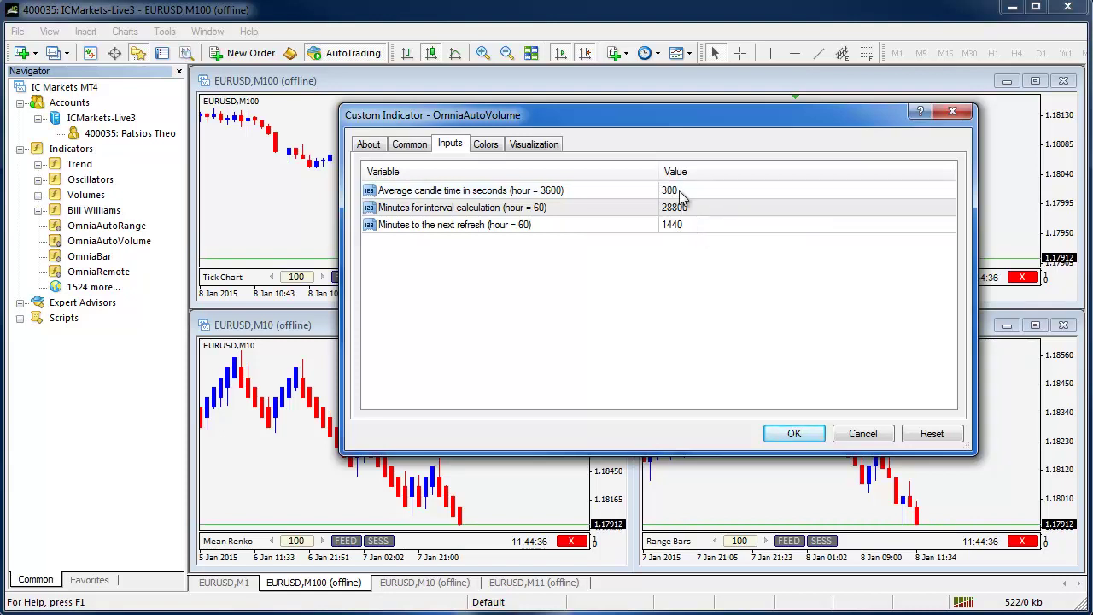
pyautogui.click(713, 208)
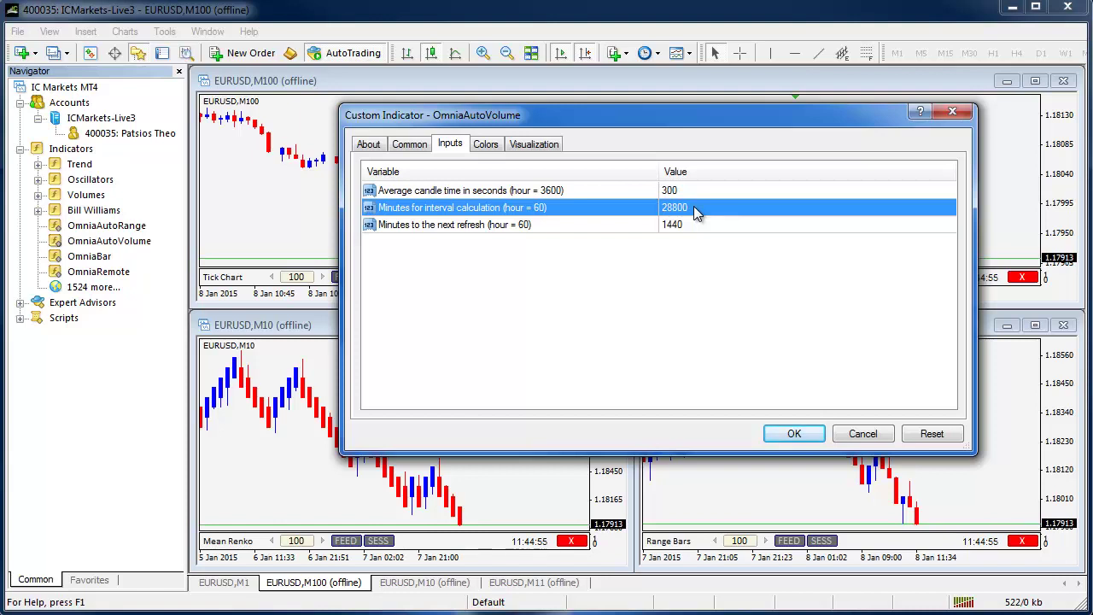
pyautogui.click(686, 223)
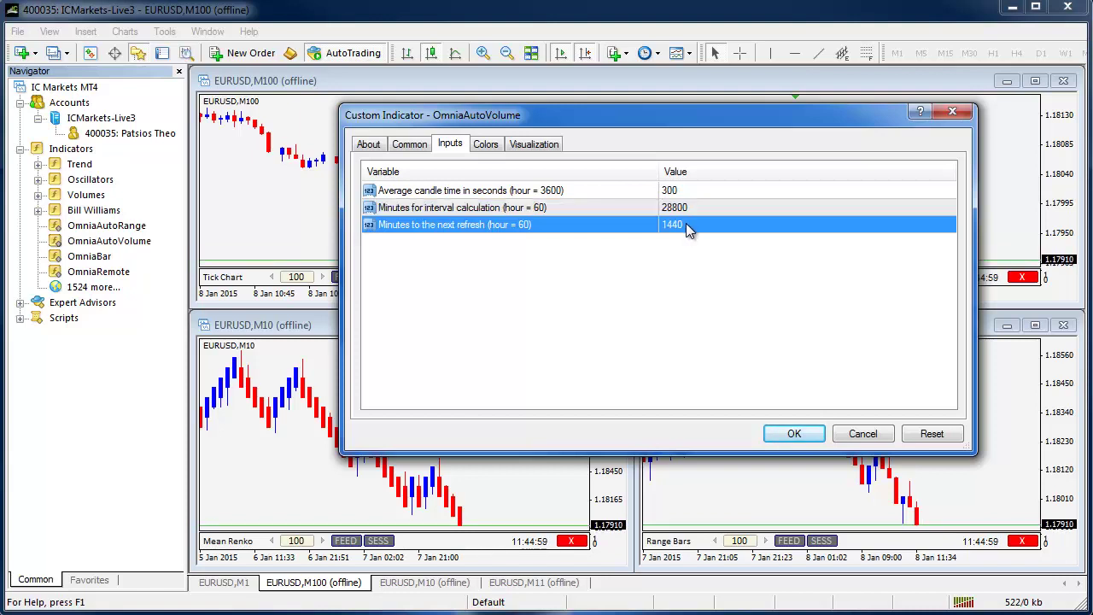
pyautogui.click(682, 192)
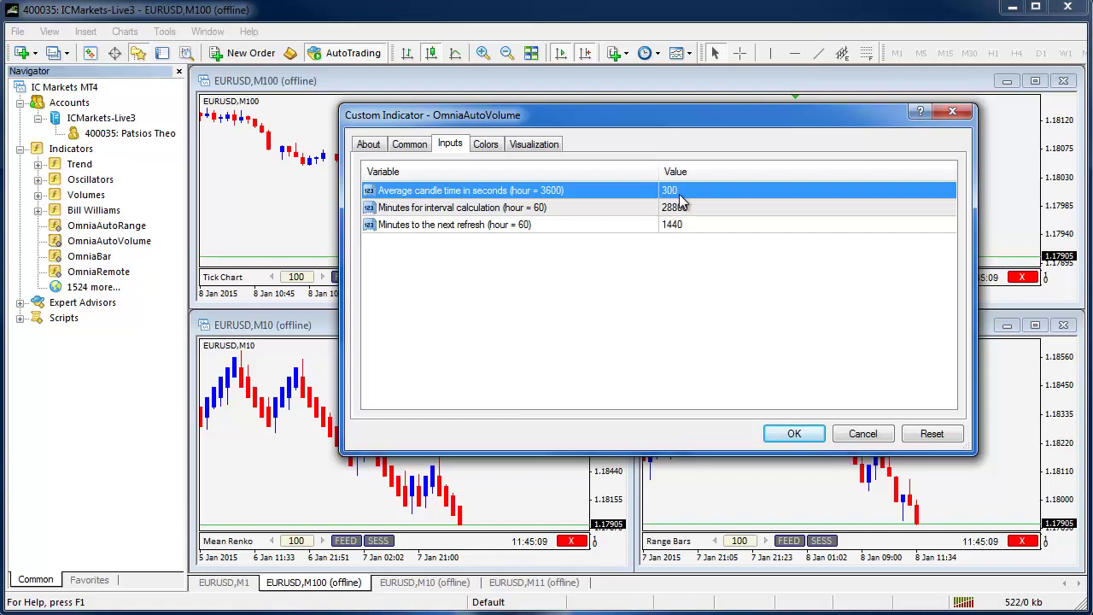
pyautogui.click(791, 433)
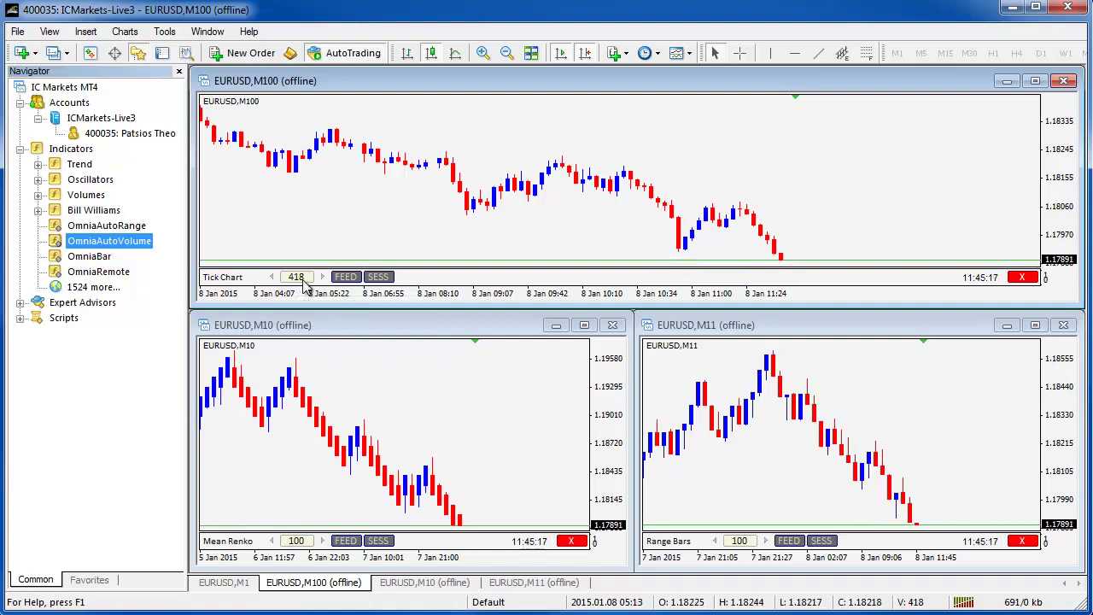
pyautogui.click(546, 210)
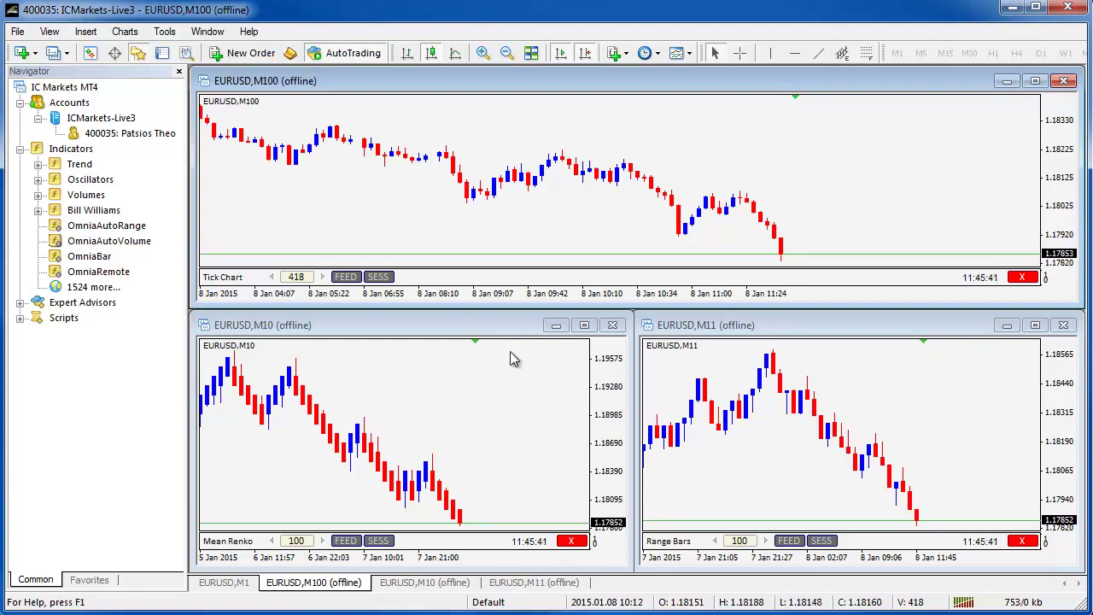
# Add the OmniaAutoRange indicator to the EURUSD,M10 Mean Renko chart.
pyautogui.click(438, 395)
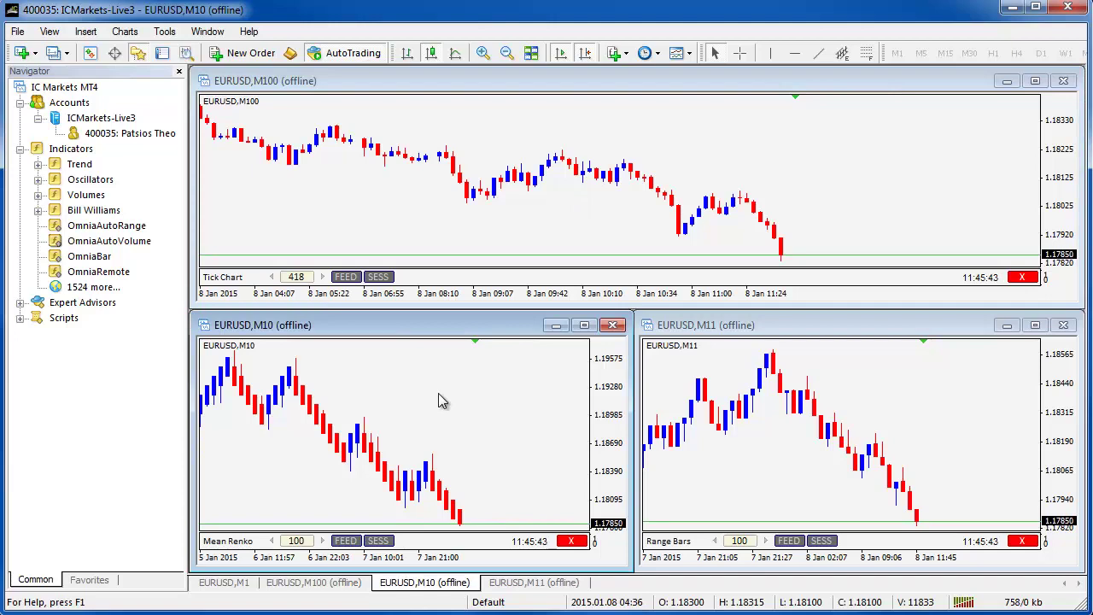
pyautogui.click(118, 227)
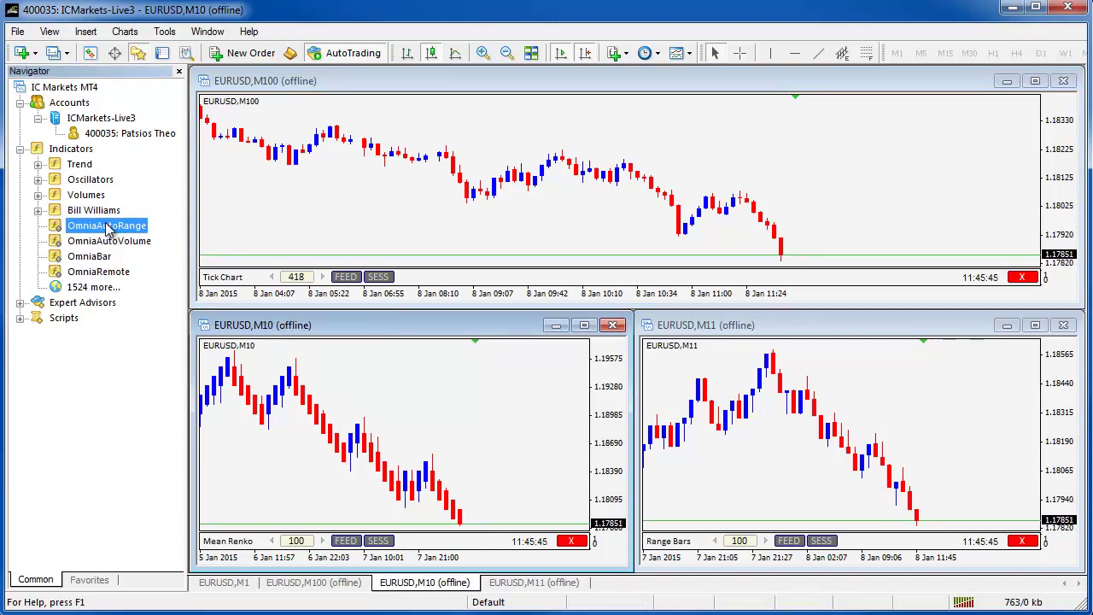
pyautogui.moveTo(118, 231); pyautogui.dragTo(463, 398)
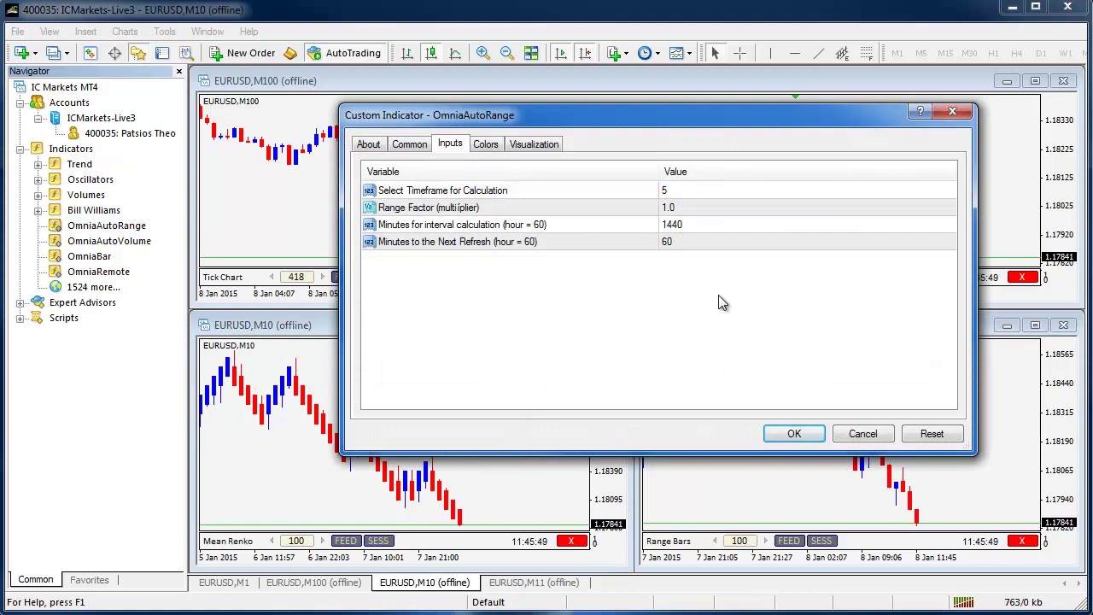
# Set OmniaAutoRange's minutes for interval calculation to 28800 and minutes to the next refresh to 1440.
pyautogui.click(515, 227)
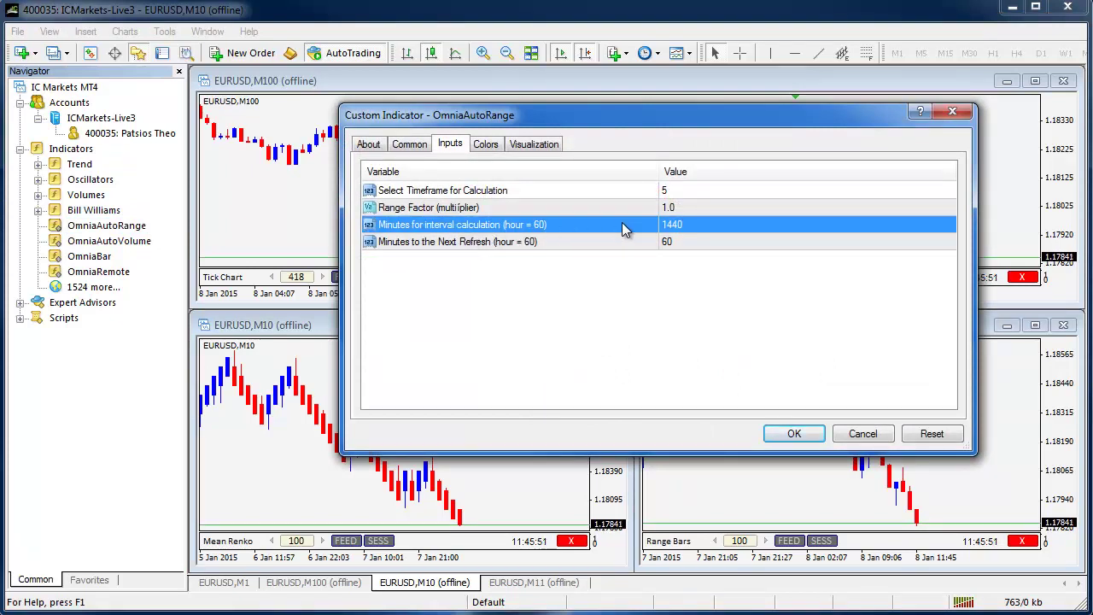
pyautogui.click(691, 225)
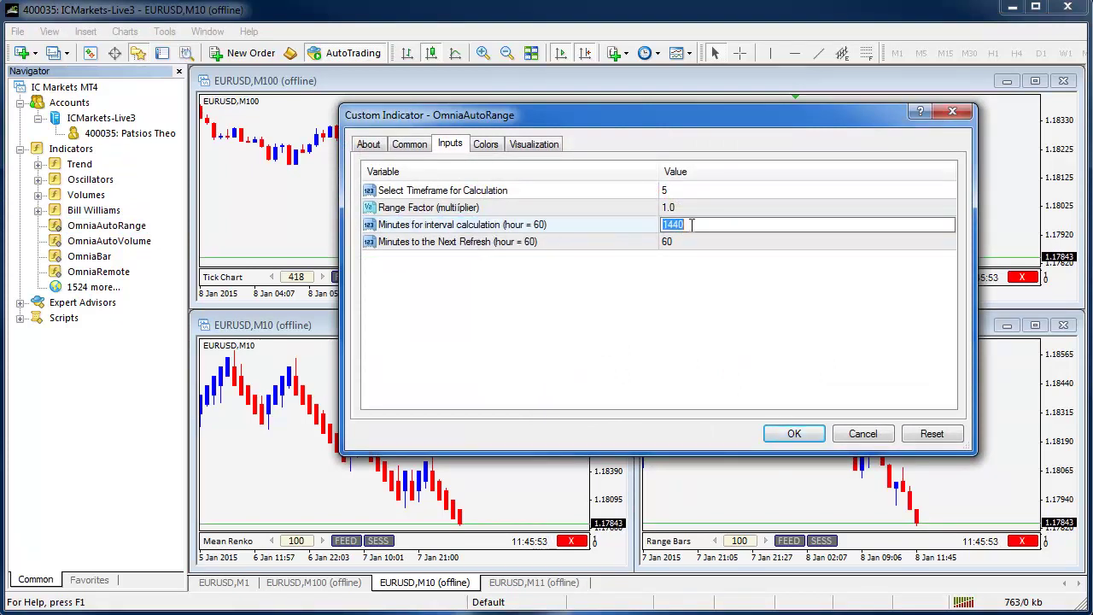
pyautogui.write('28800')
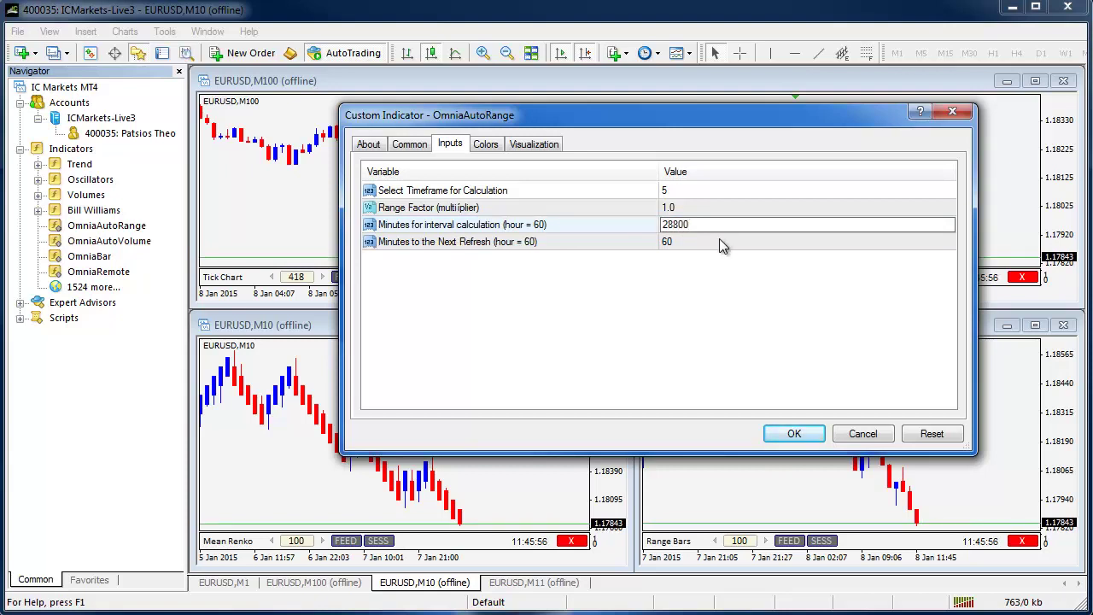
pyautogui.click(716, 240)
pyautogui.click(713, 240)
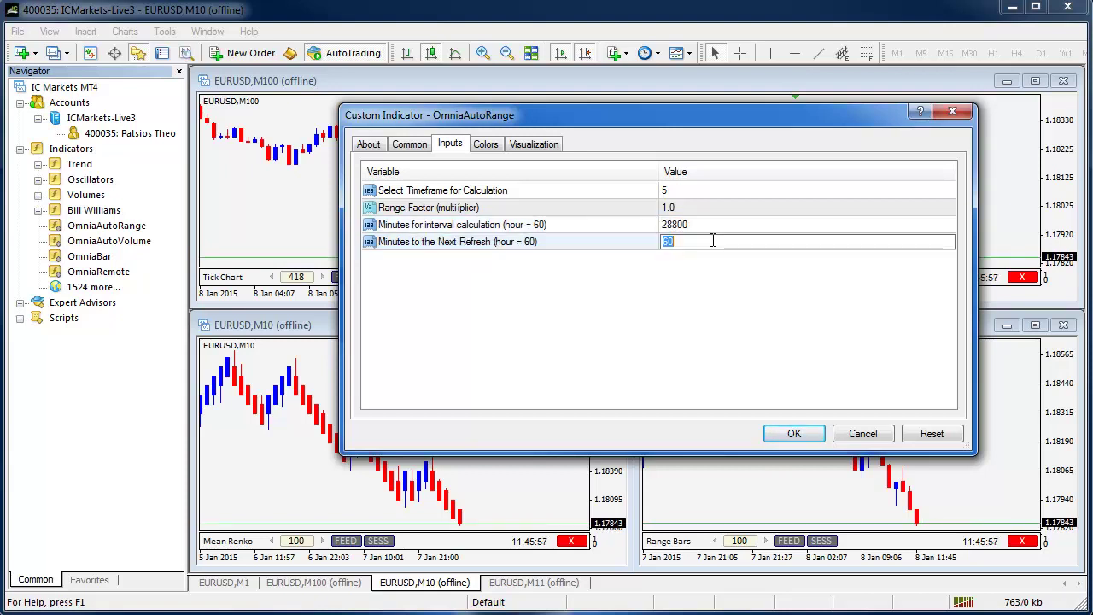
pyautogui.write('144')
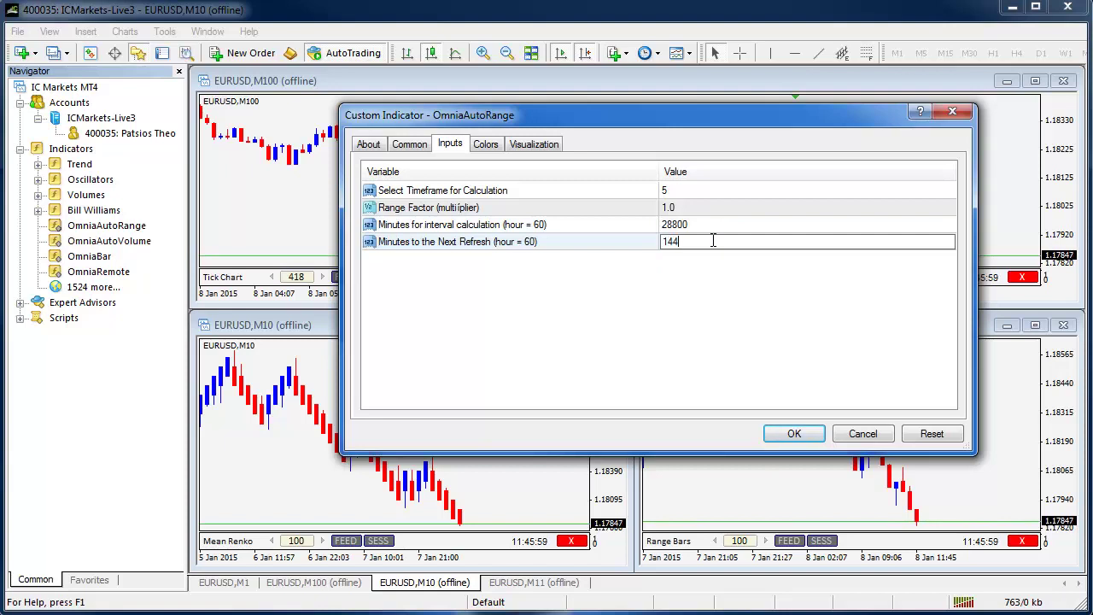
pyautogui.press('Return')
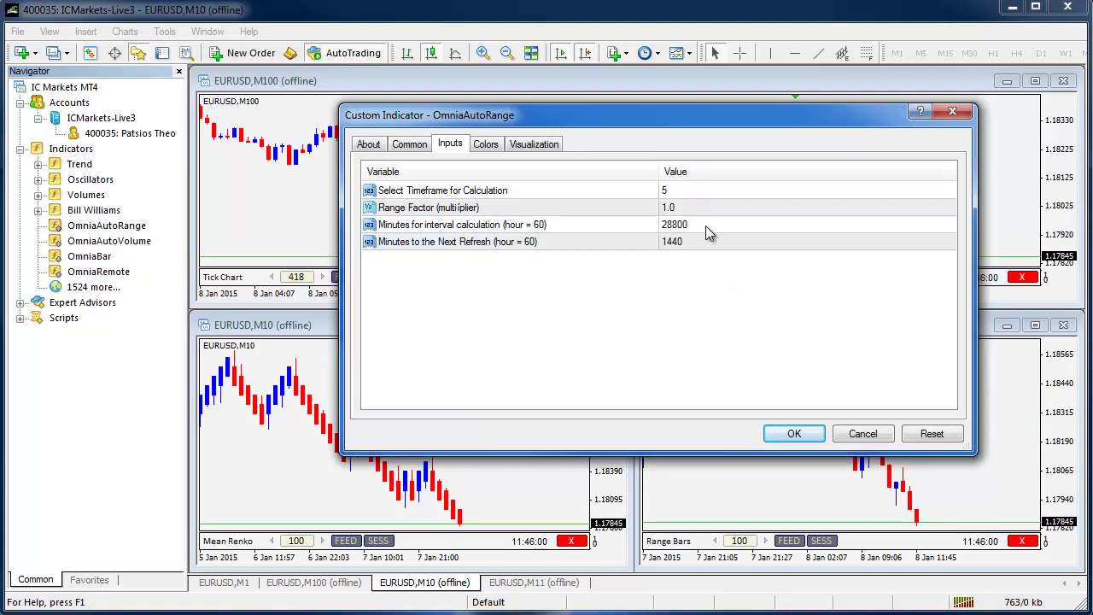
# Set OmniaAutoRange's timeframe for calculation to 30 and its range factor to 0.5, and check the entered inputs.
pyautogui.doubleClick(681, 190)
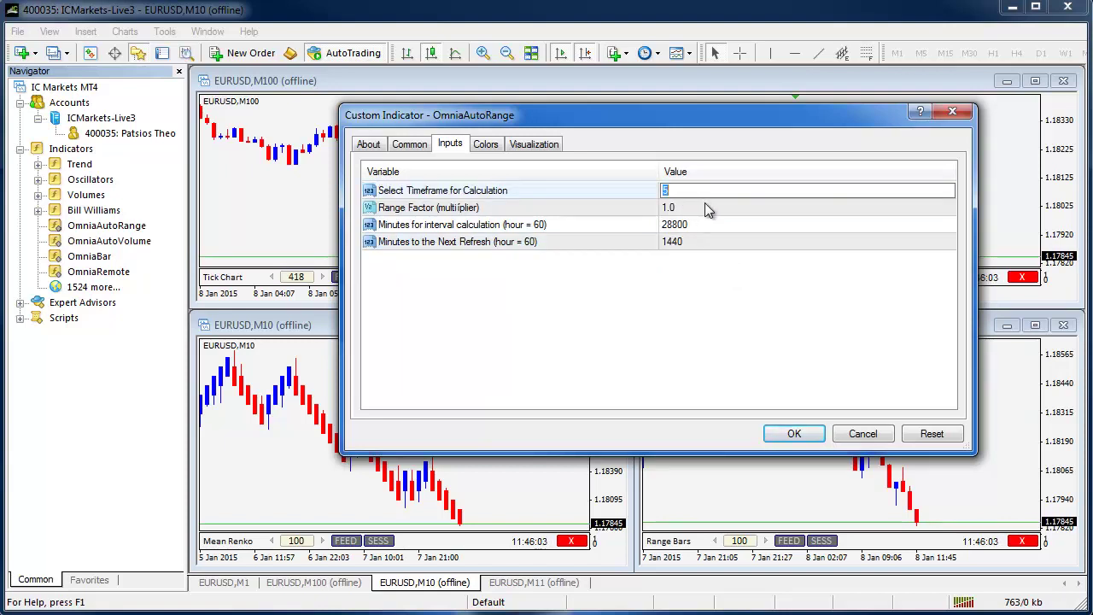
pyautogui.write('30')
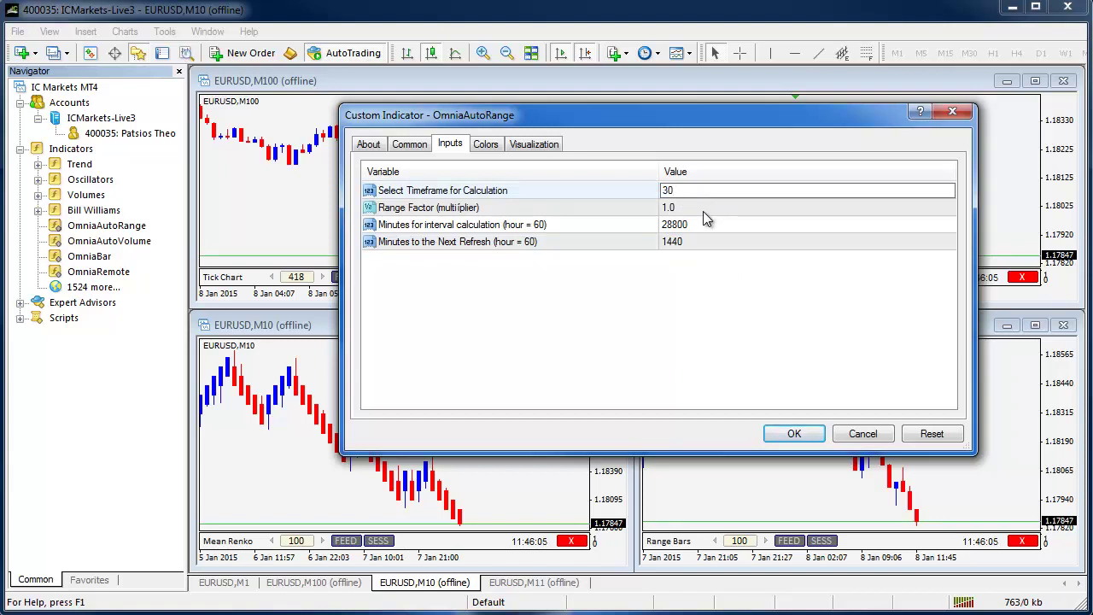
pyautogui.click(665, 305)
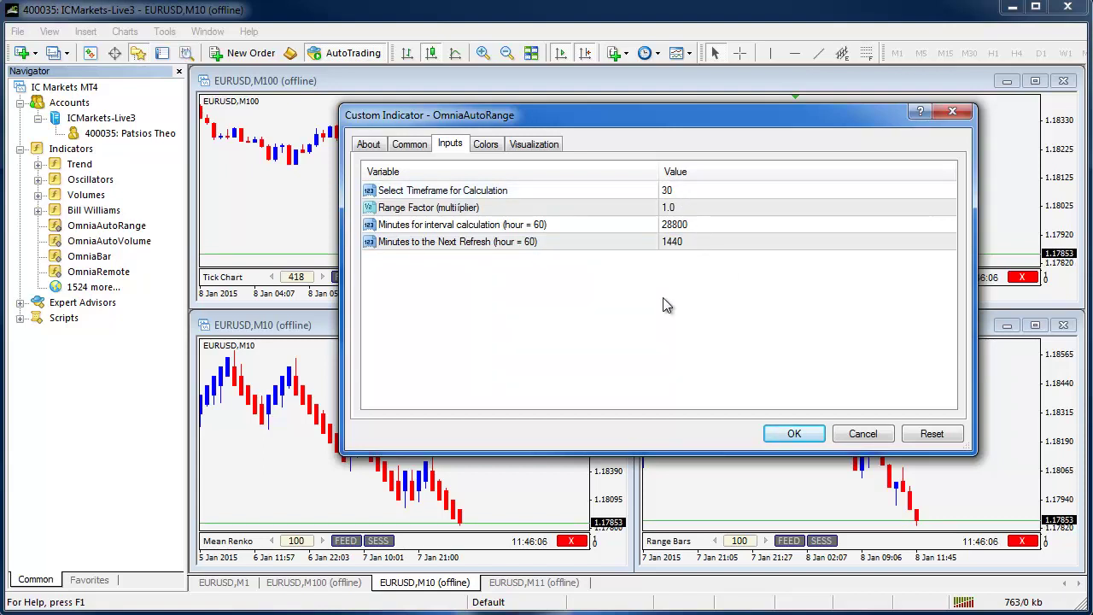
pyautogui.click(676, 210)
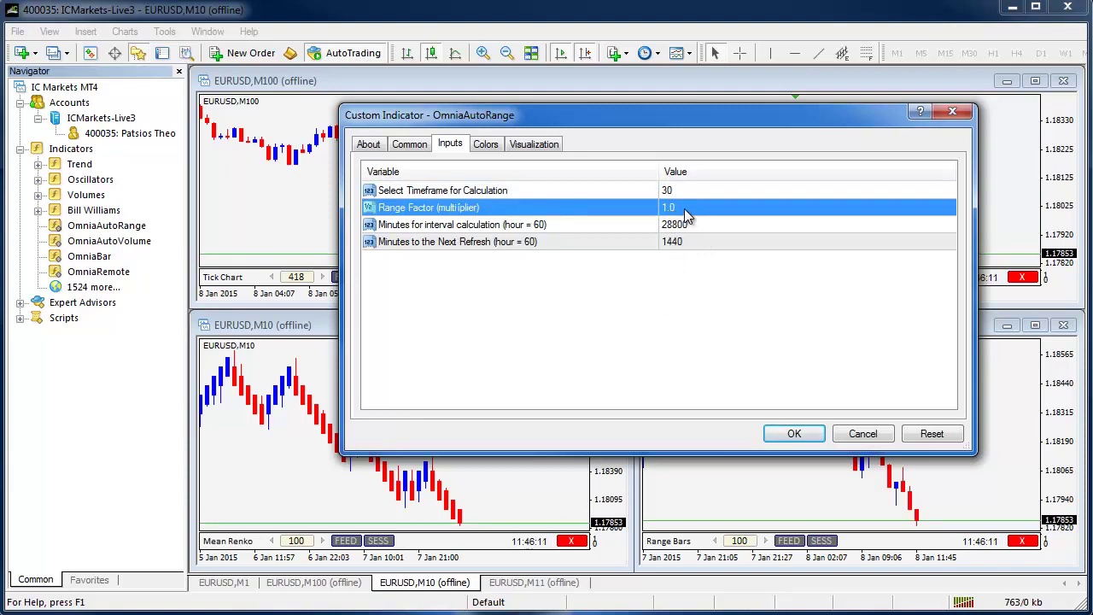
pyautogui.click(684, 209)
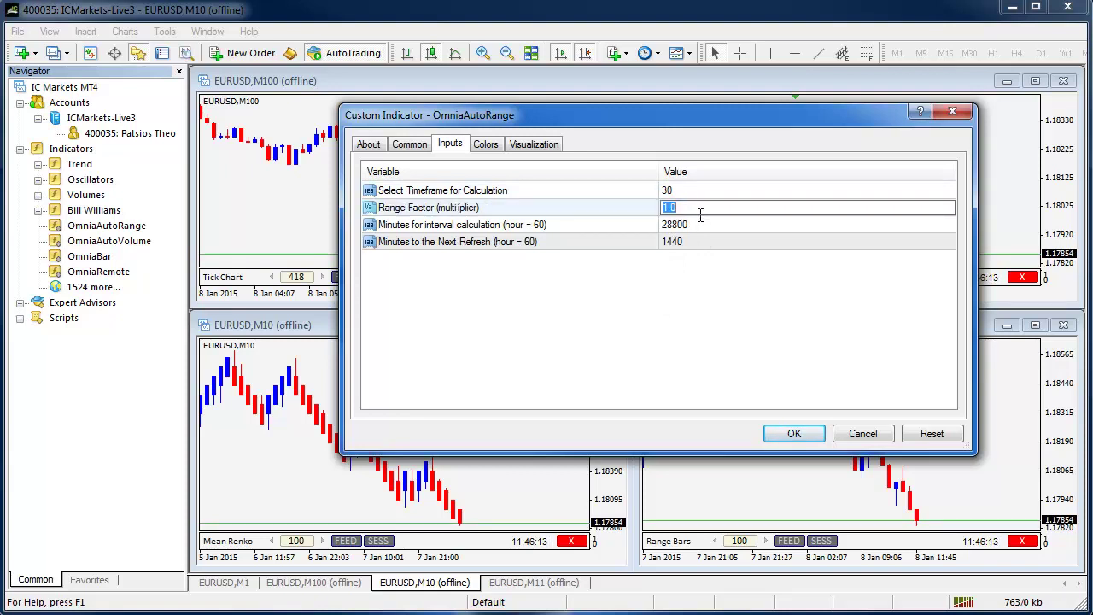
pyautogui.write('0.5')
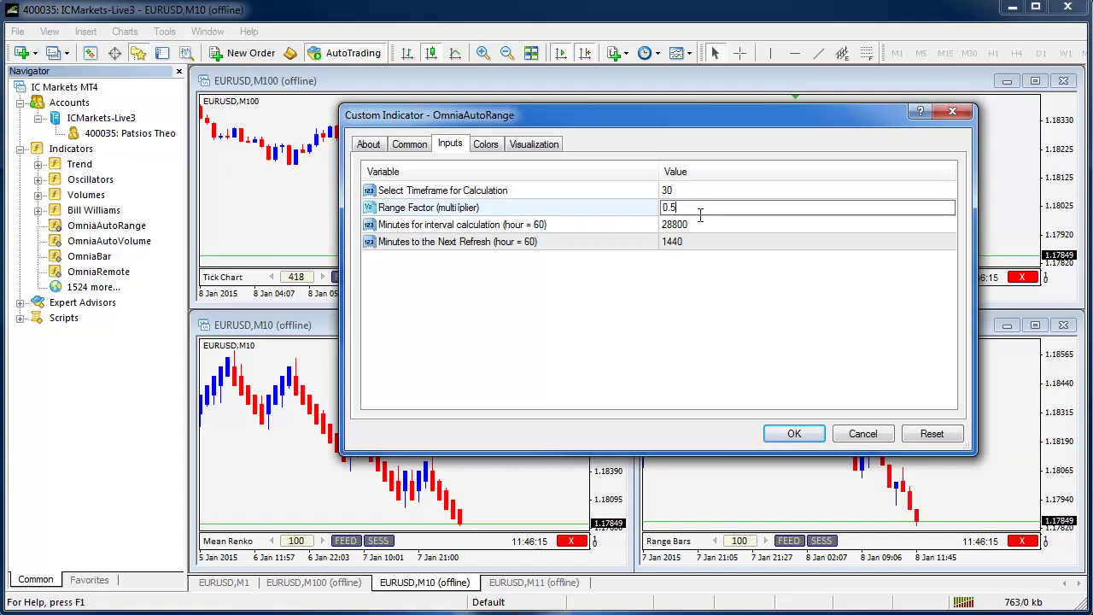
pyautogui.click(707, 275)
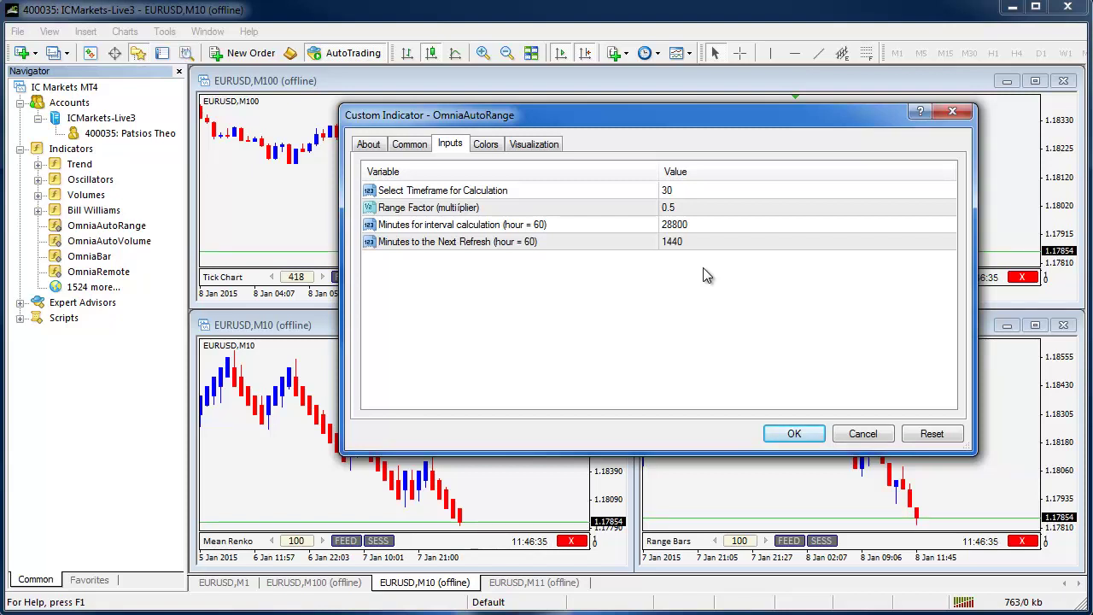
pyautogui.click(688, 210)
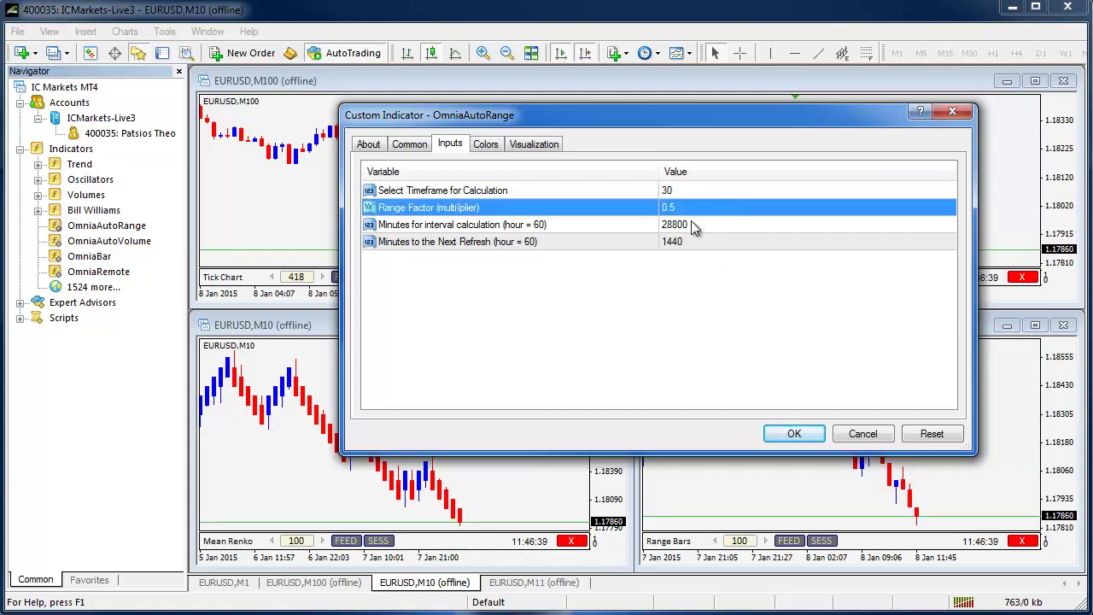
pyautogui.click(692, 224)
pyautogui.click(686, 287)
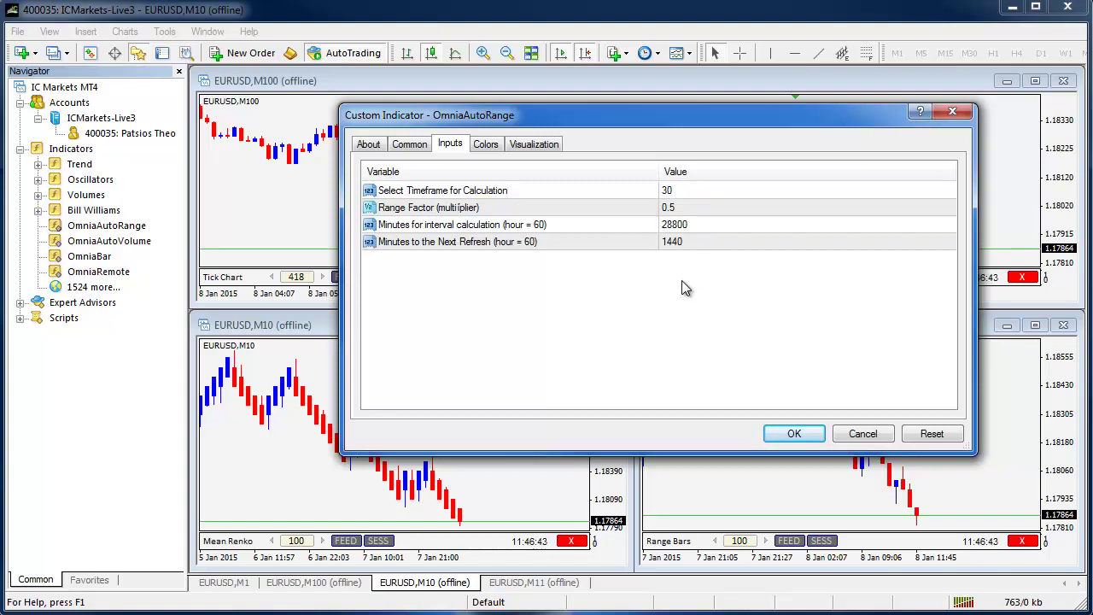
# Review the OmniaAutoRange inputs, apply the indicator to the EURUSD,M10 Mean Renko chart and check its bar size.
pyautogui.click(703, 225)
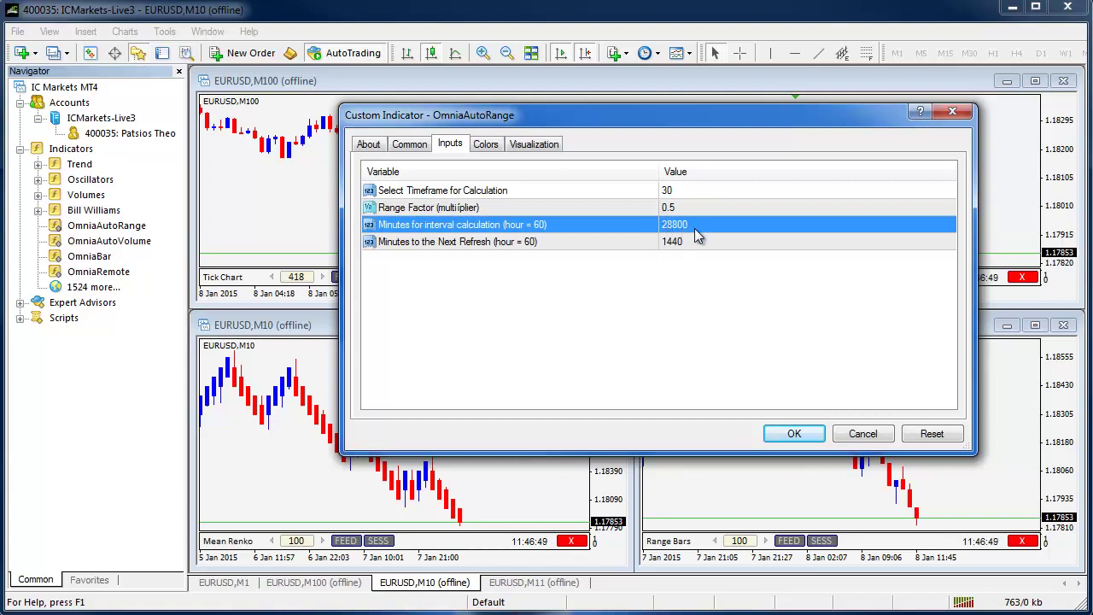
pyautogui.click(704, 241)
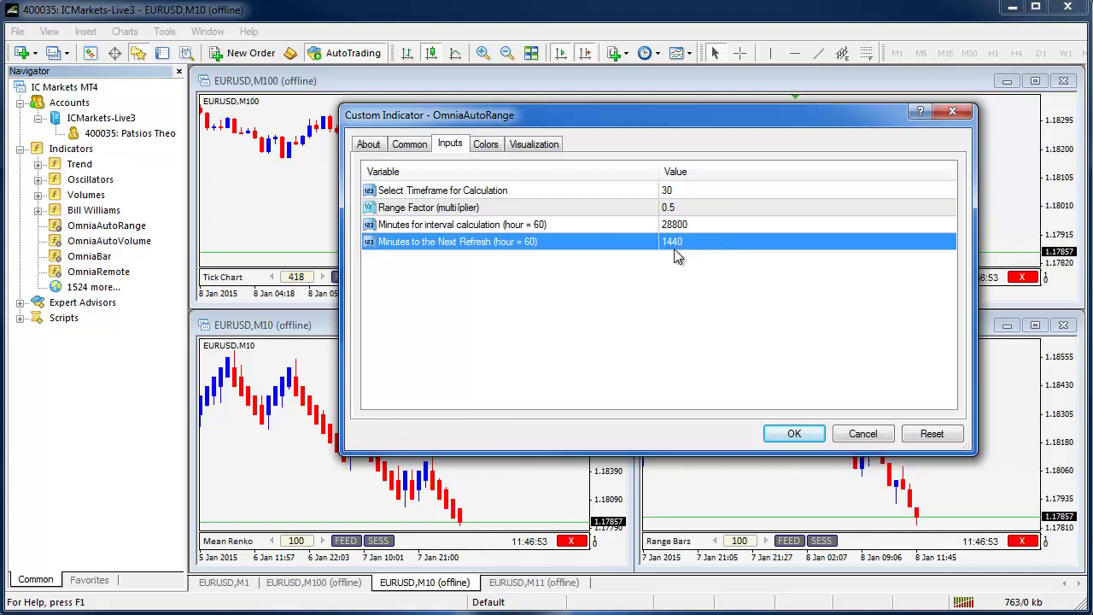
pyautogui.click(678, 190)
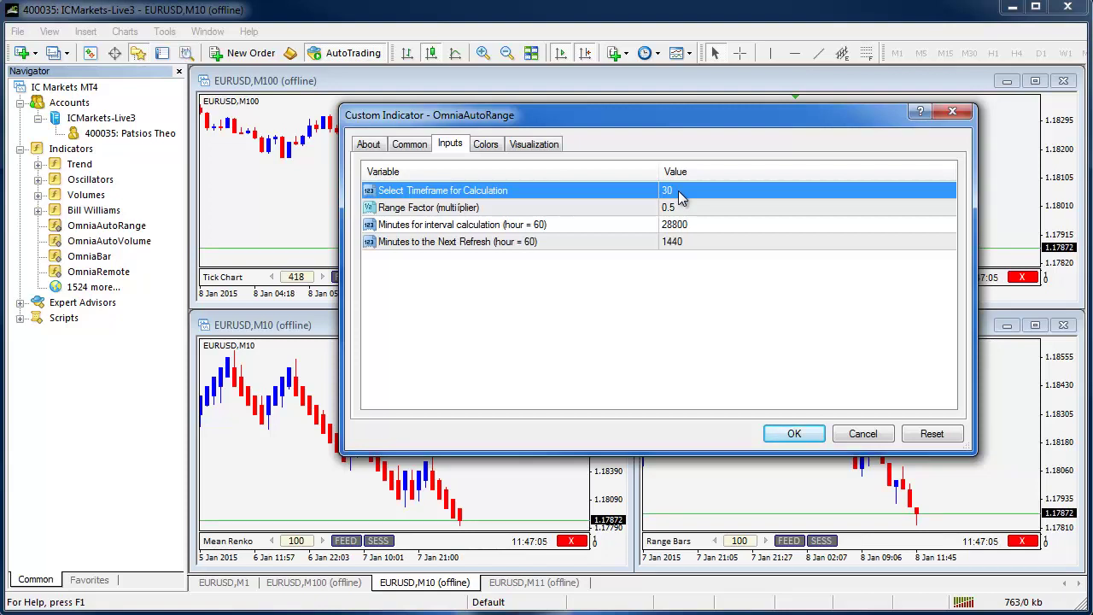
pyautogui.click(675, 211)
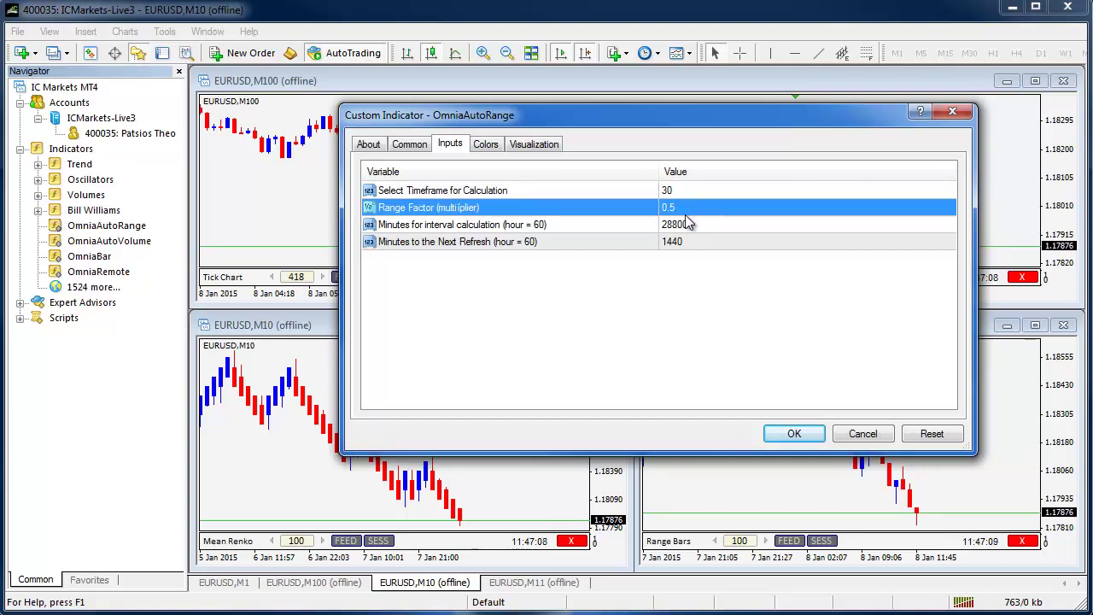
pyautogui.click(791, 432)
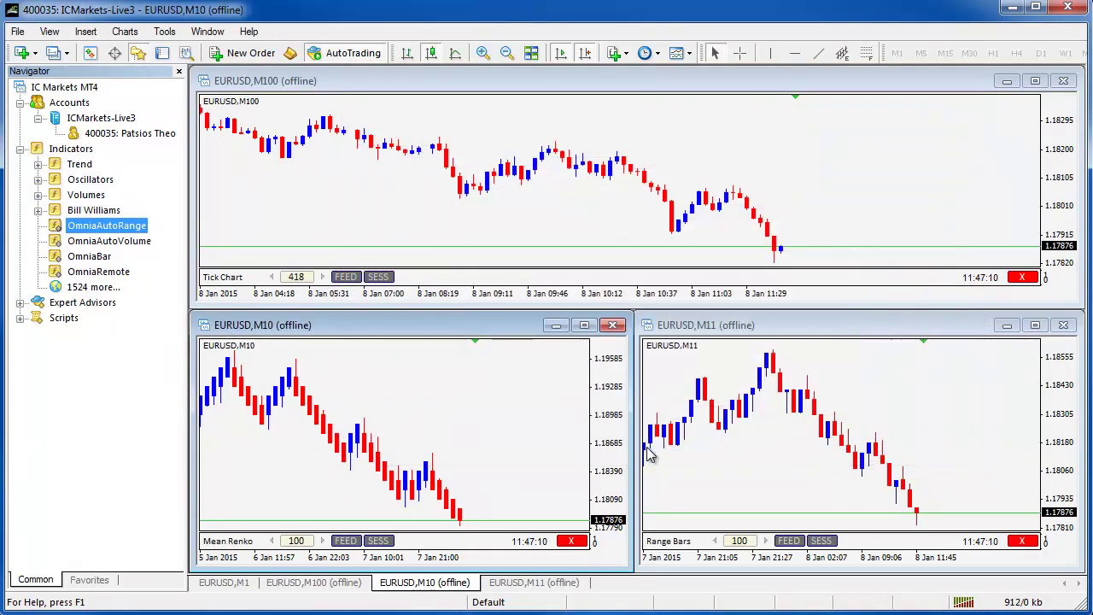
pyautogui.click(295, 541)
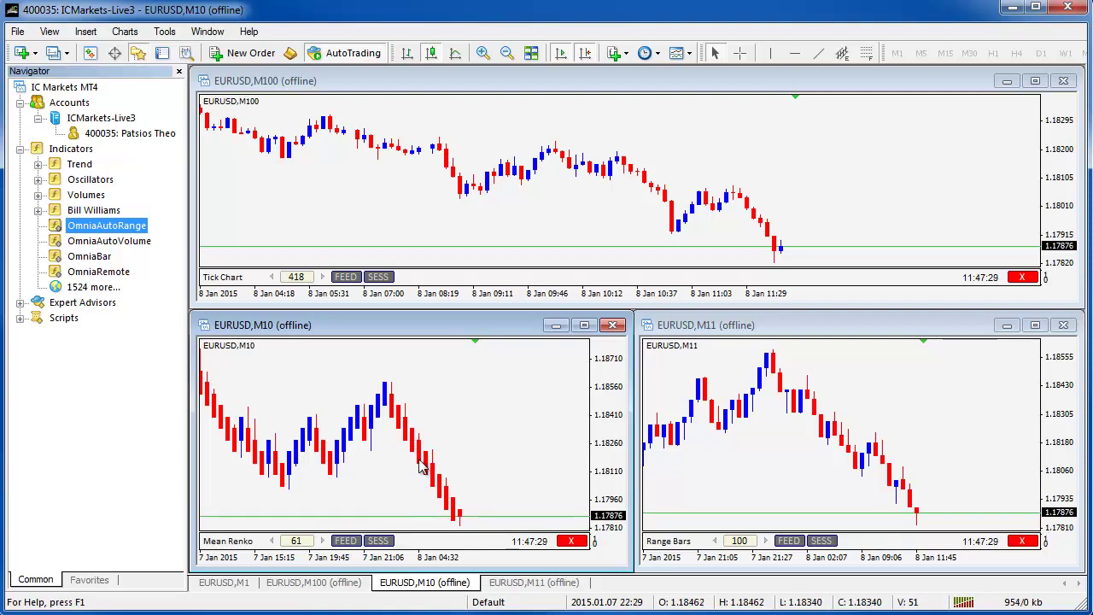
# Edit OmniaAutoRange on the EURUSD,M10 Mean Renko chart, setting the minutes to the next refresh to 7200.
pyautogui.rightClick(459, 415)
pyautogui.click(509, 458)
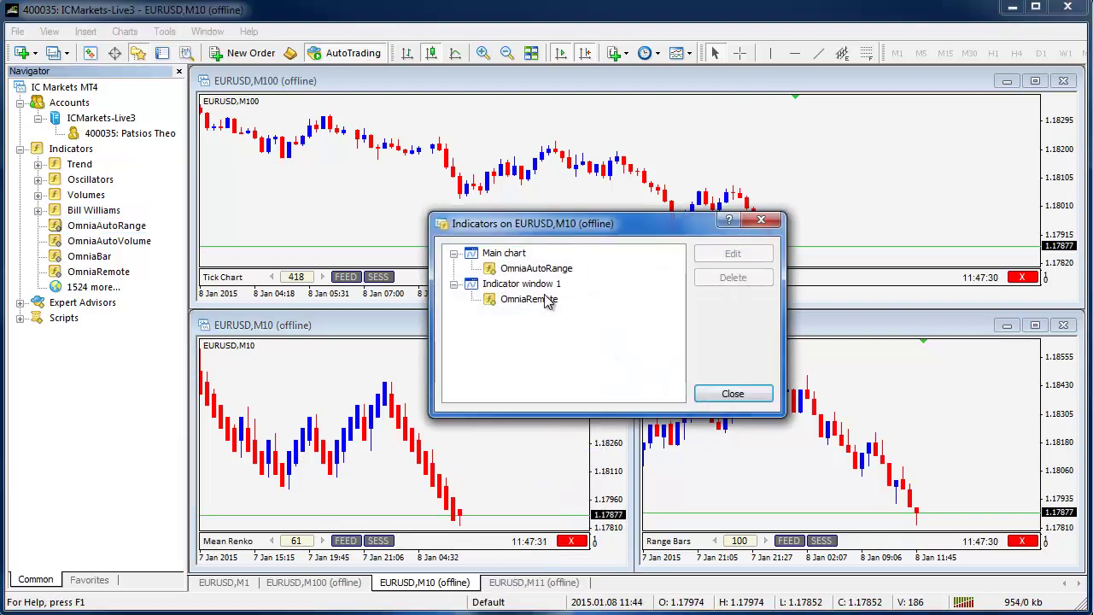
pyautogui.click(538, 298)
pyautogui.click(567, 271)
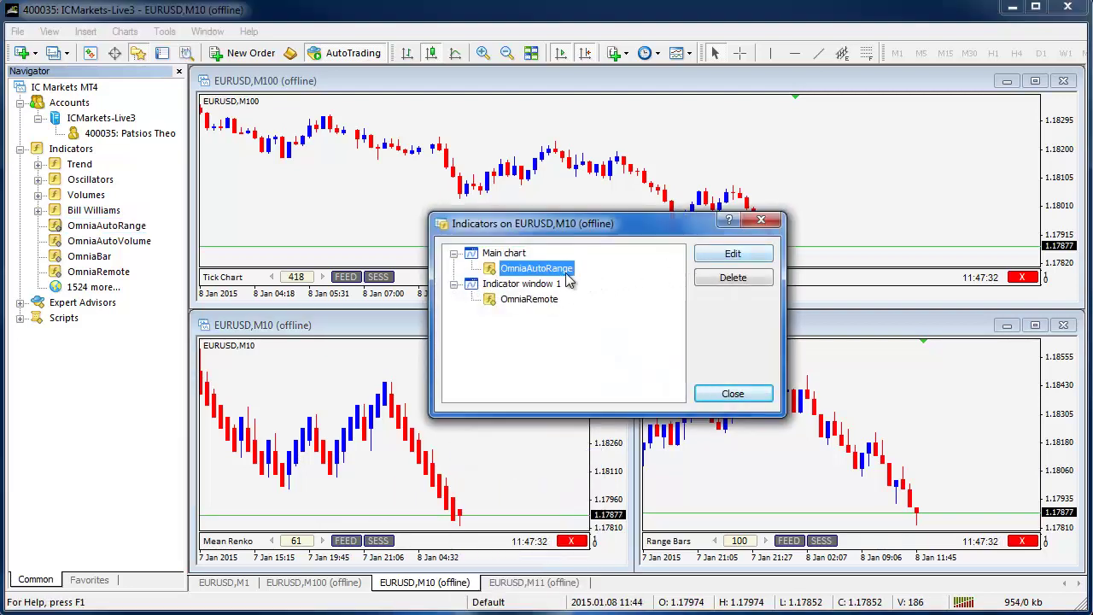
pyautogui.click(727, 256)
pyautogui.click(682, 242)
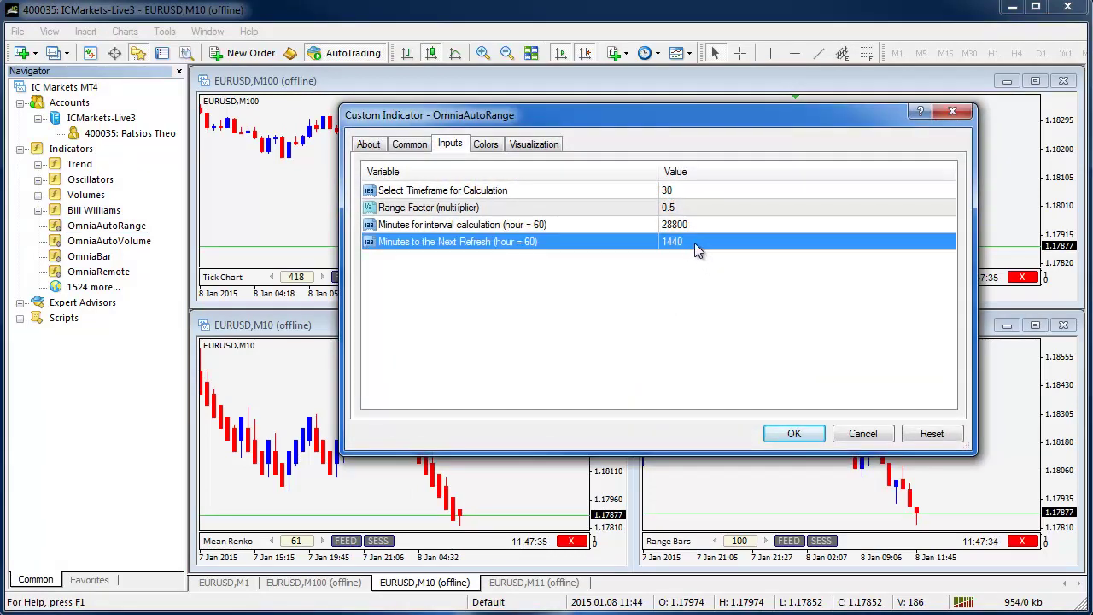
pyautogui.click(693, 245)
pyautogui.write('7200')
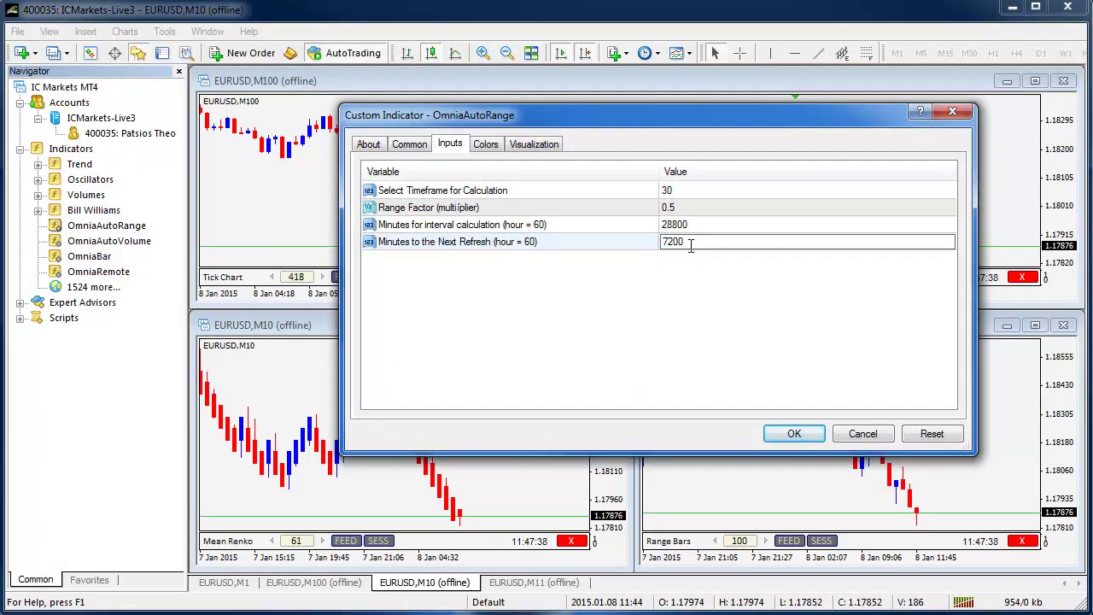
pyautogui.click(795, 298)
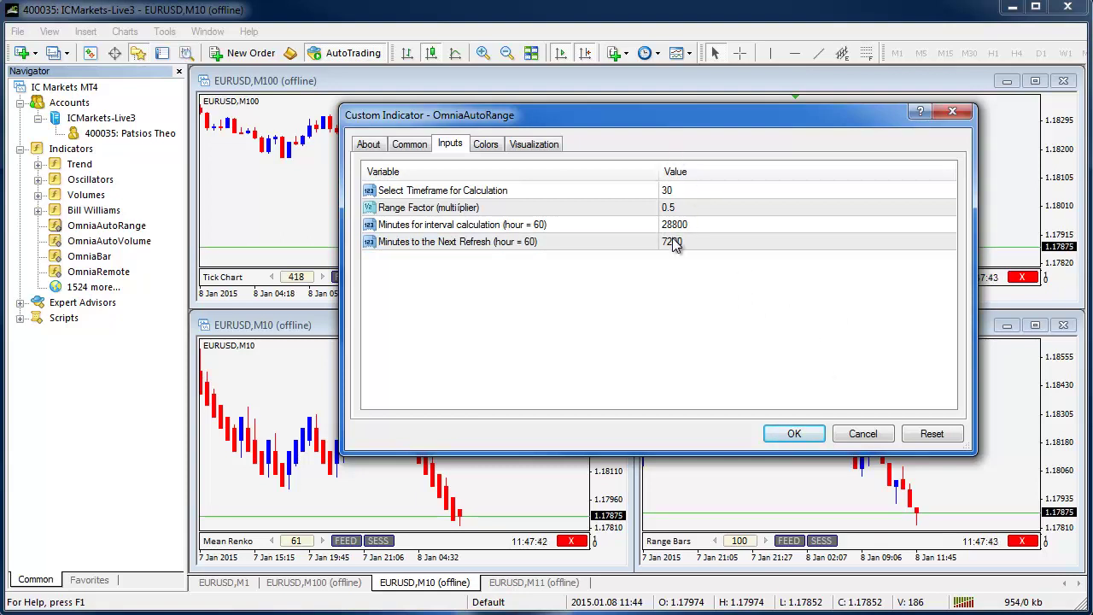
pyautogui.click(794, 433)
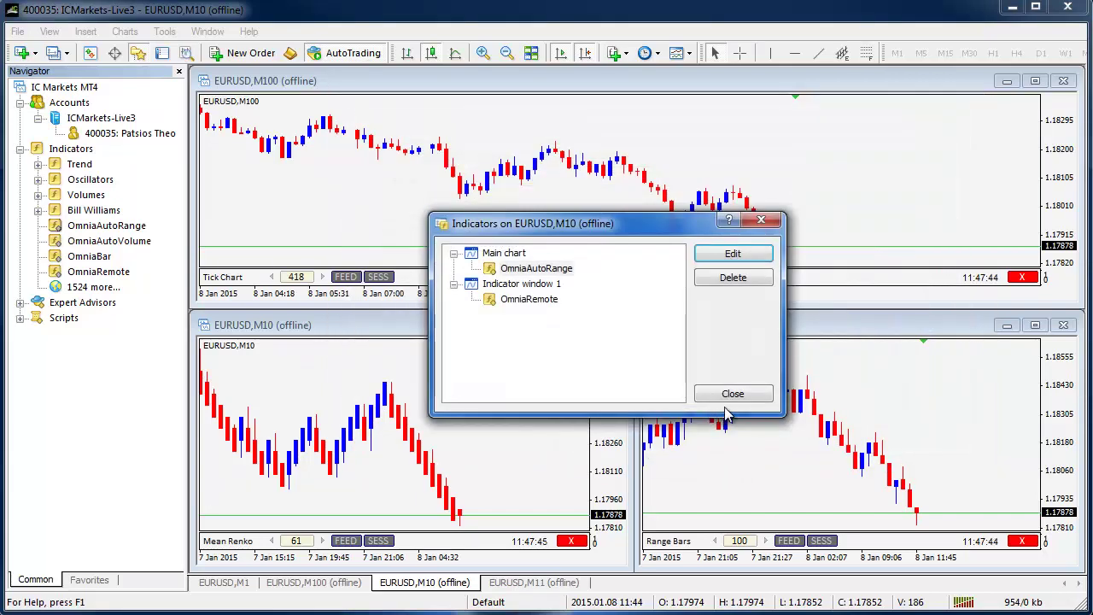
pyautogui.click(727, 393)
# Add OmniaAutoRange to the EURUSD,M11 Range Bars chart and set its timeframe for calculation to 30.
pyautogui.click(773, 491)
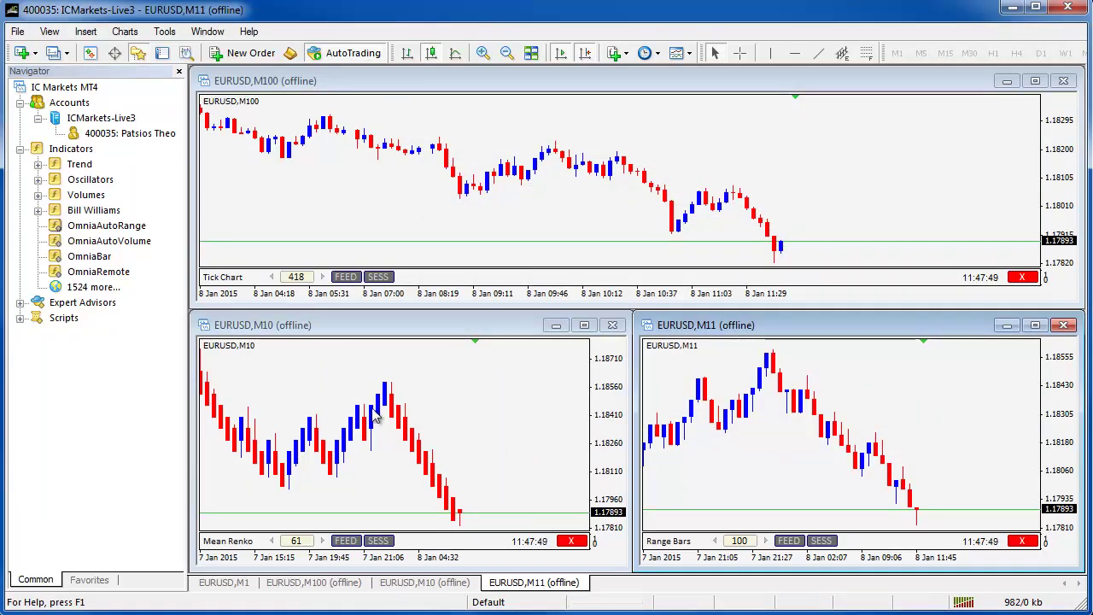
pyautogui.moveTo(119, 226); pyautogui.dragTo(751, 431)
pyautogui.click(684, 209)
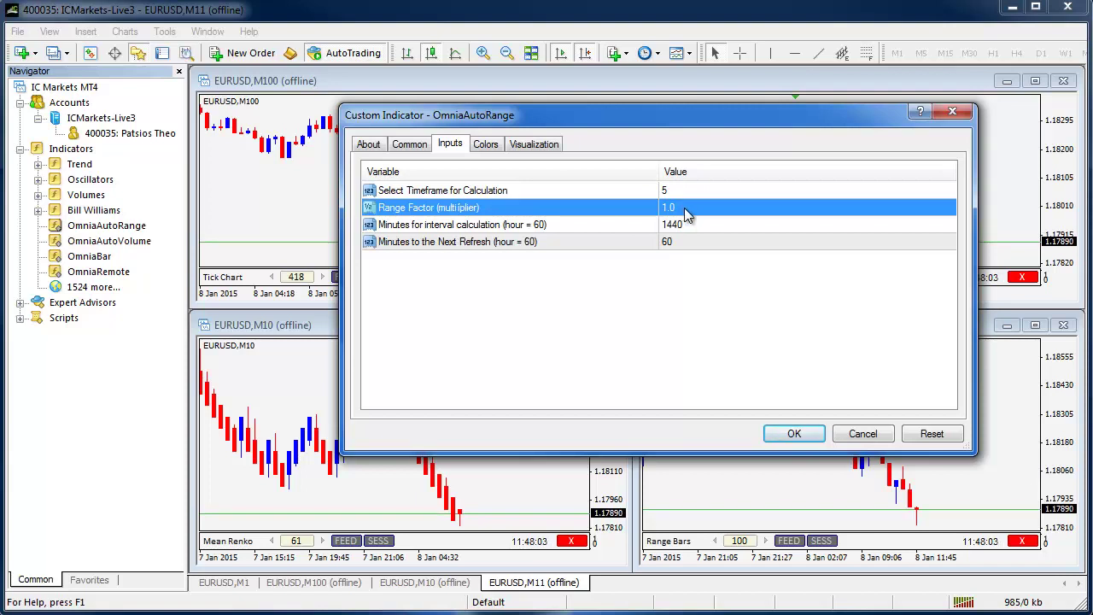
pyautogui.click(683, 195)
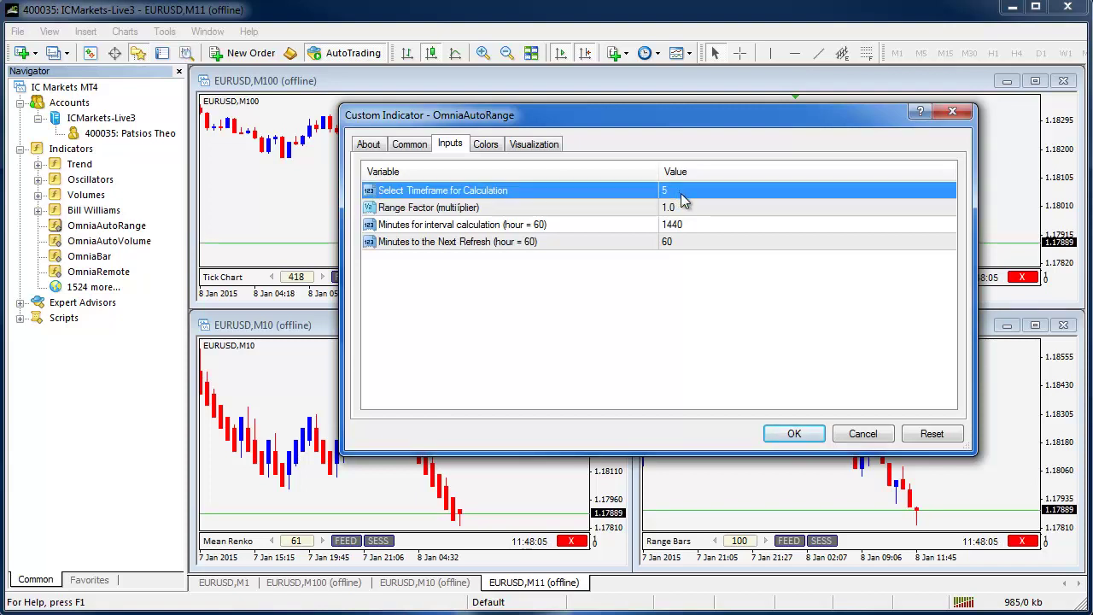
pyautogui.click(685, 194)
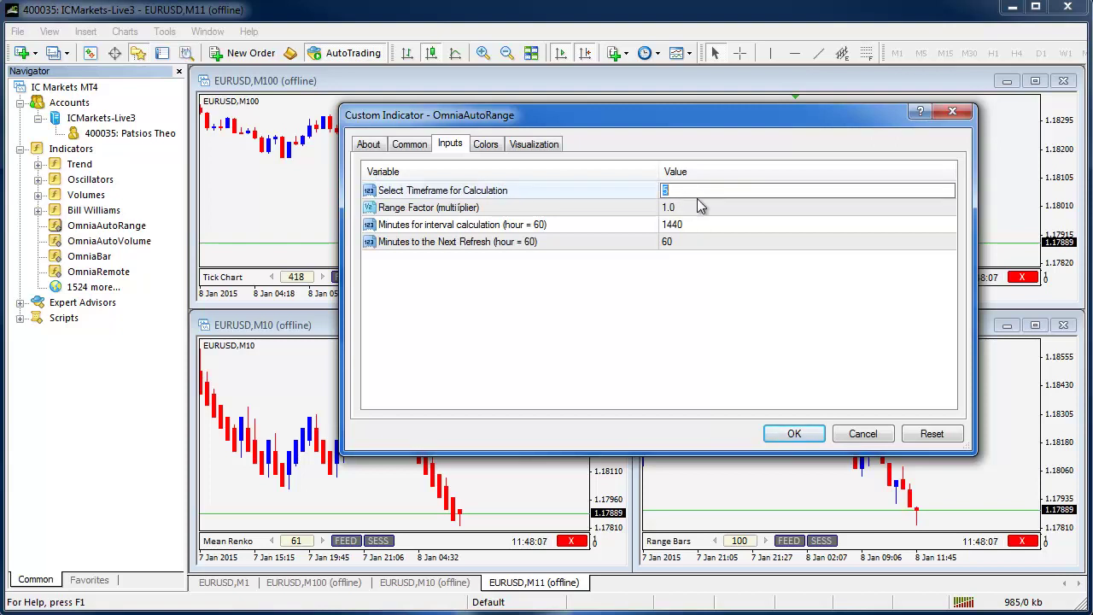
pyautogui.write('30')
# Set OmniaAutoRange's minutes for interval calculation to 28800 and minutes to the next refresh to 1440 for the Range Bars chart.
pyautogui.click(708, 224)
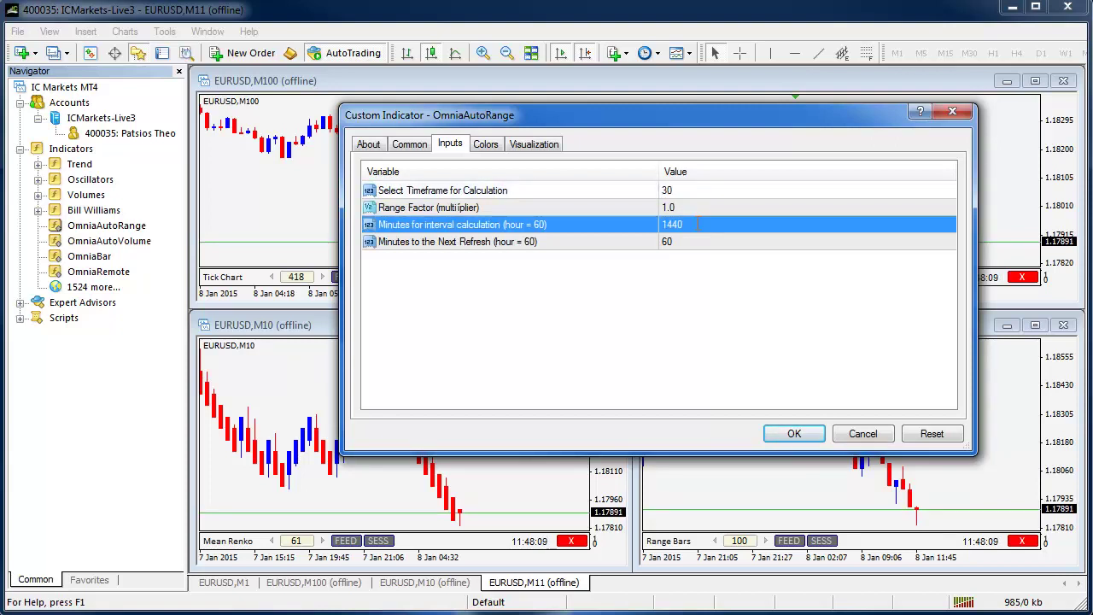
pyautogui.click(709, 225)
pyautogui.write('28800')
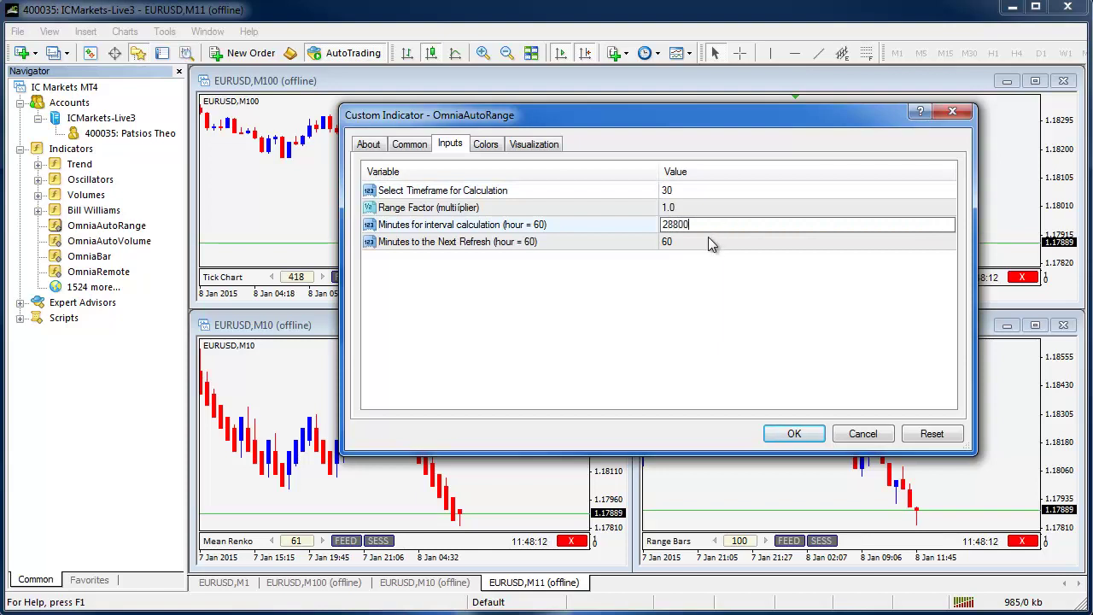
pyautogui.click(713, 242)
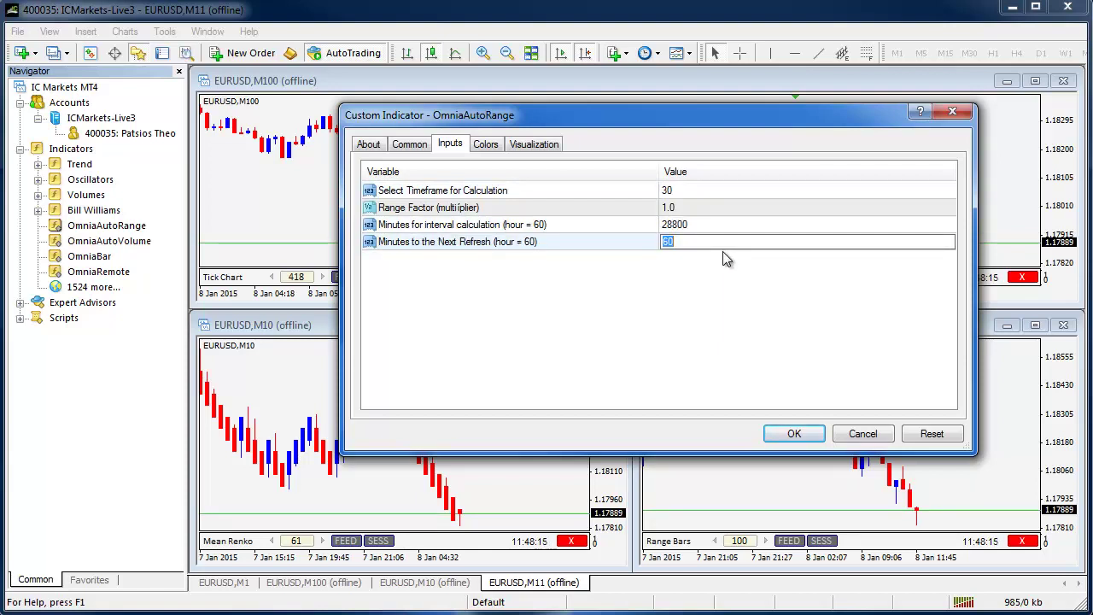
pyautogui.write('1440')
pyautogui.click(680, 279)
# Check the OmniaAutoRange inputs, keep the range factor at 1.0, and apply the indicator to the EURUSD,M11 Range Bars chart.
pyautogui.click(702, 229)
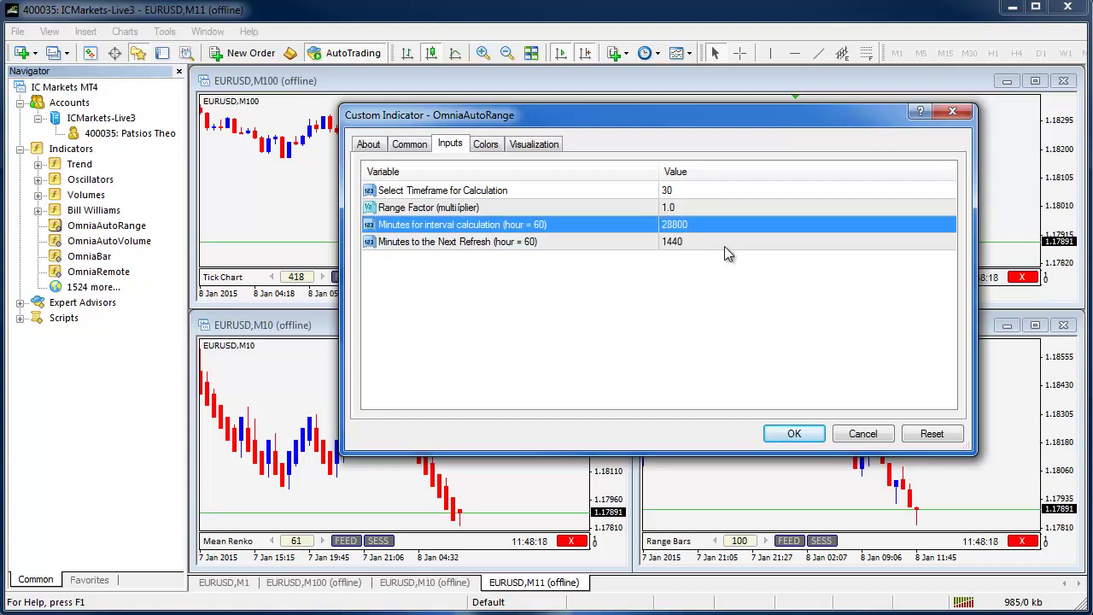
pyautogui.click(693, 192)
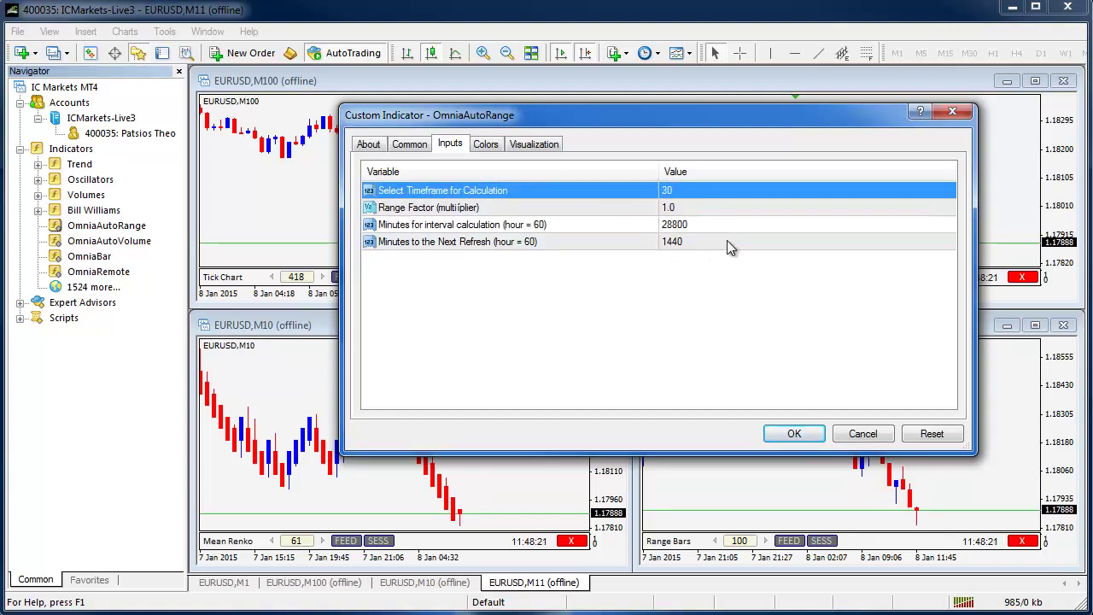
pyautogui.click(687, 208)
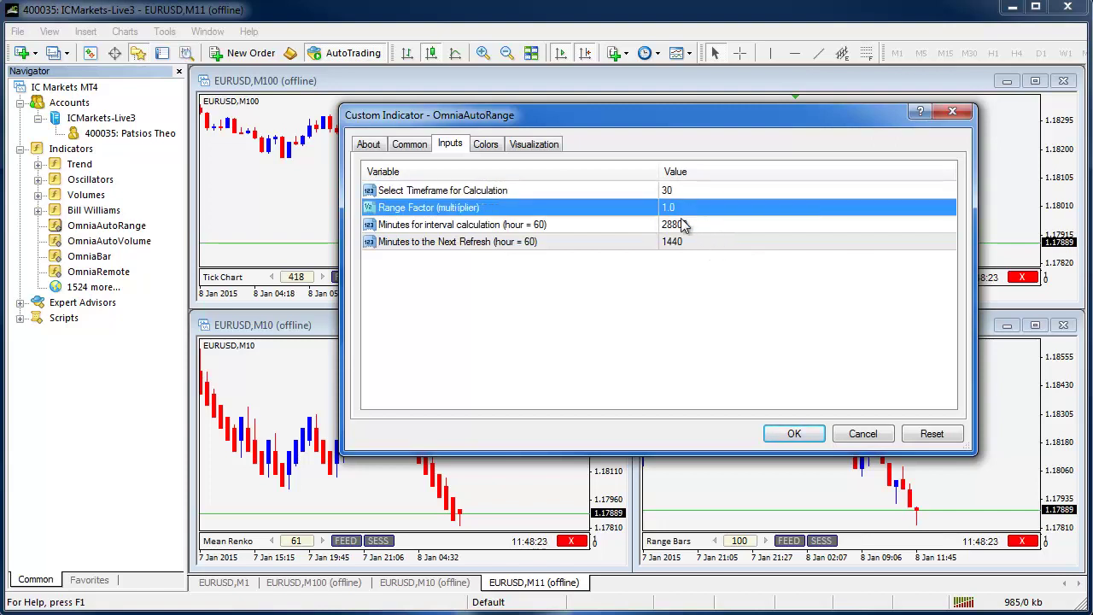
pyautogui.press('Down')
pyautogui.press('Down')
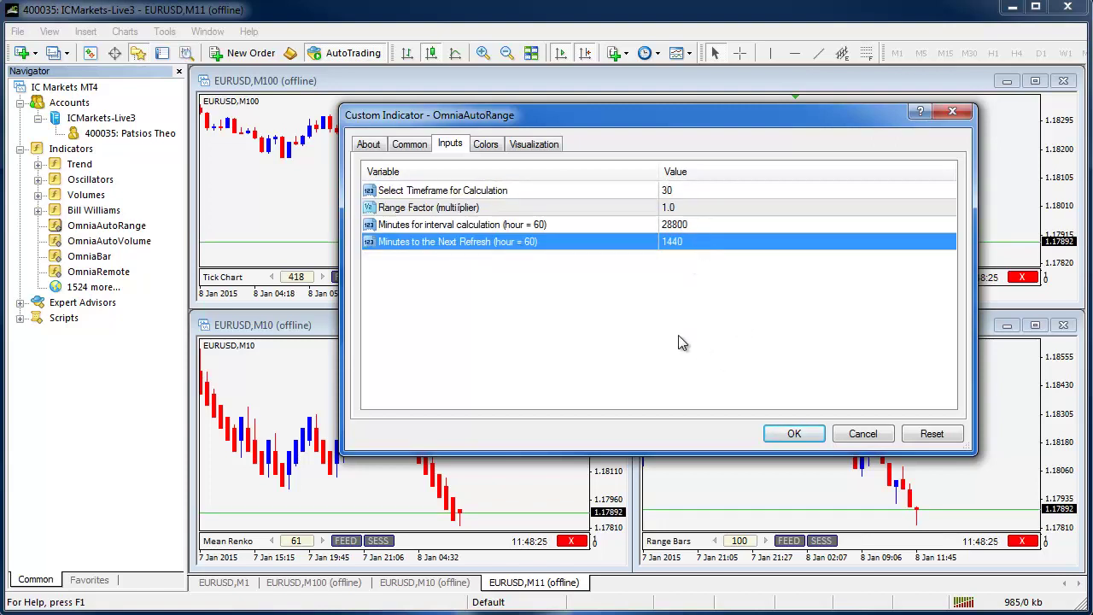
pyautogui.click(793, 434)
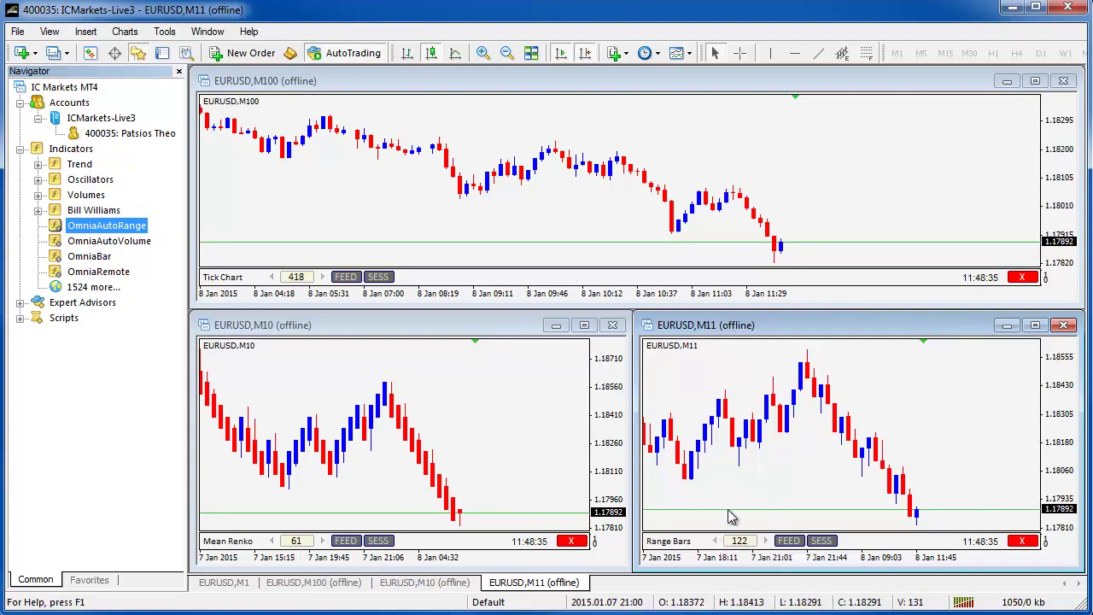
pyautogui.click(776, 464)
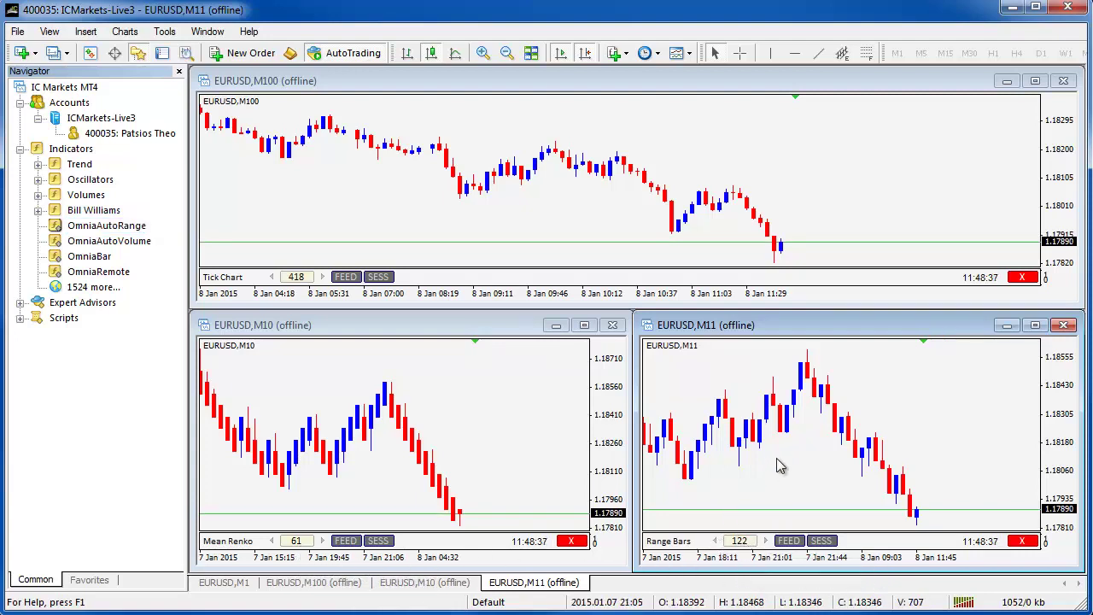